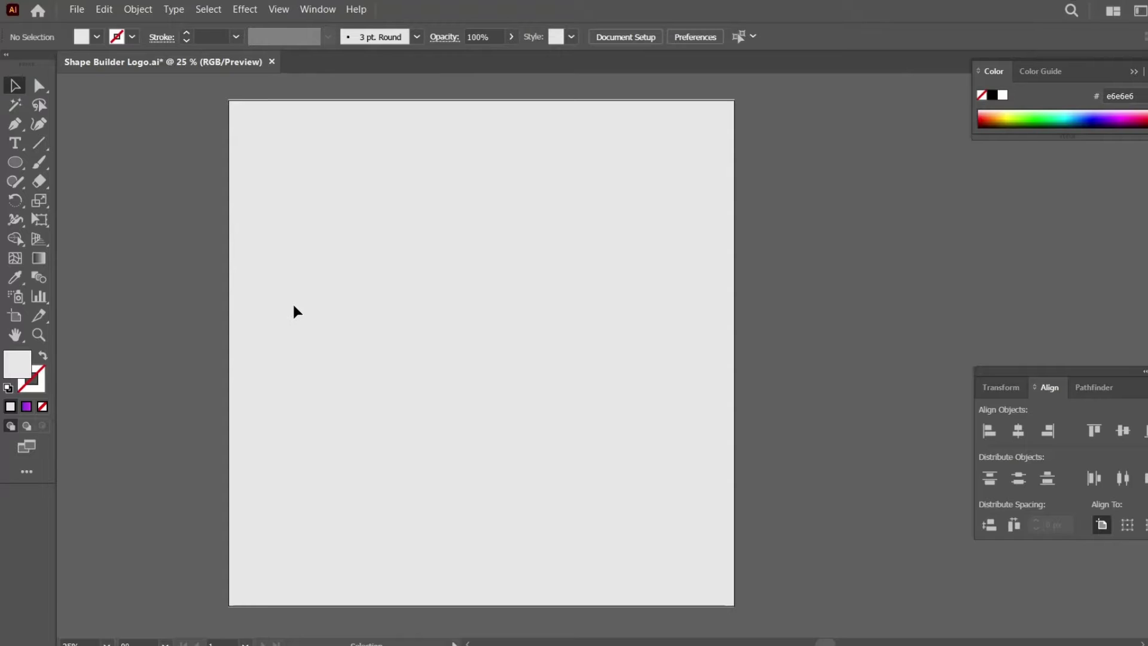
- Draw a vertical line with the Pen tool and give it a pure black stroke
key(p)
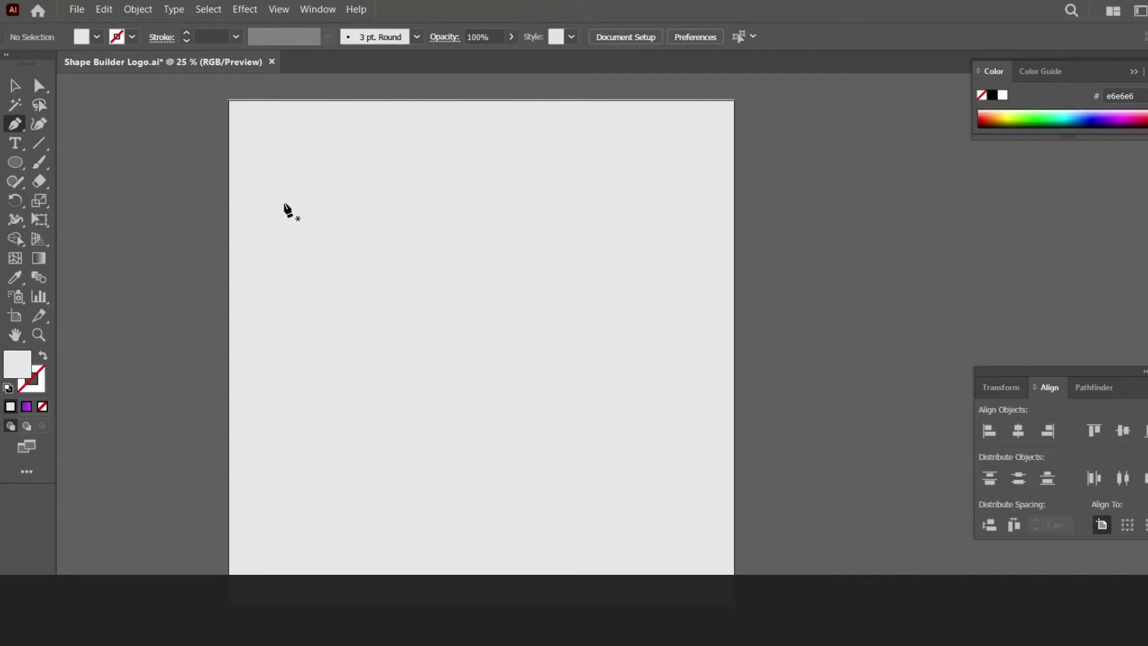
key(x)
click(283, 202)
click(284, 584)
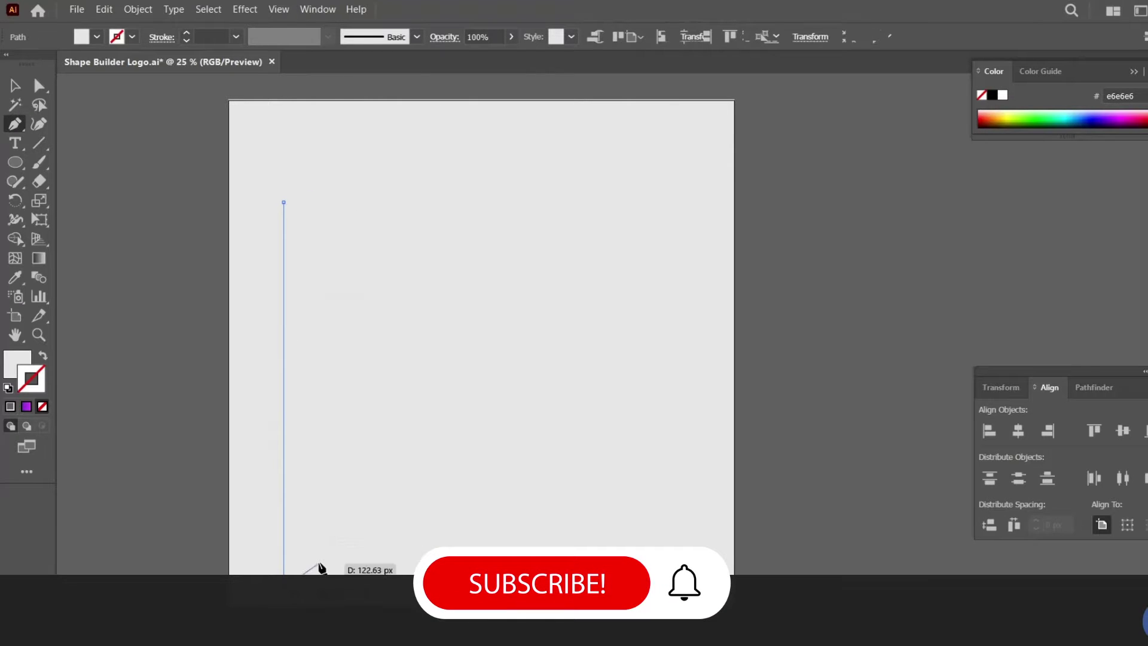
key(v)
drag(351, 398, 259, 339)
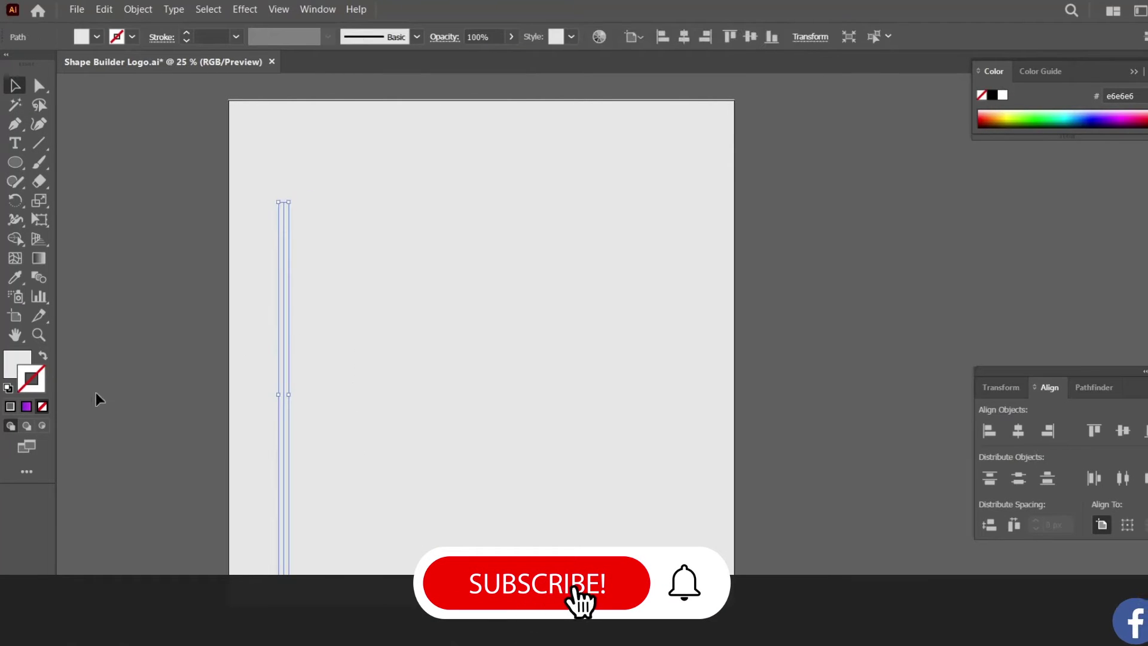
click(42, 358)
double_click(36, 378)
drag(419, 387, 524, 421)
click(698, 223)
- Repeat evenly spaced copies of the line, stretch all lines taller, and group them
drag(326, 310, 247, 251)
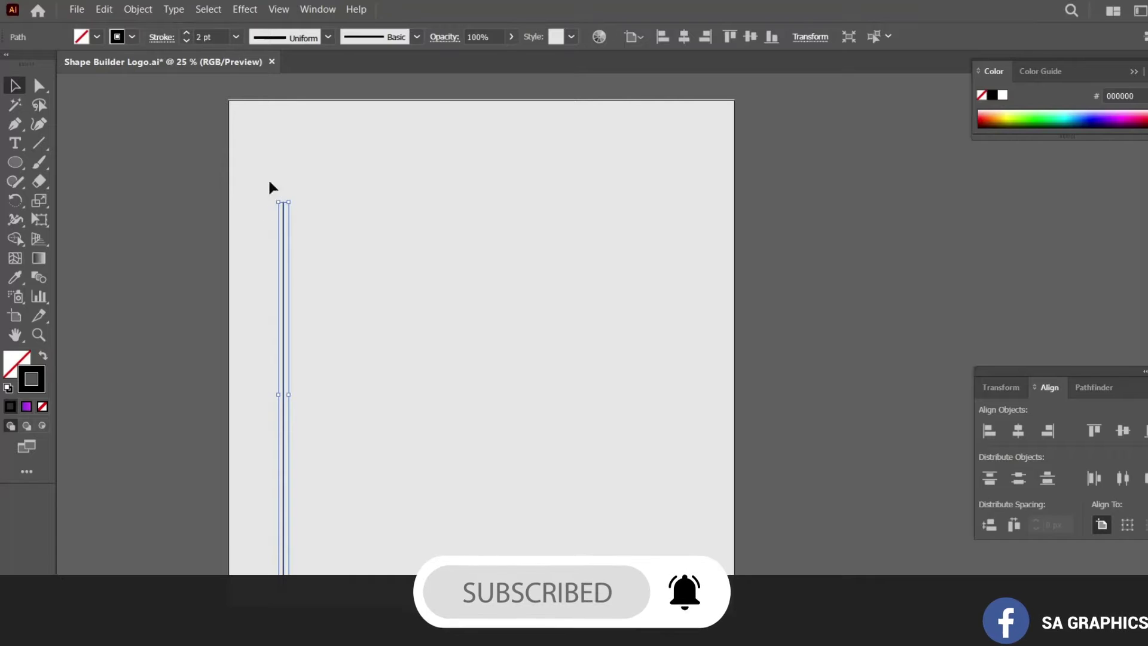
click(340, 296)
drag(282, 300, 314, 299)
key(ctrl+d)
key(ctrl+d)
key(ctrl+d)
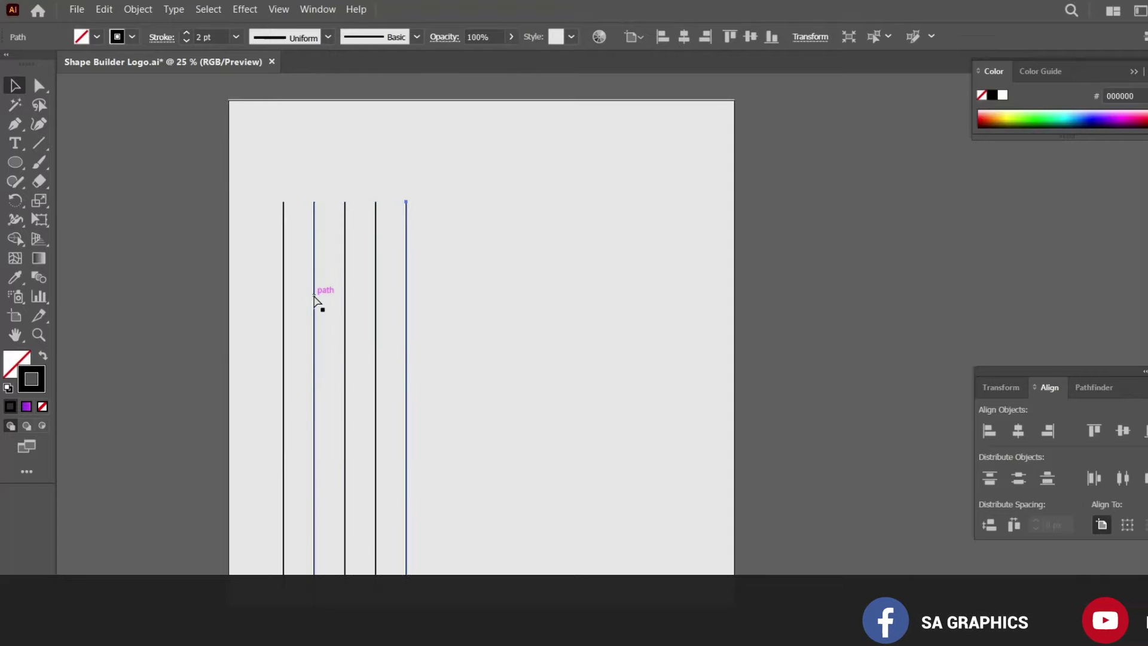
key(ctrl+d)
key(ctrl+d)
key(ctrl+d)
key(ctrl+d)
key(ctrl+d)
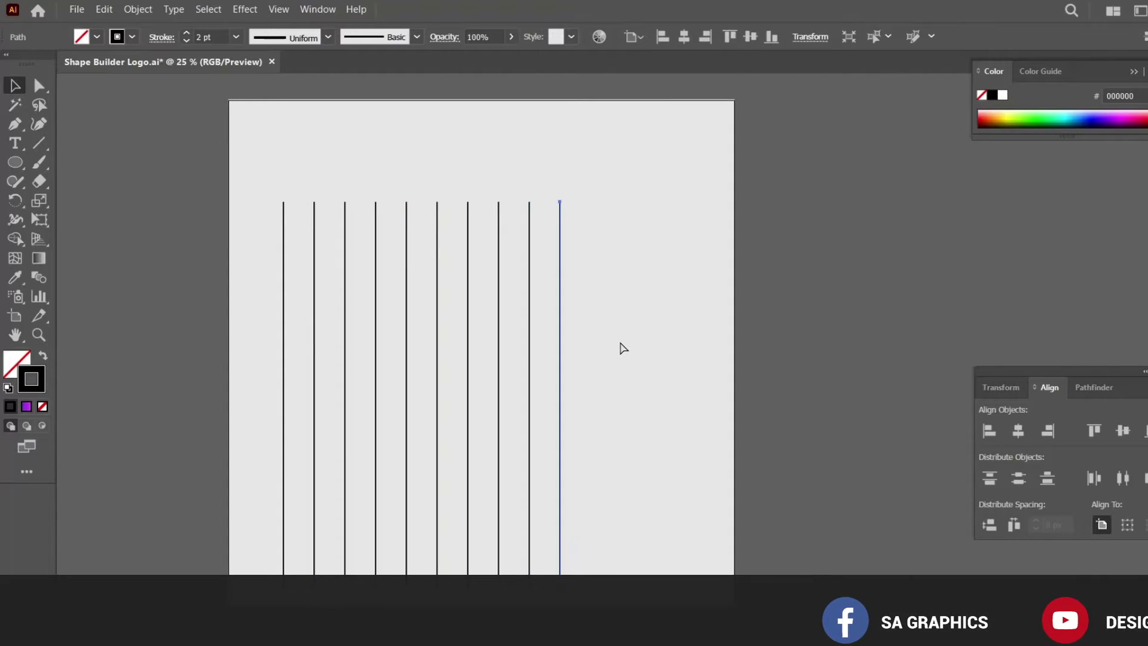
key(ctrl+d)
key(ctrl+d)
key(ctrl+d)
key(ctrl+d)
click(813, 360)
key(ctrl+a)
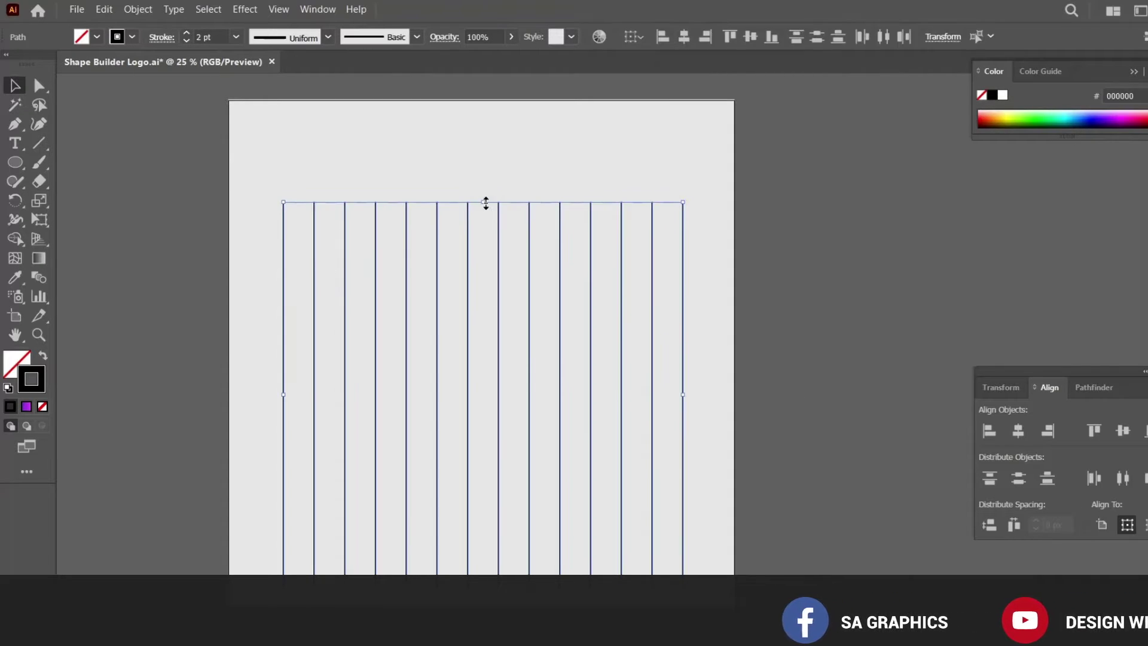
drag(485, 203, 485, 141)
click(777, 175)
key(ctrl+a)
key(ctrl+g)
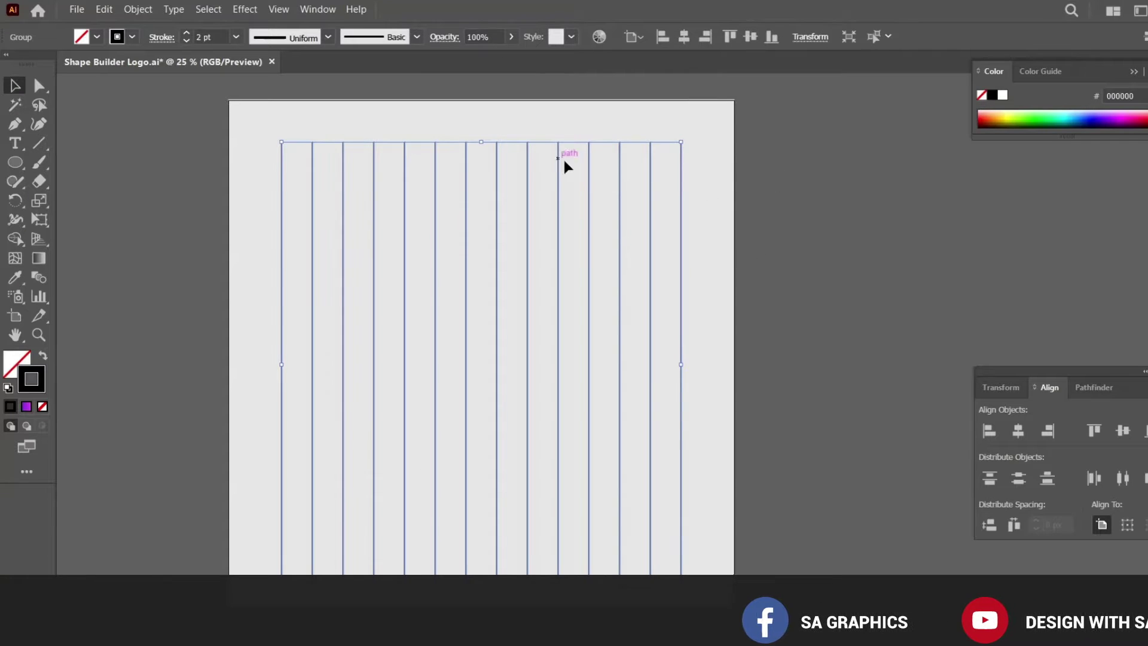
- Rotate the line group by 30°
click(144, 14)
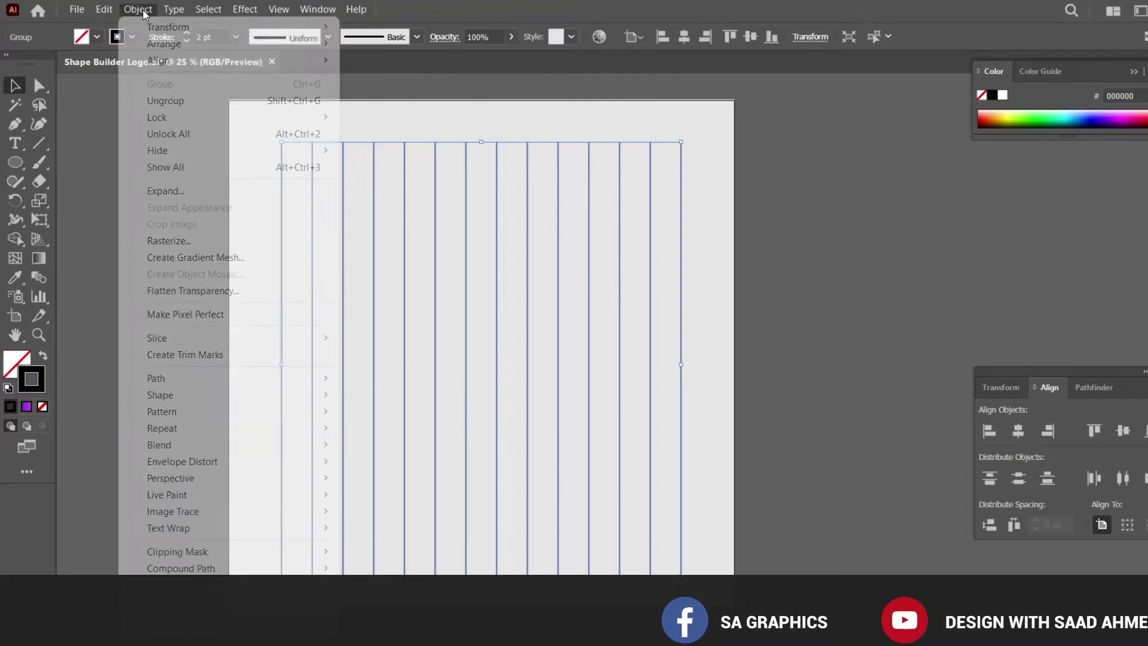
mouse_move(159, 27)
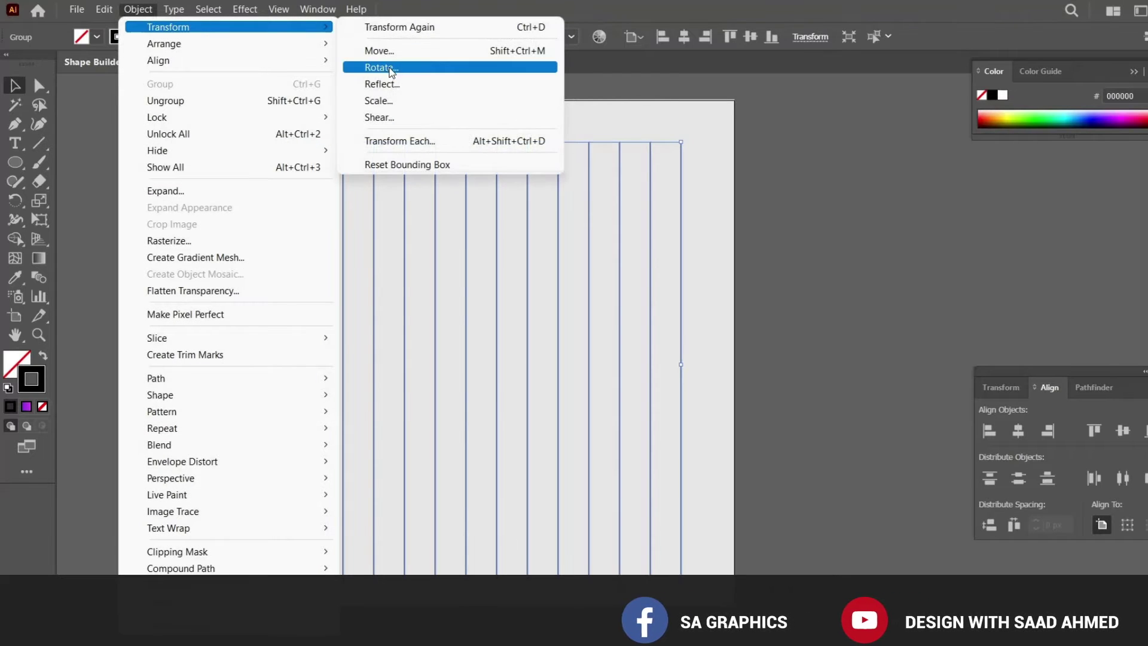
click(392, 70)
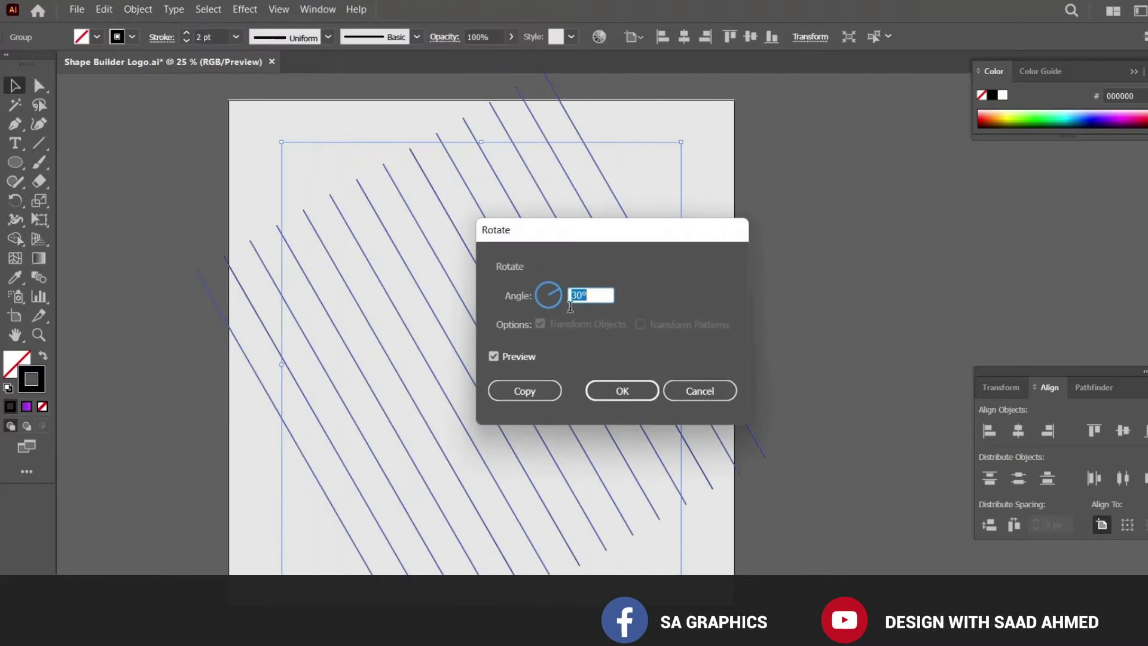
click(621, 391)
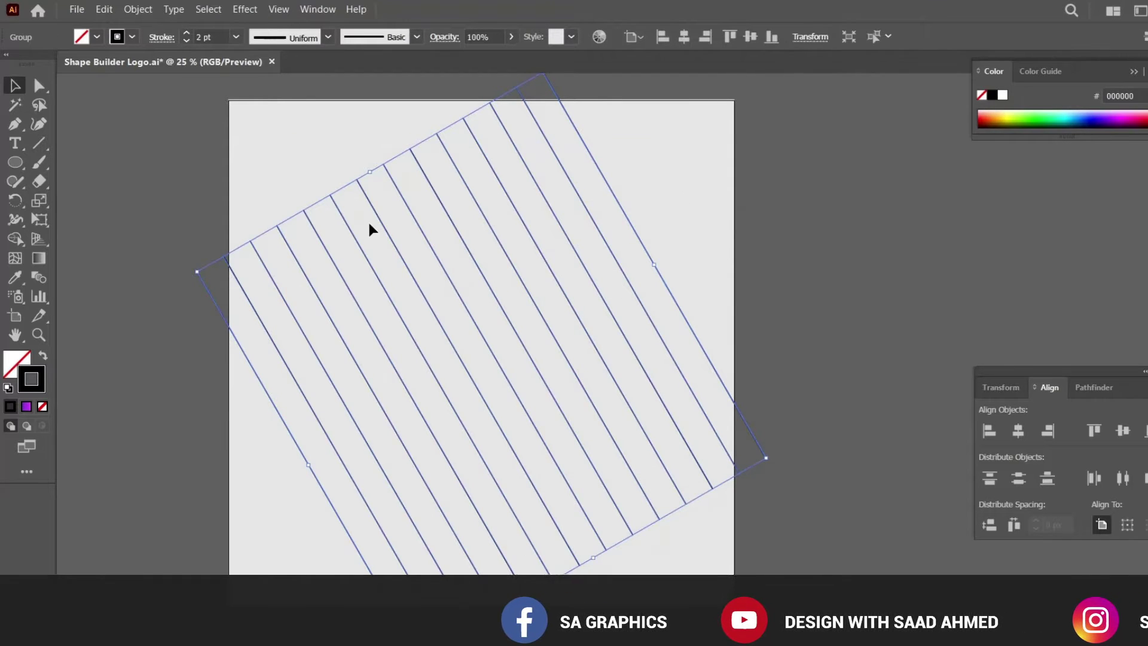
- Add a vertically reflected copy of the lines to form the diamond crosshatch
click(139, 10)
mouse_move(170, 29)
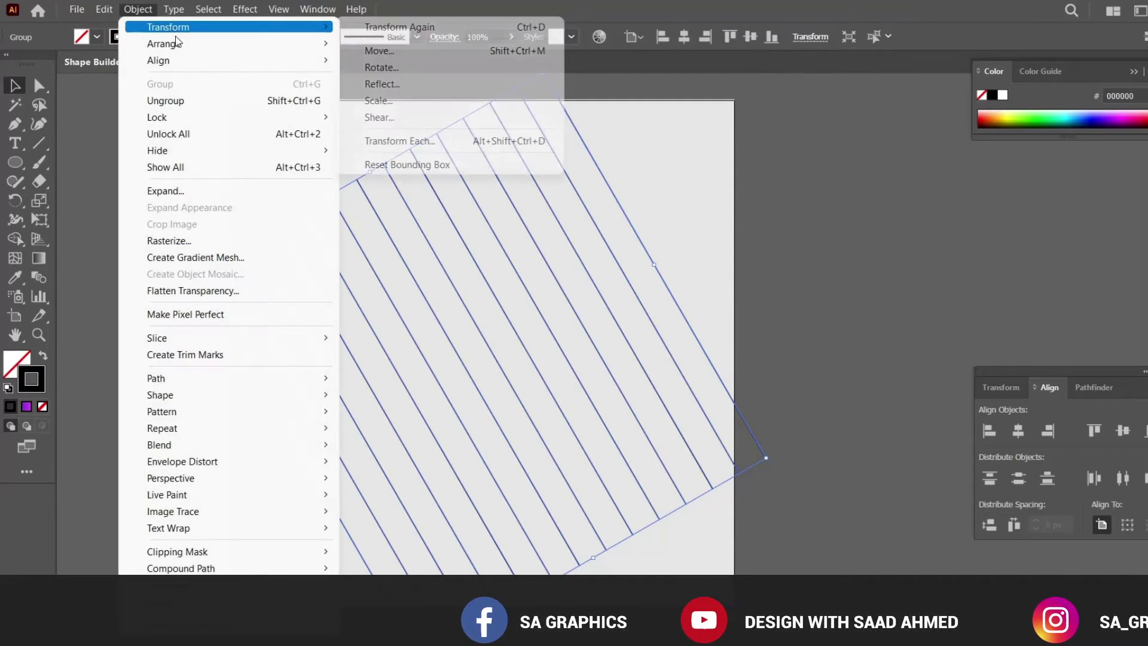
click(381, 83)
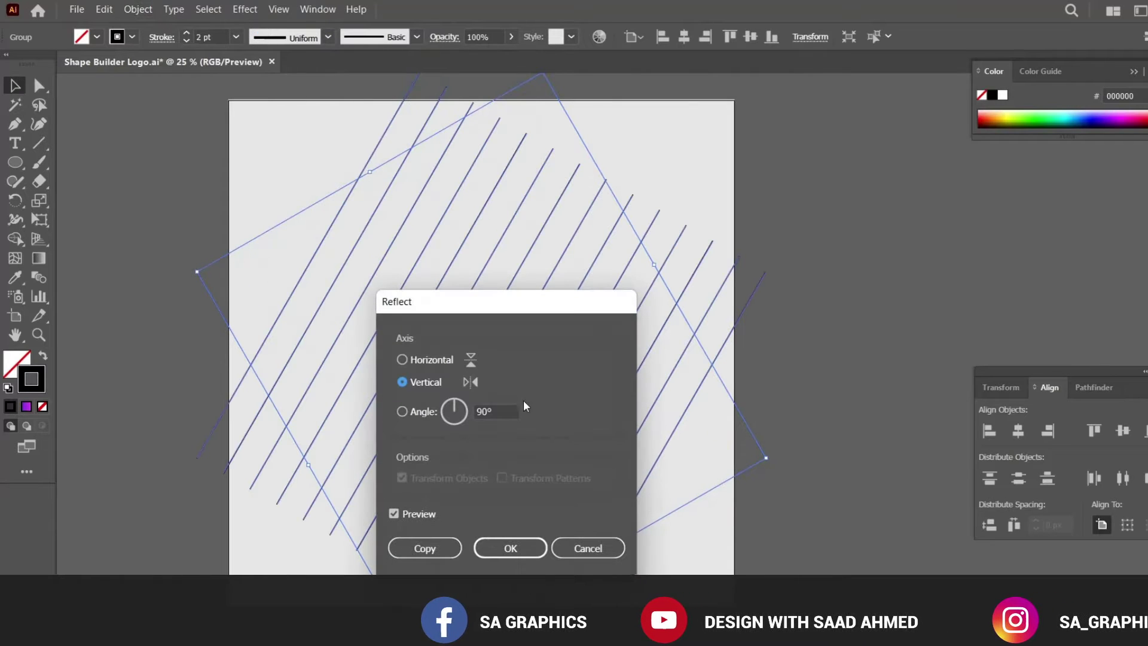
click(425, 548)
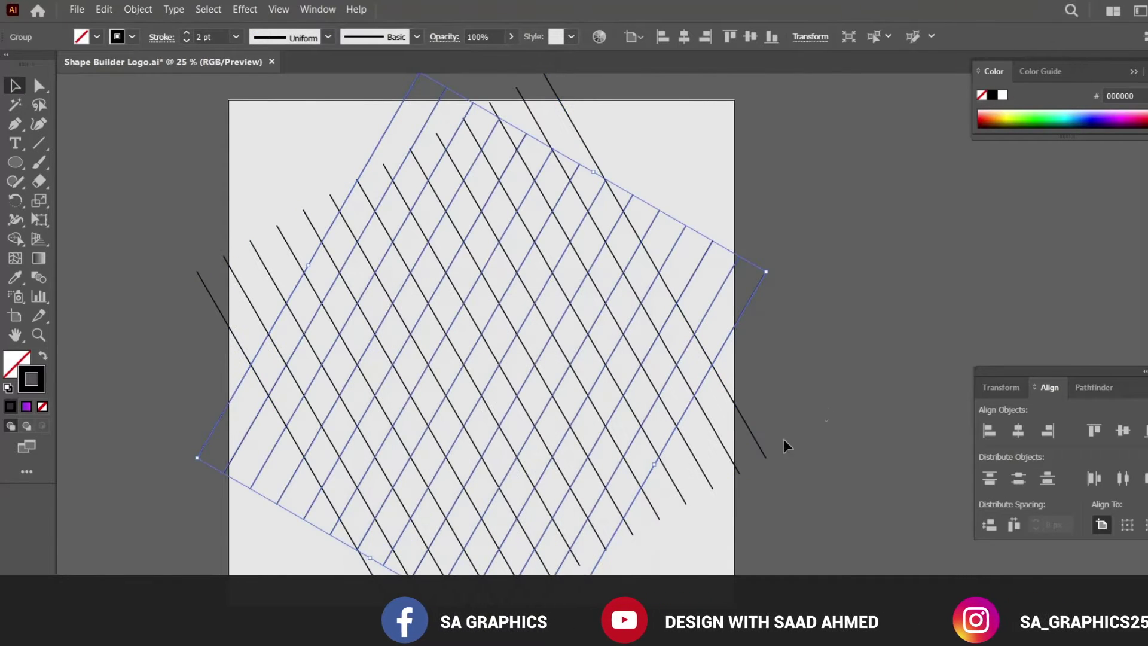
click(859, 357)
drag(799, 487, 239, 217)
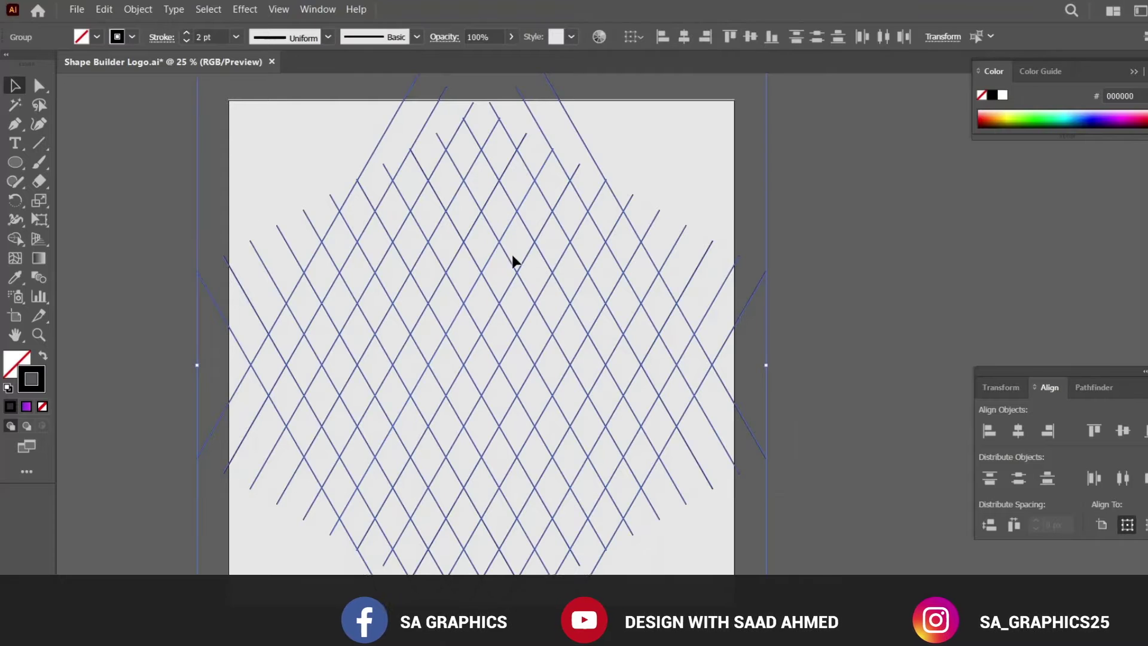
drag(515, 272, 487, 269)
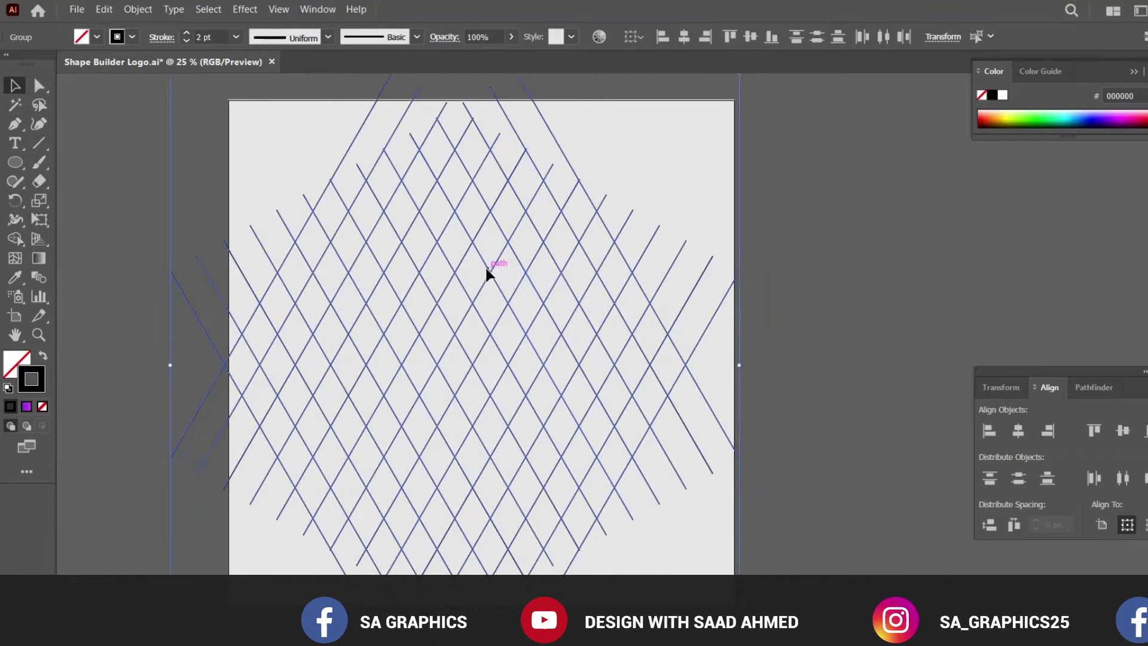
click(799, 276)
click(503, 249)
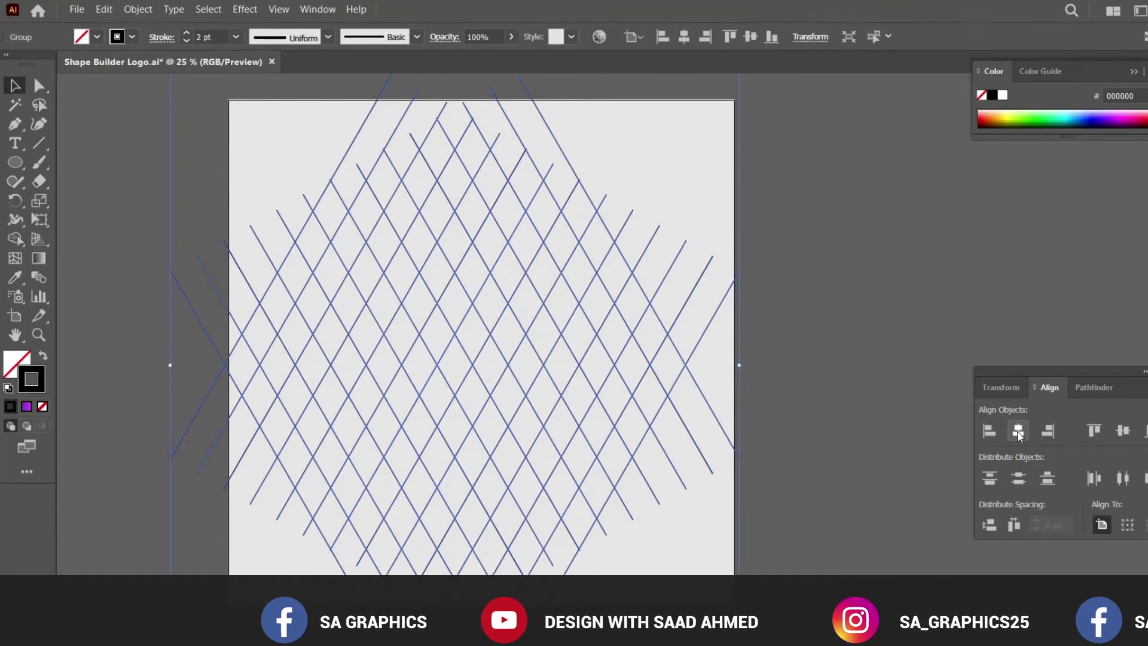
key(ctrl+z)
- Draw a vertical centre line from the artboard top to below the grid
click(853, 321)
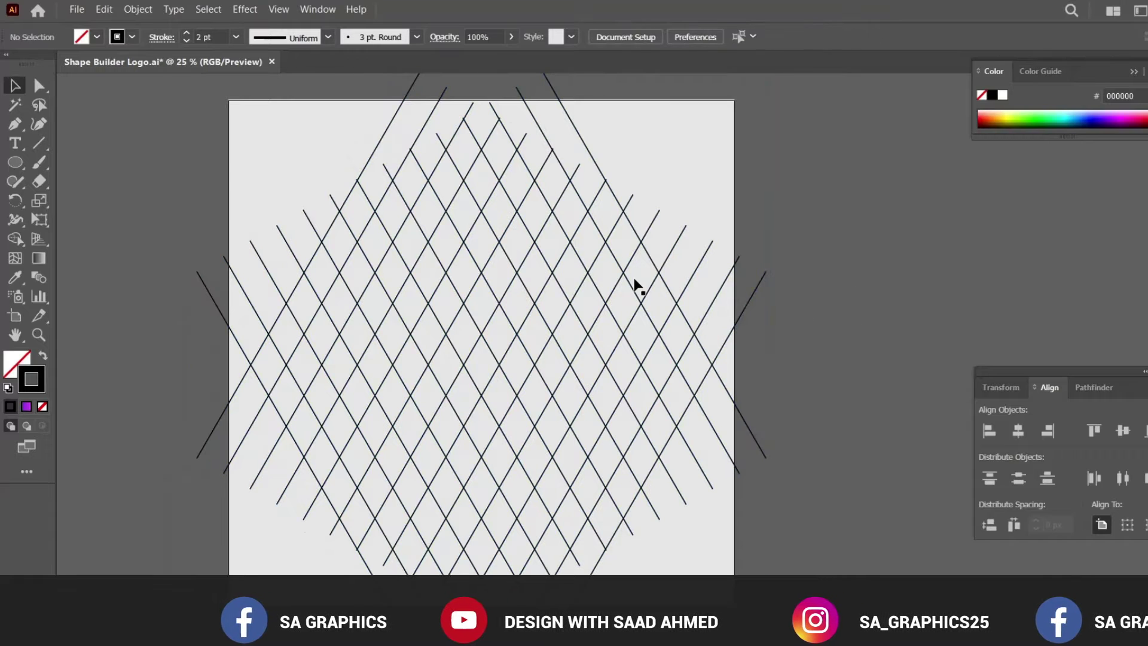
key(p)
click(481, 89)
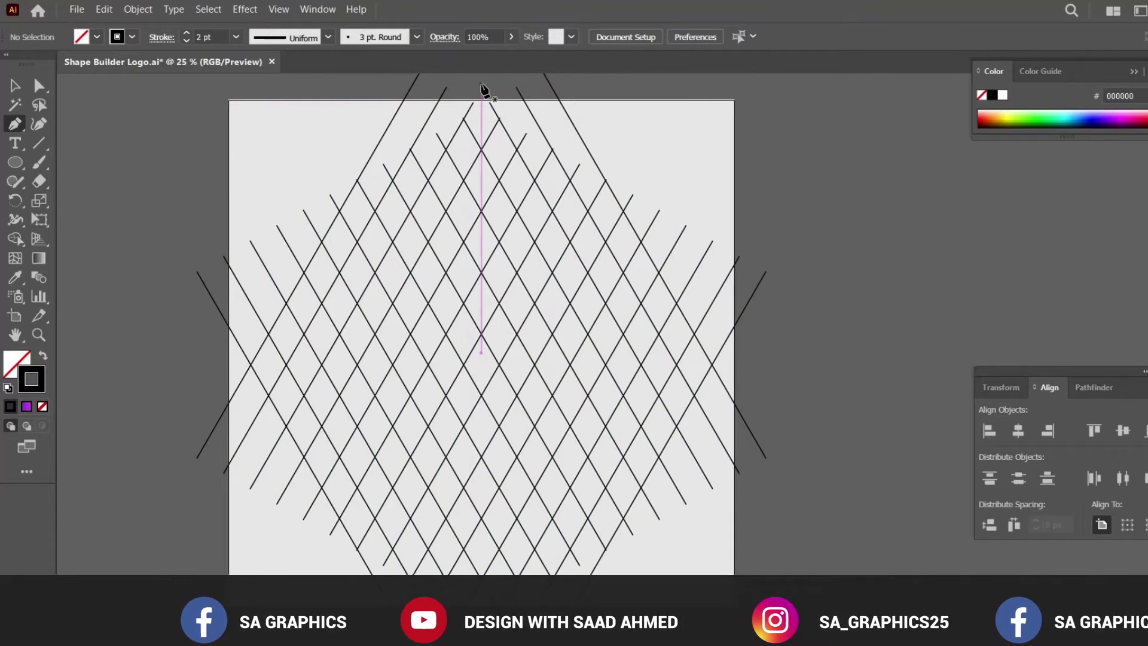
scroll(462, 307, up, 1)
drag(462, 307, 452, 153)
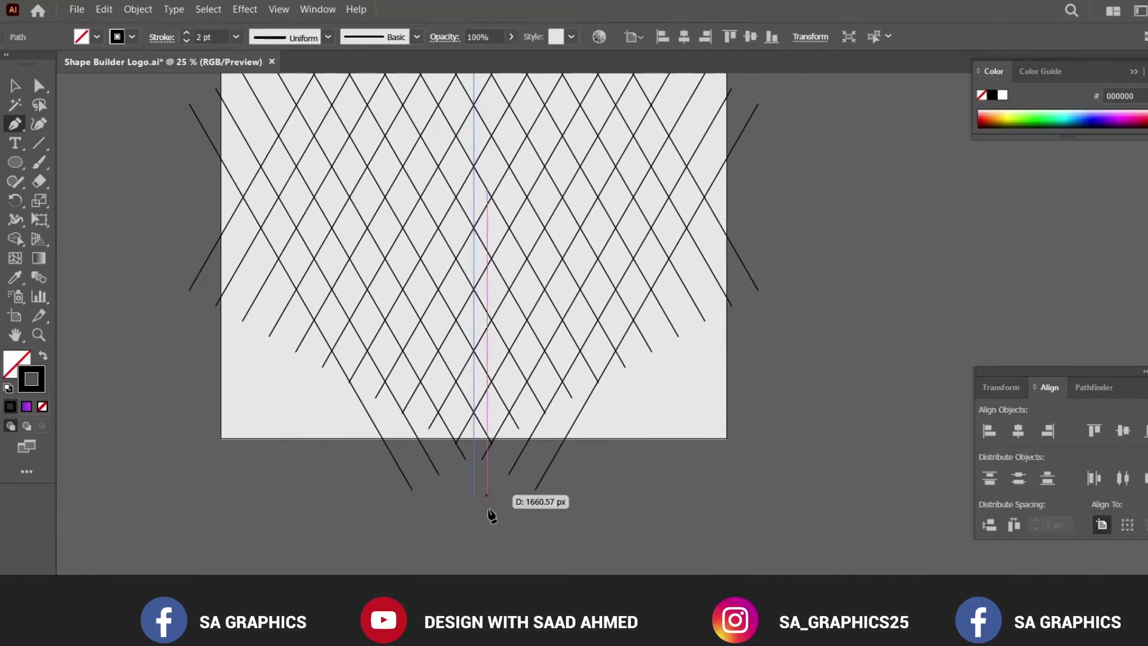
click(473, 544)
ctrl+click(544, 545)
drag(531, 277, 559, 417)
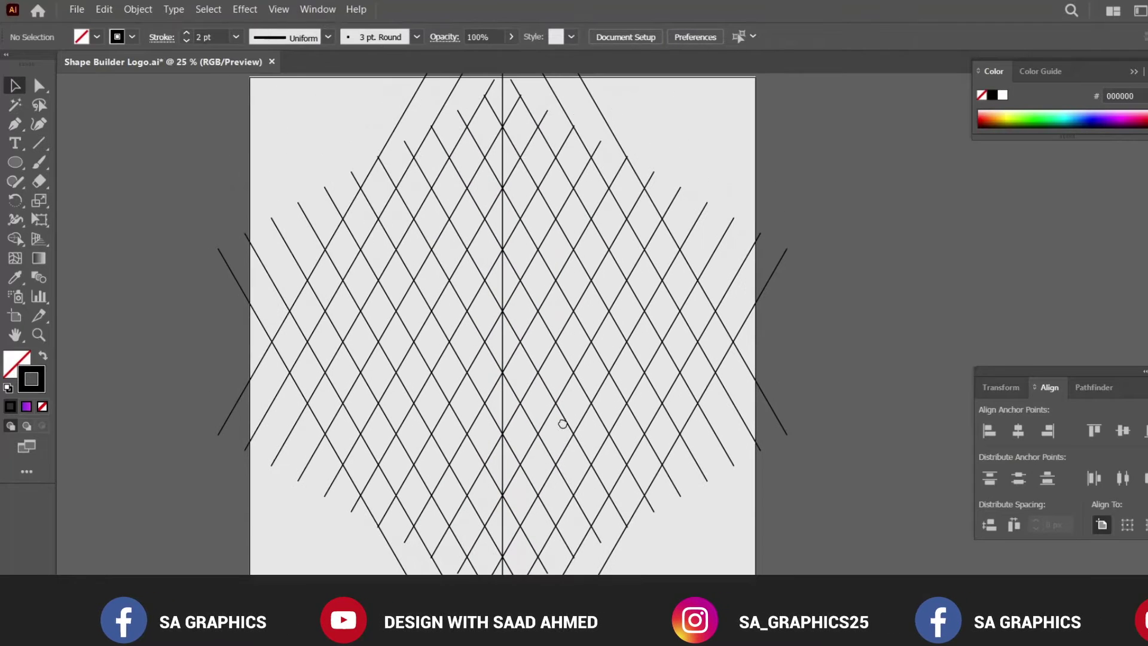
- Draw a horizontal line across the grid and centre it on the artboard
click(271, 342)
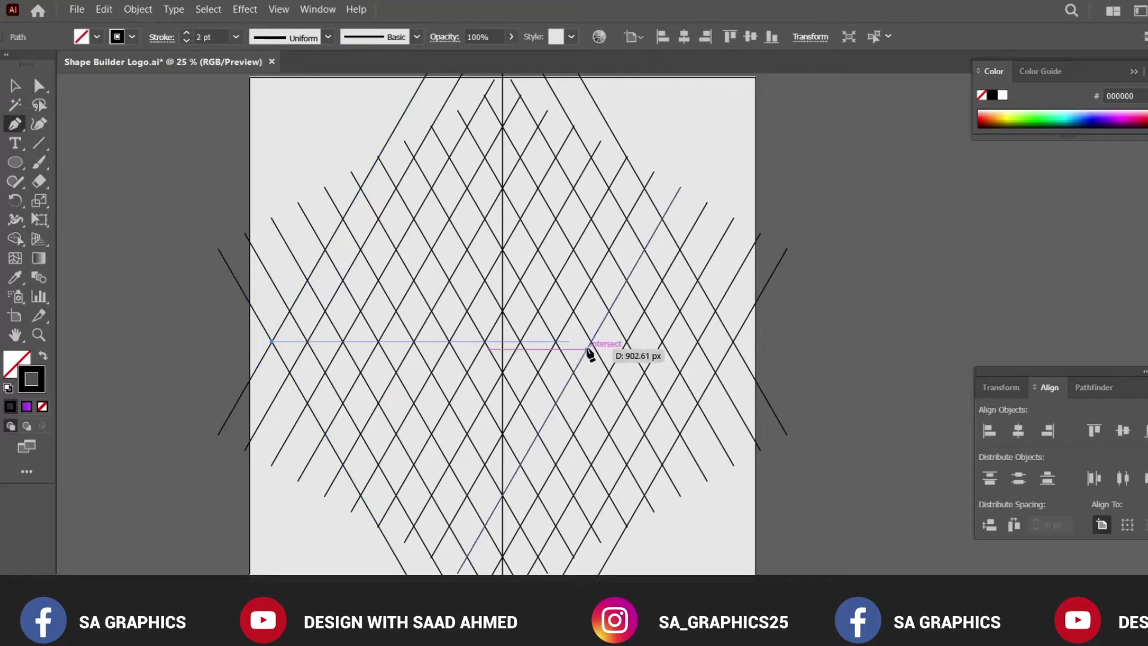
click(875, 344)
key(v)
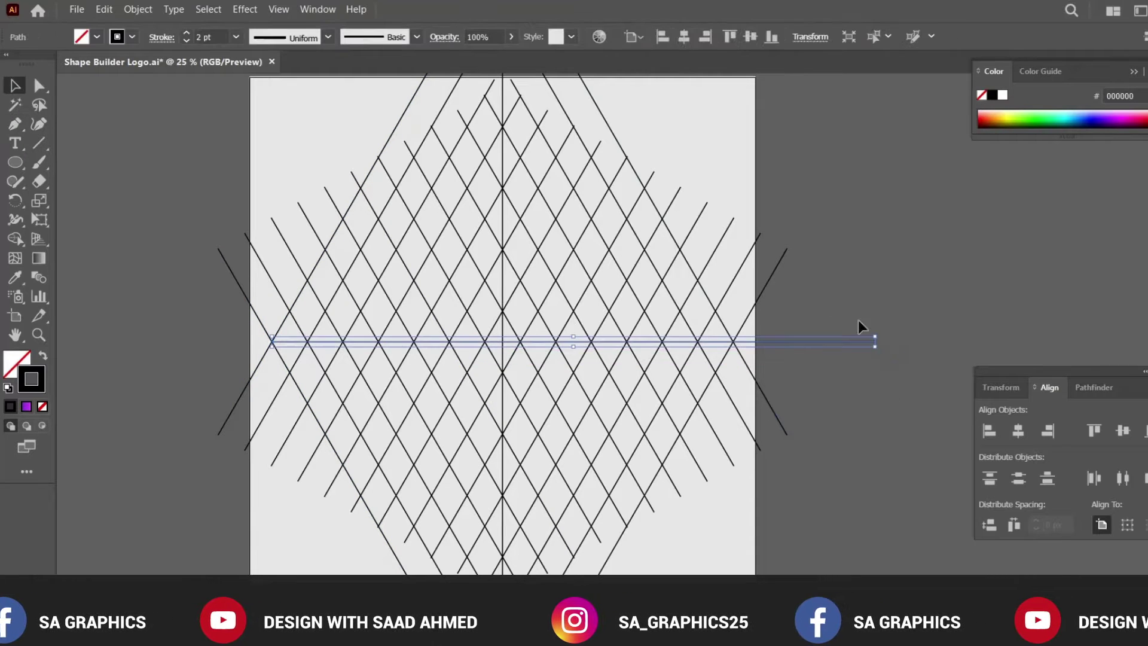
click(1010, 432)
click(893, 188)
drag(892, 188, 850, 242)
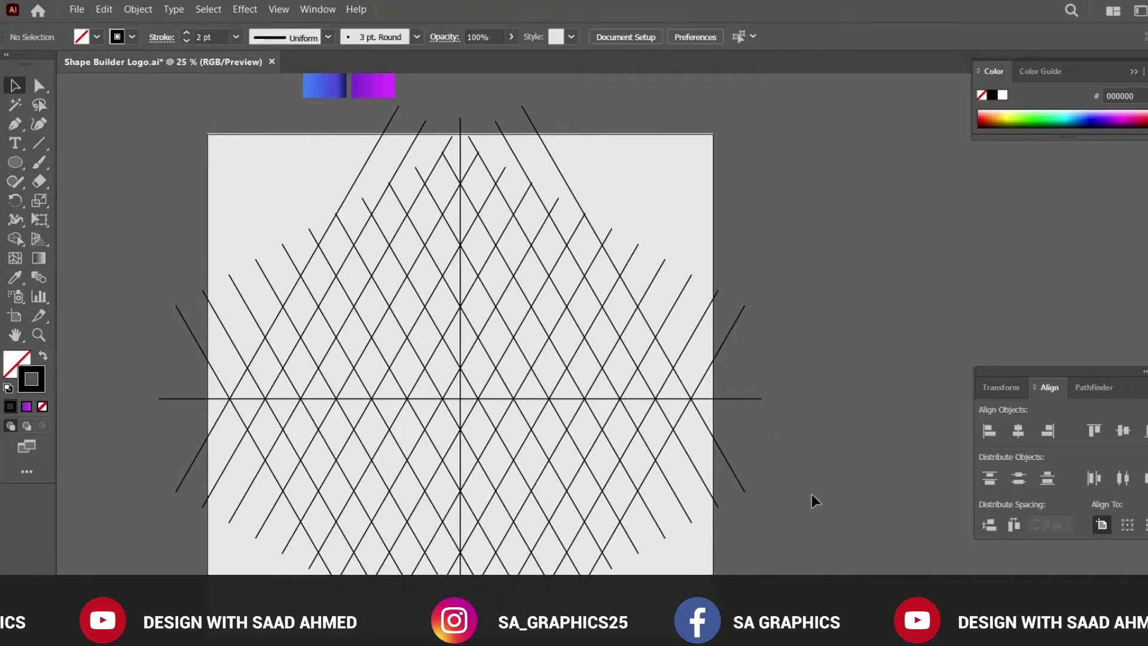
- Move the whole grid lower, push the horizontal line further down, and select everything
key(ctrl+a)
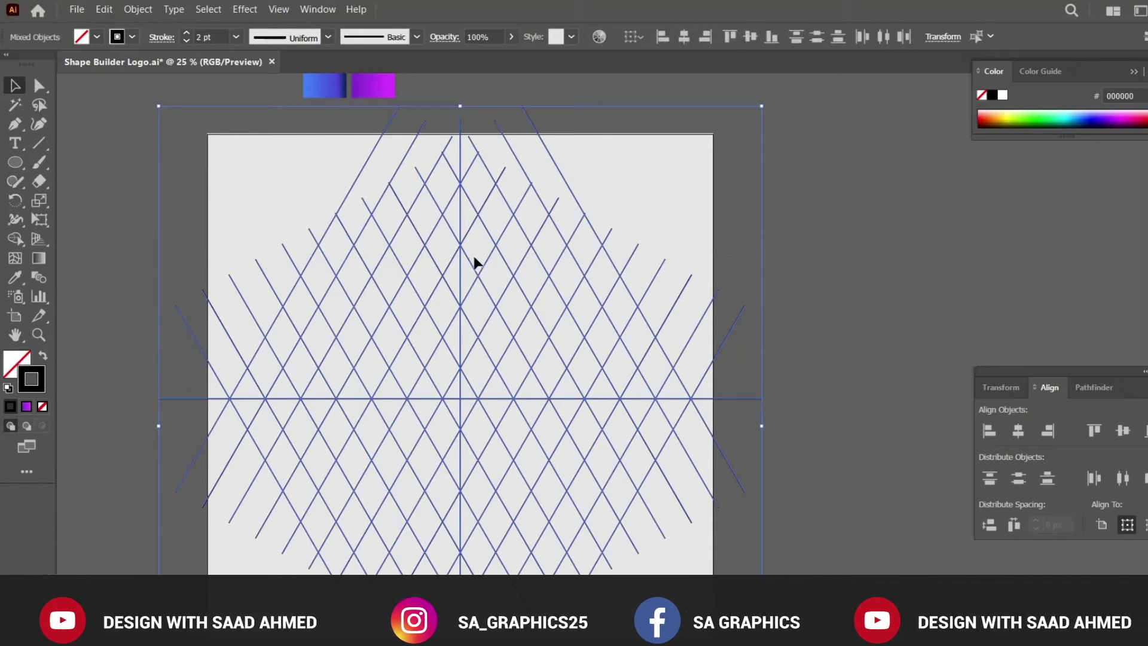
drag(461, 243, 461, 287)
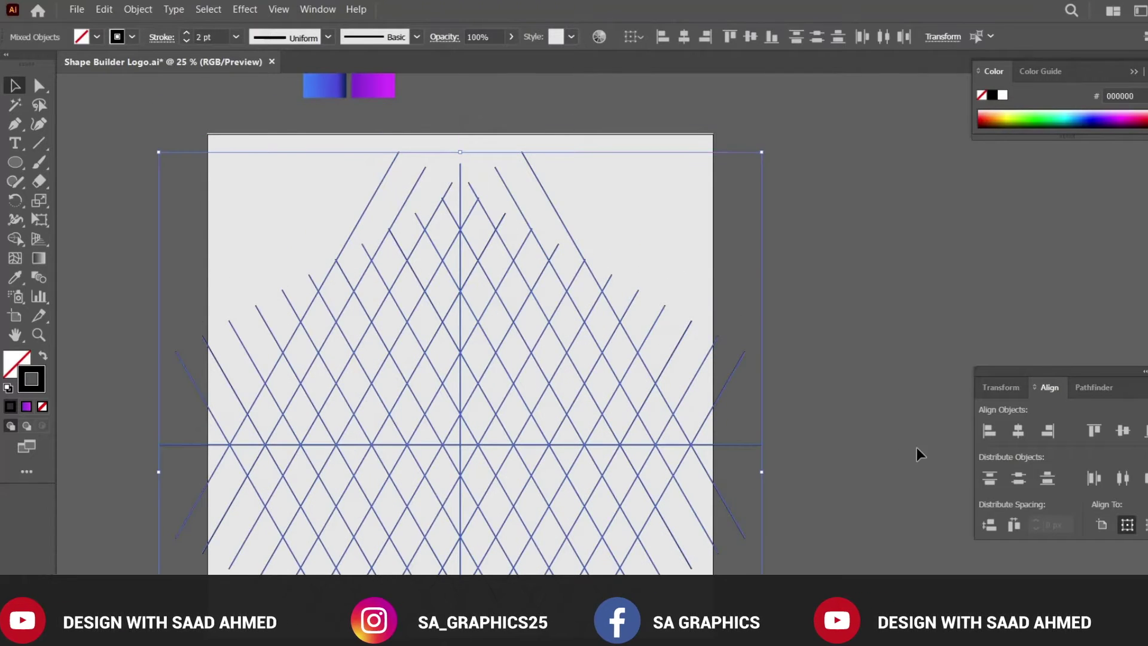
click(916, 448)
click(710, 445)
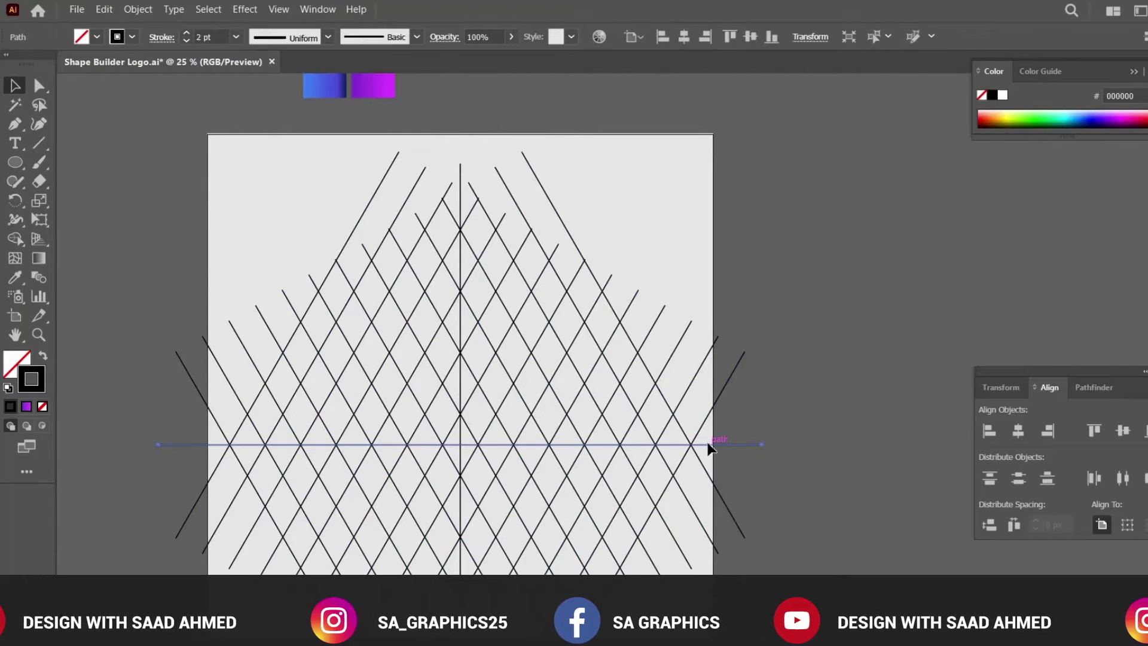
click(817, 438)
drag(694, 445, 691, 470)
key(ctrl+a)
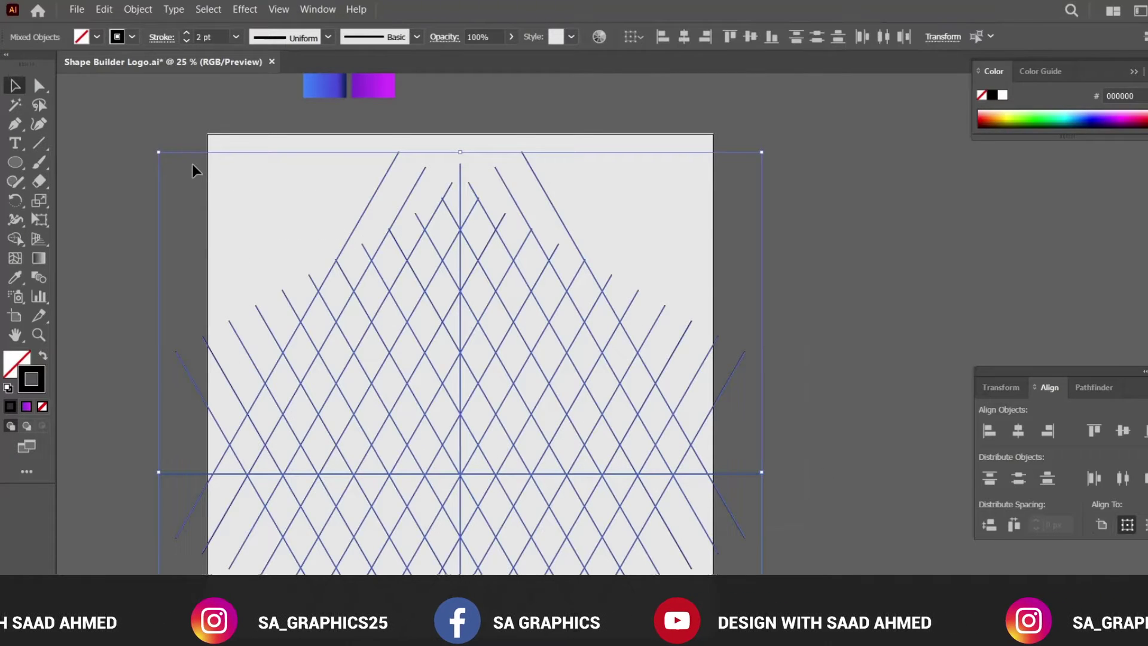
- With Shape Builder, merge cells along the left band, right diagonal and middle to carve the A
click(15, 240)
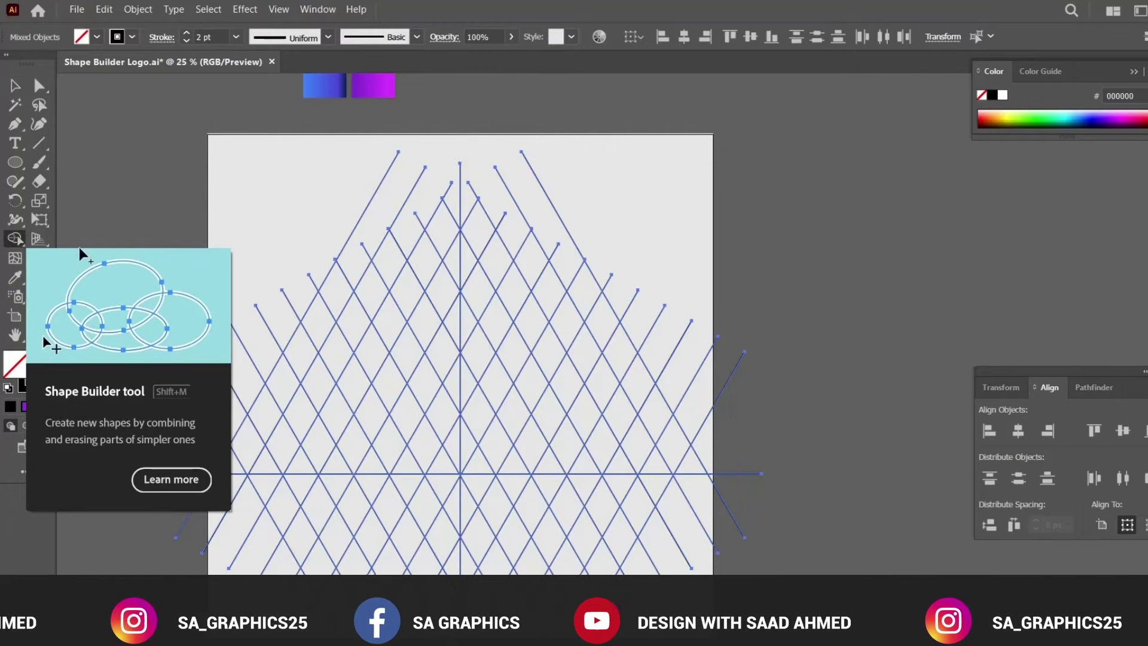
mouse_move(340, 468)
mouse_down()
mouse_move(380, 408)
mouse_move(391, 362)
mouse_up()
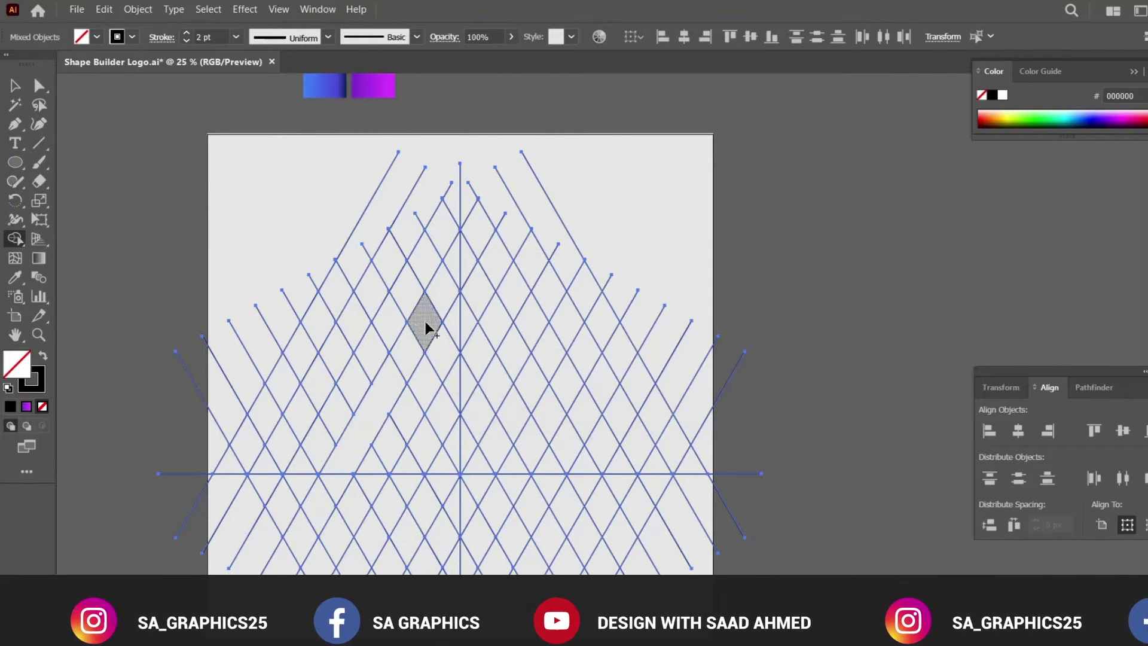
mouse_move(425, 323)
mouse_down()
mouse_move(464, 237)
mouse_move(512, 358)
mouse_move(595, 469)
mouse_move(489, 314)
mouse_up()
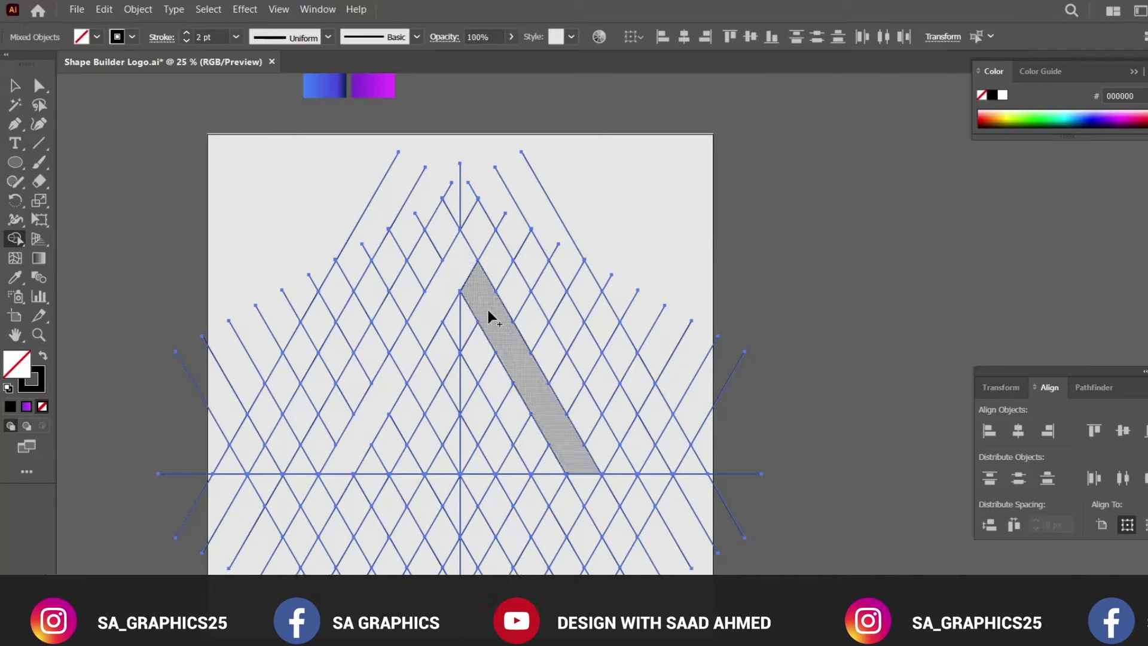
drag(461, 442, 462, 444)
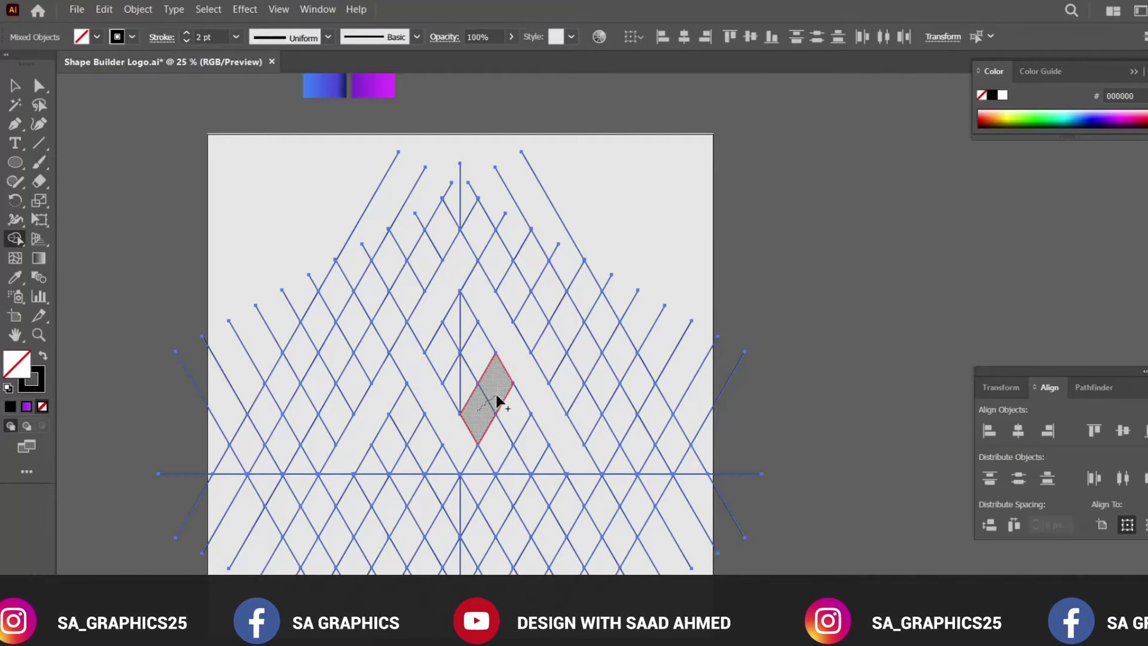
key(v)
click(811, 326)
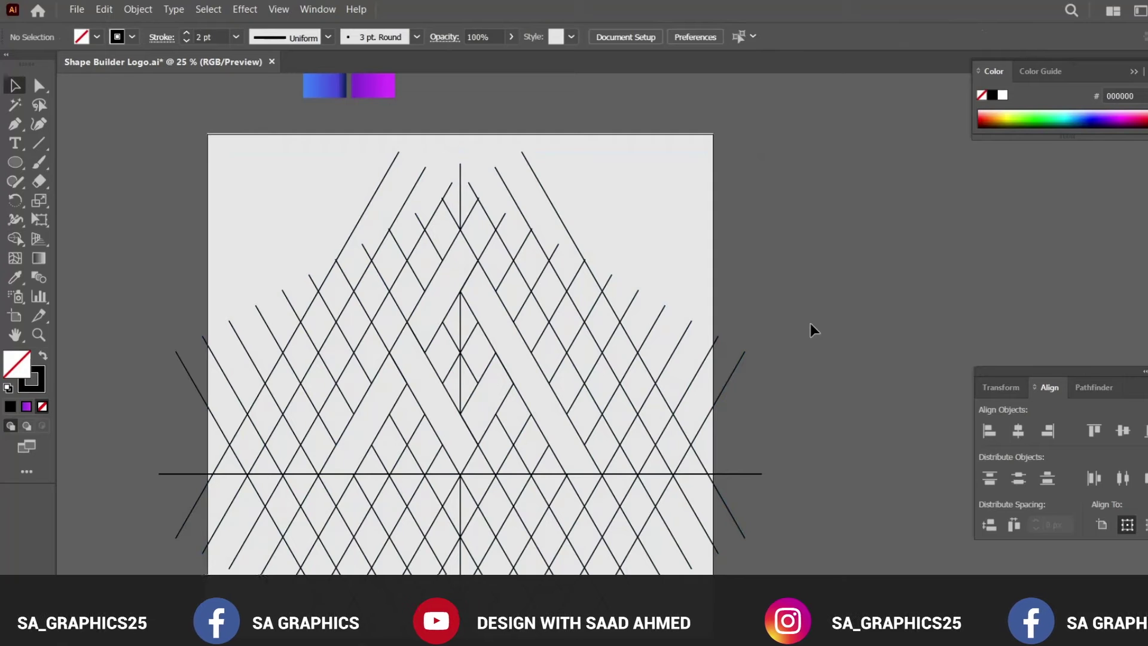
- Select the four bands that make up the letter A
click(445, 396)
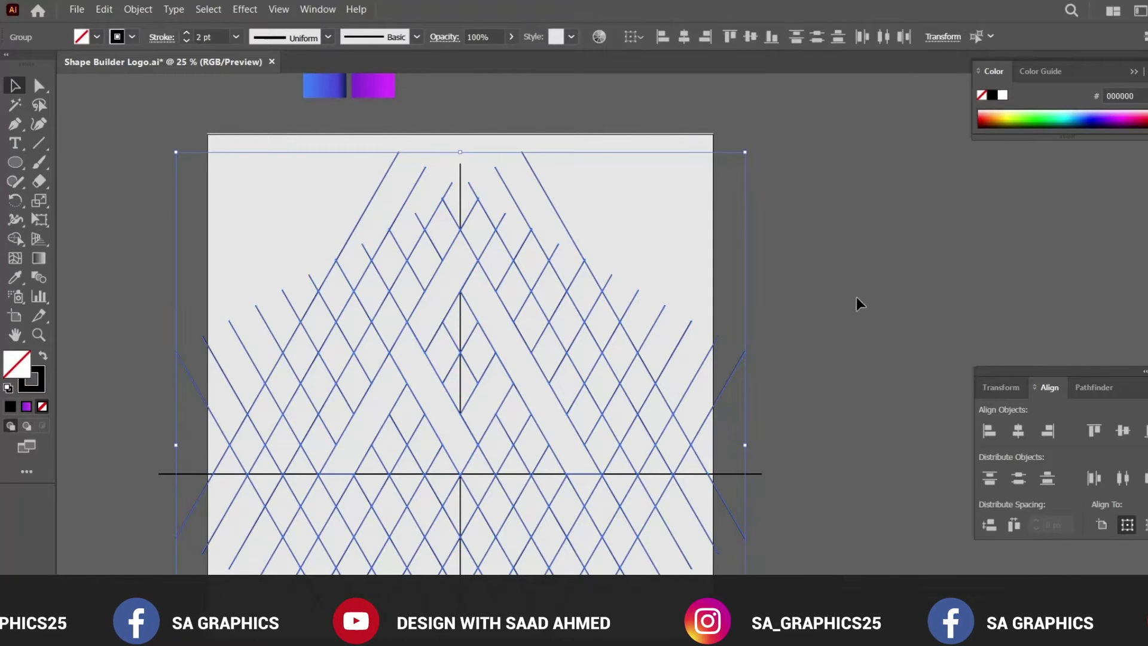
click(859, 303)
click(432, 374)
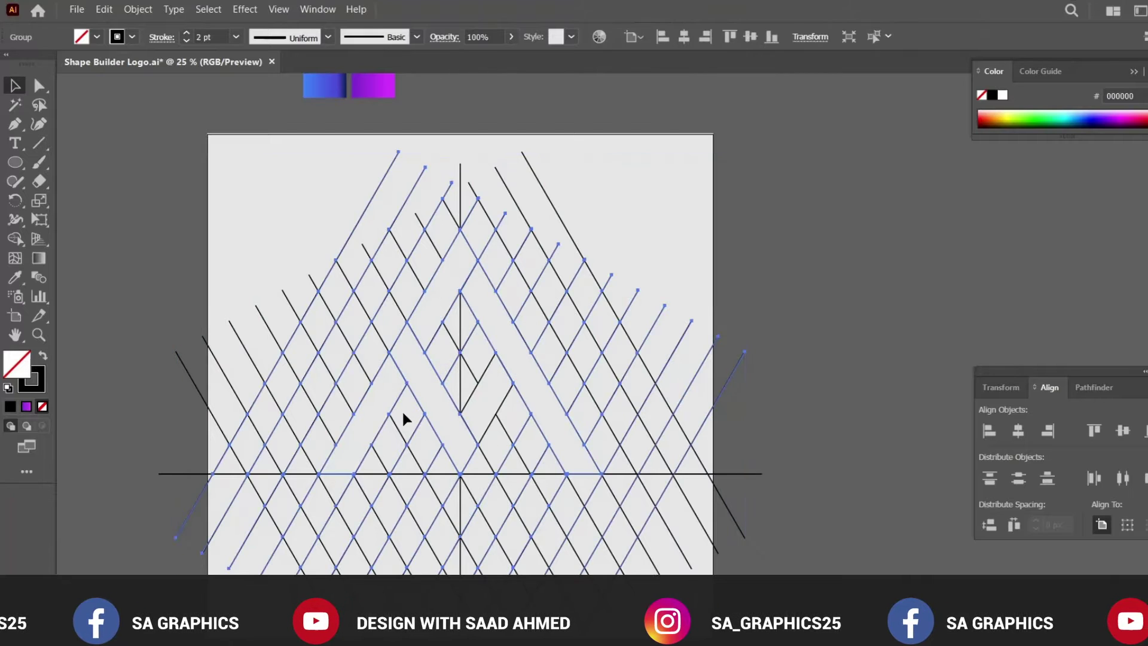
click(377, 412)
click(393, 411)
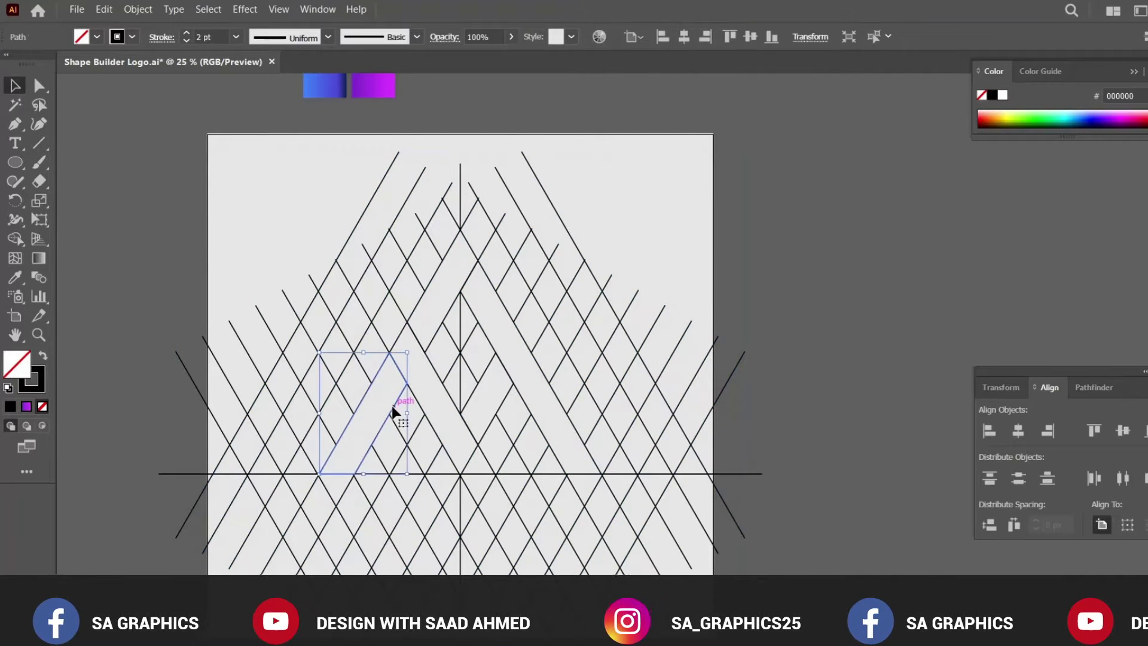
shift+click(420, 411)
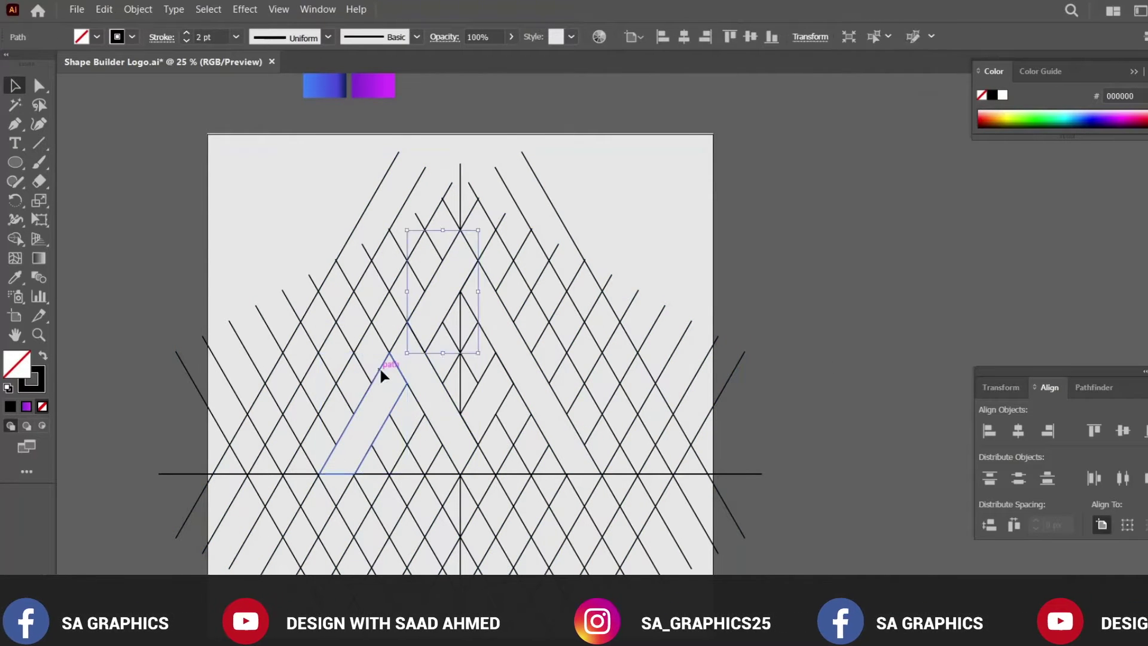
shift+click(446, 313)
shift+click(511, 323)
- Move the A aside and group it, delete the leftover grid lines, then recentre the A
drag(511, 323, 924, 386)
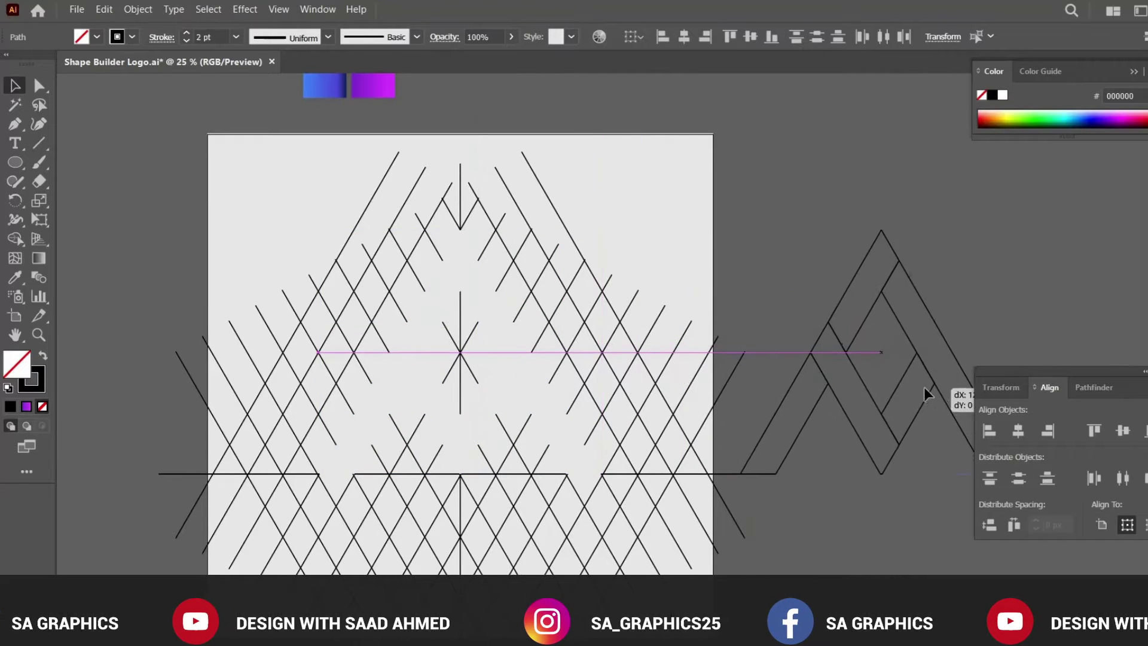
key(ctrl+minus)
key(ctrl+g)
drag(199, 174, 598, 526)
key(Delete)
drag(701, 333, 404, 382)
- Ungroup the A into separate bands and select its inner band
click(559, 341)
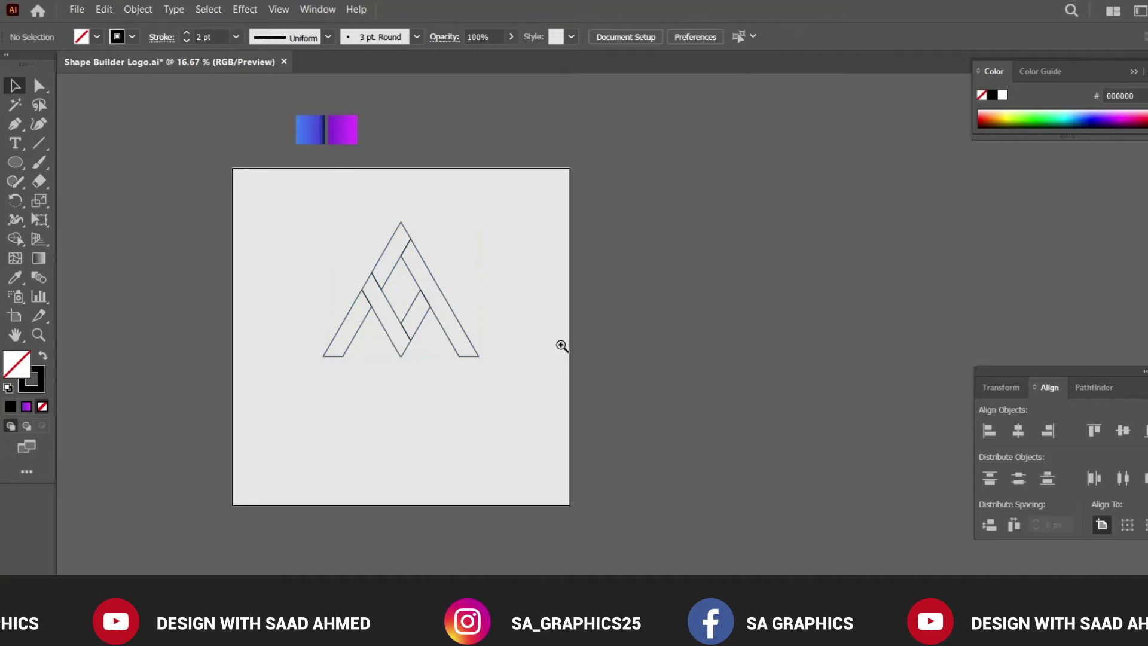
key(ctrl+plus)
drag(604, 370, 374, 190)
key(ctrl+shift+g)
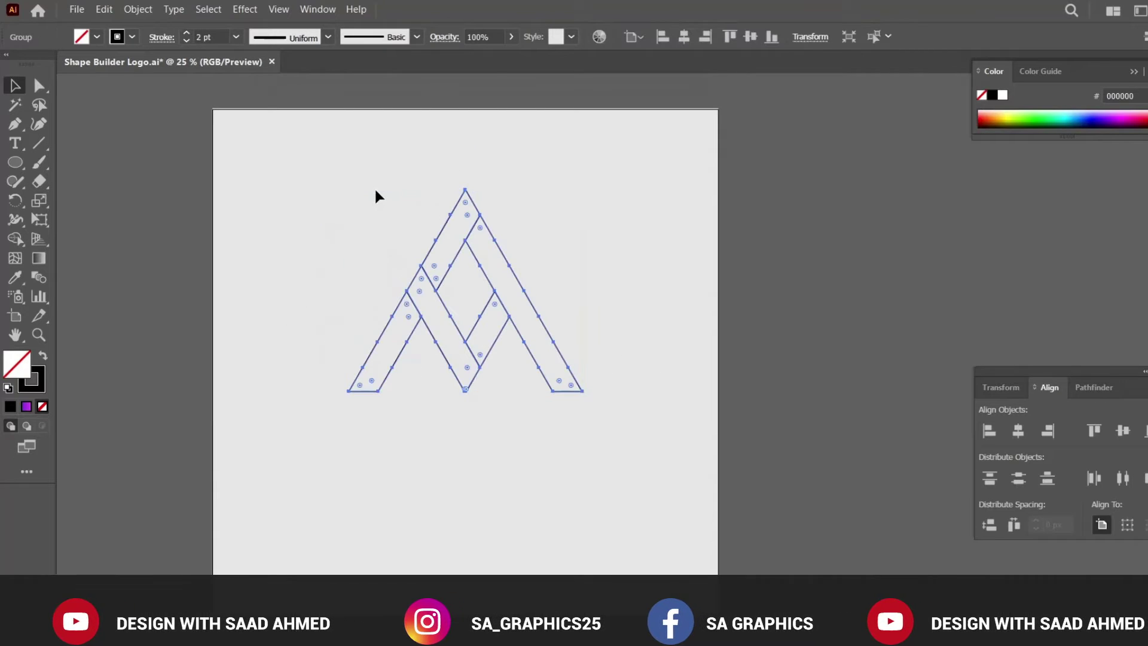
click(588, 245)
key(ctrl+minus)
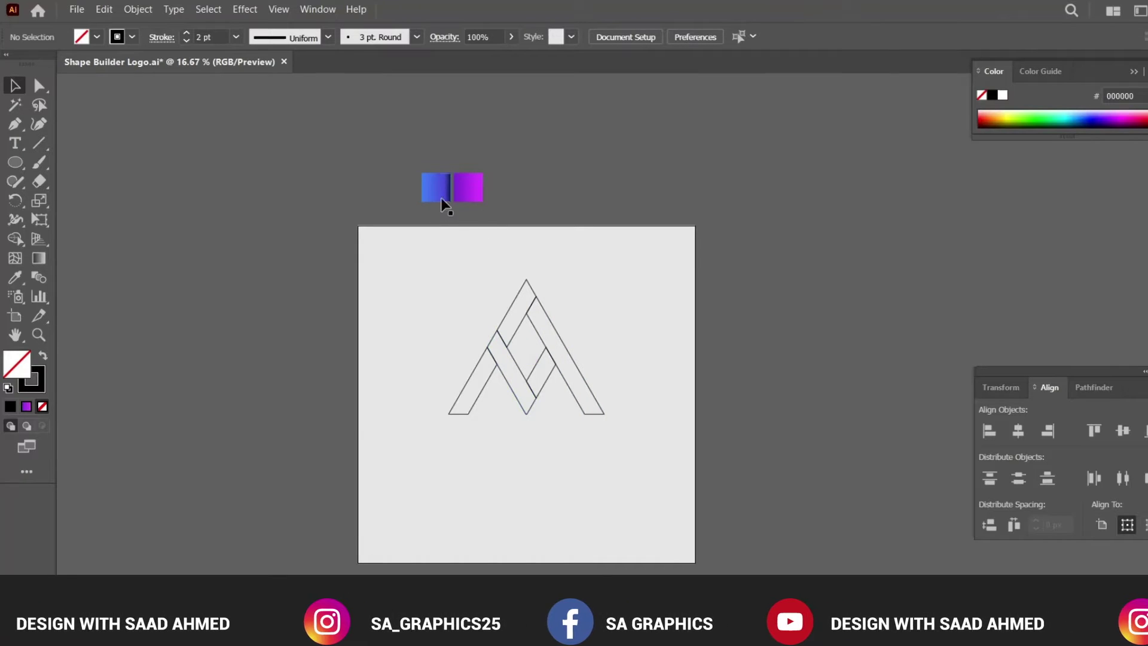
click(512, 361)
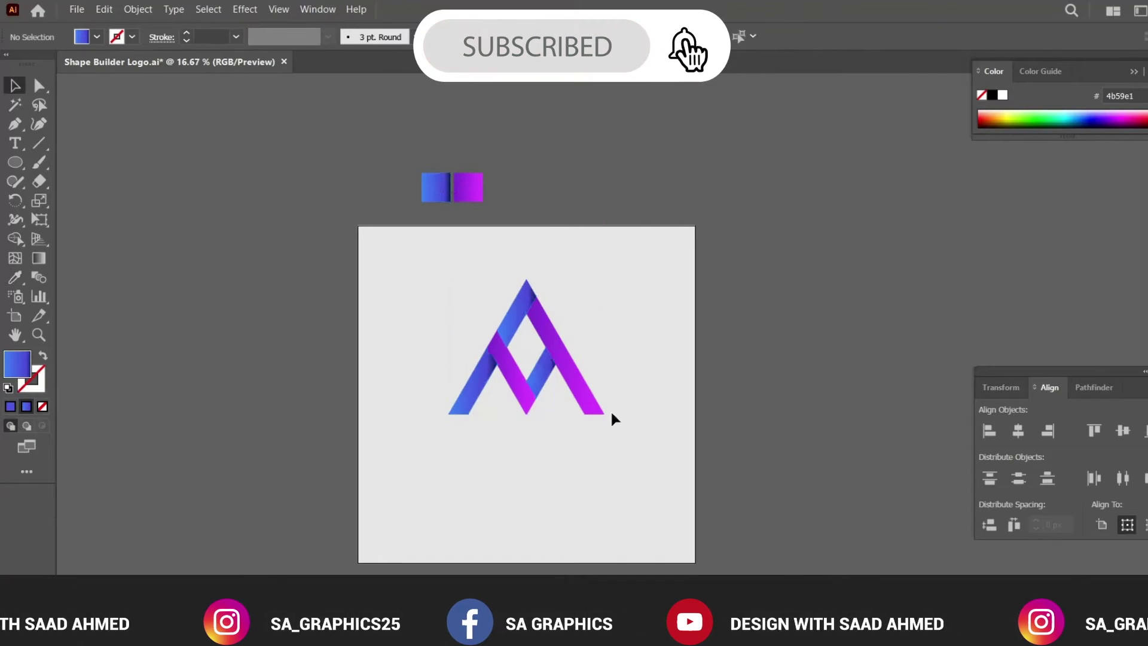
- Set gradient directions on the lower-left, middle and top-left bands to shade the overlaps
key(ctrl+=)
click(39, 258)
drag(456, 389, 361, 542)
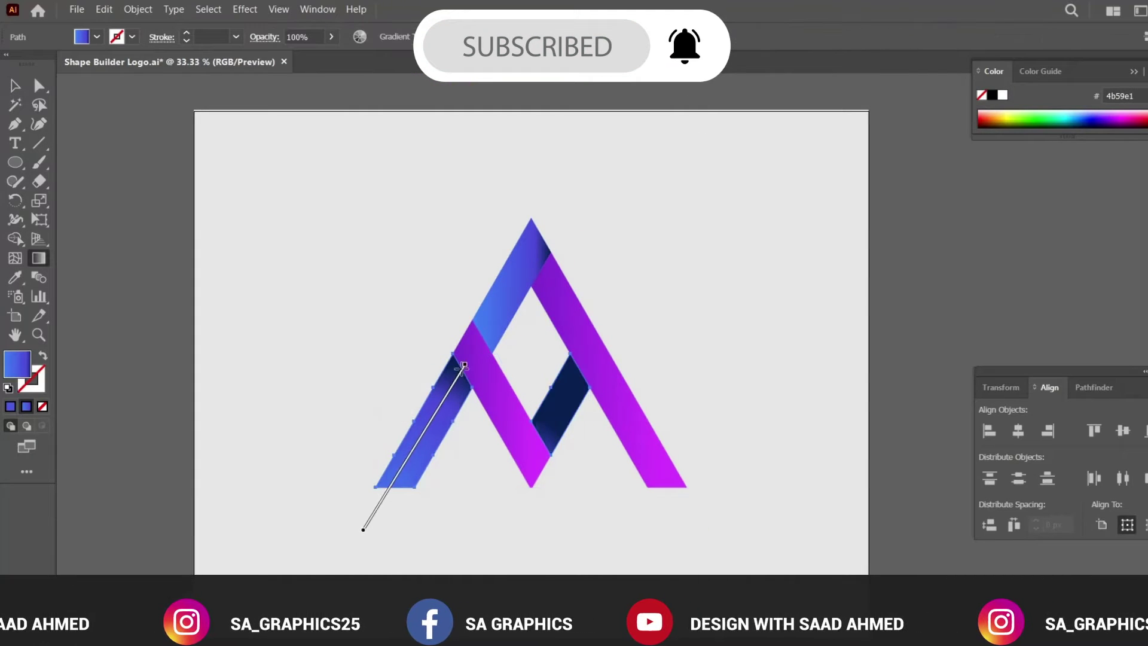
click(562, 395)
drag(552, 422, 515, 498)
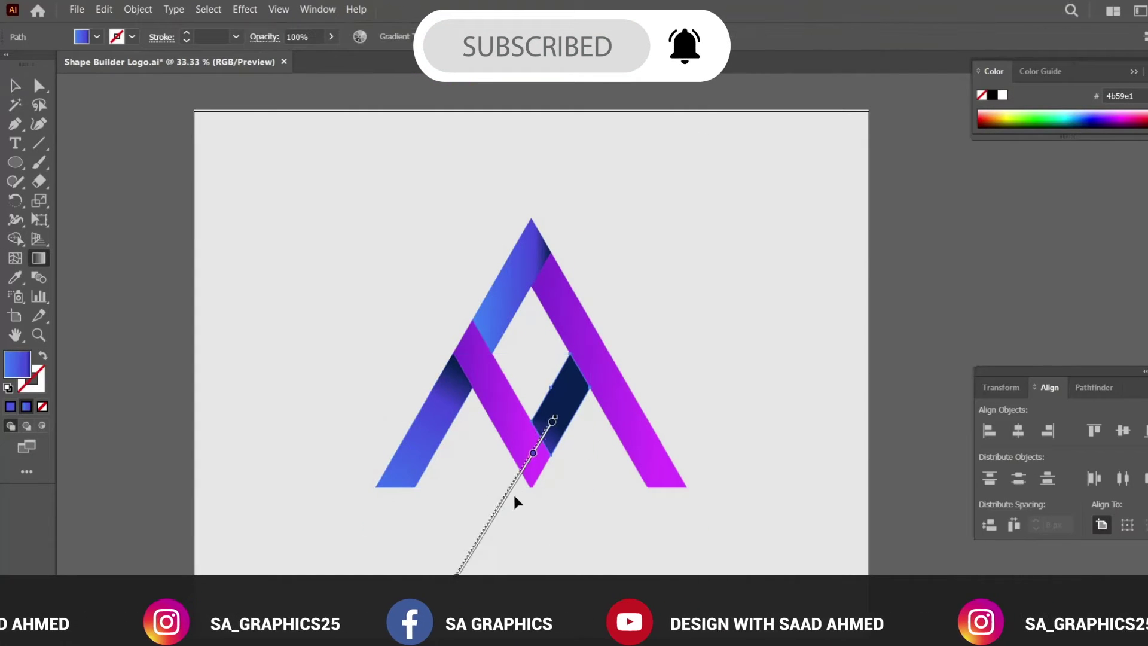
click(492, 275)
drag(567, 177, 483, 336)
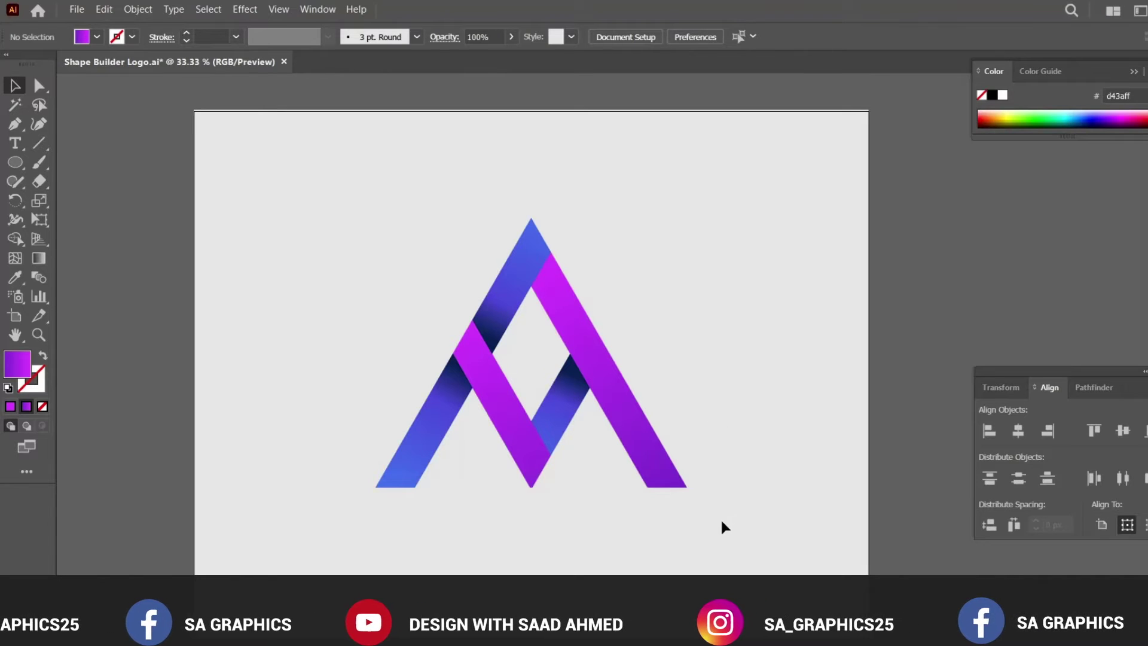
drag(721, 519, 317, 156)
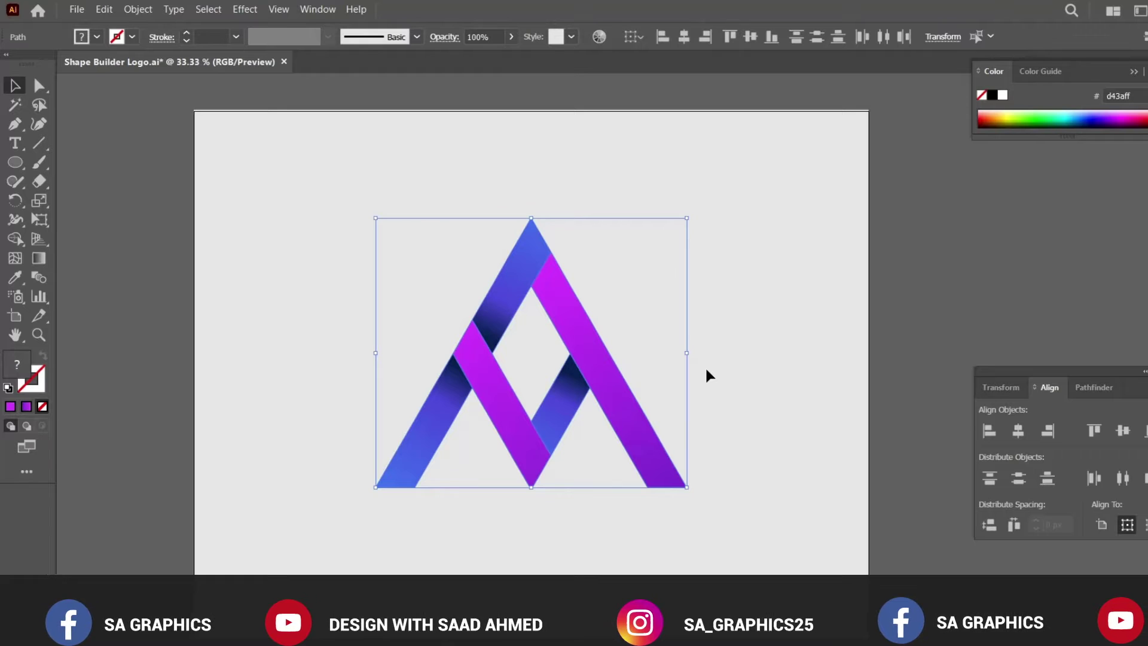
click(712, 507)
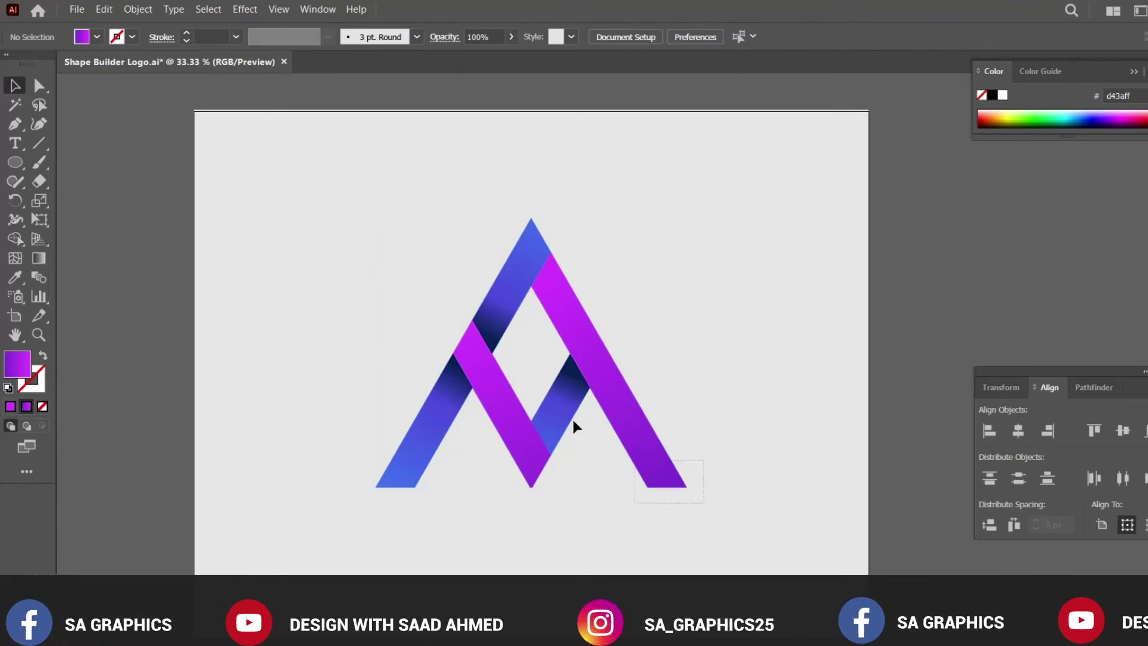
drag(699, 503, 393, 219)
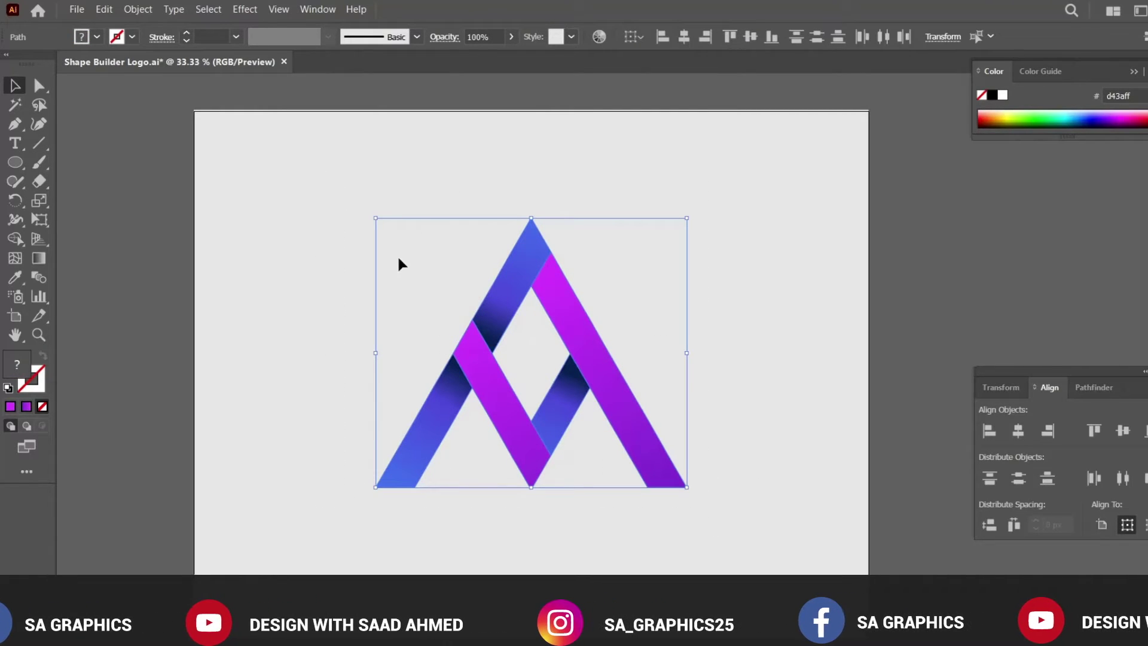
click(244, 9)
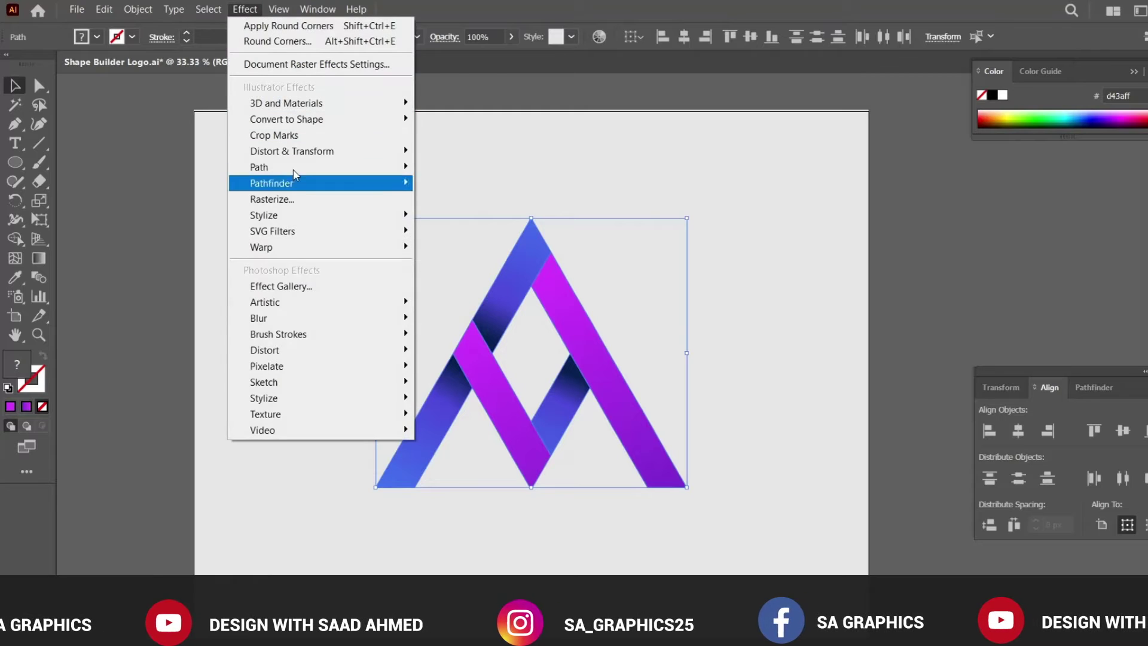
mouse_move(300, 220)
click(479, 280)
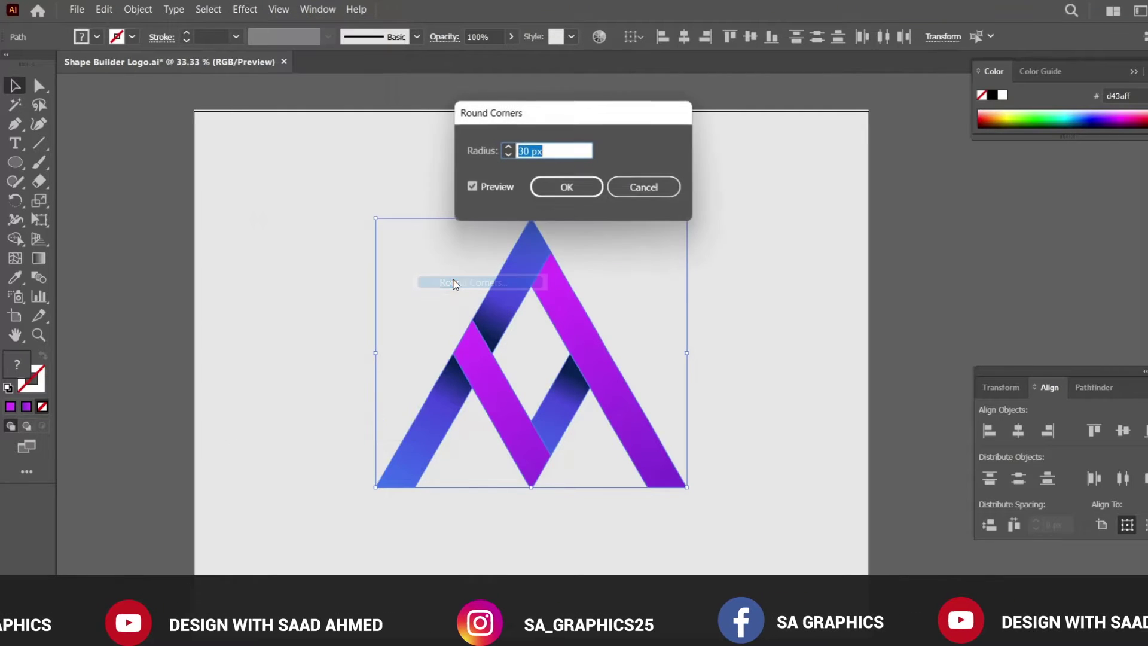
click(554, 189)
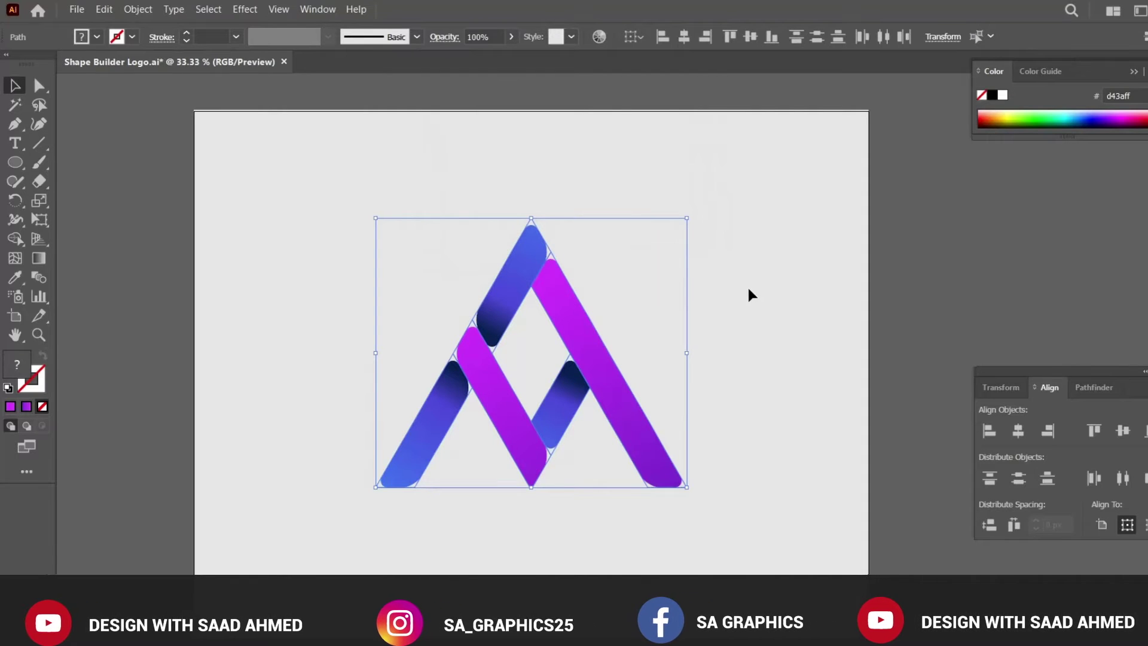
click(747, 314)
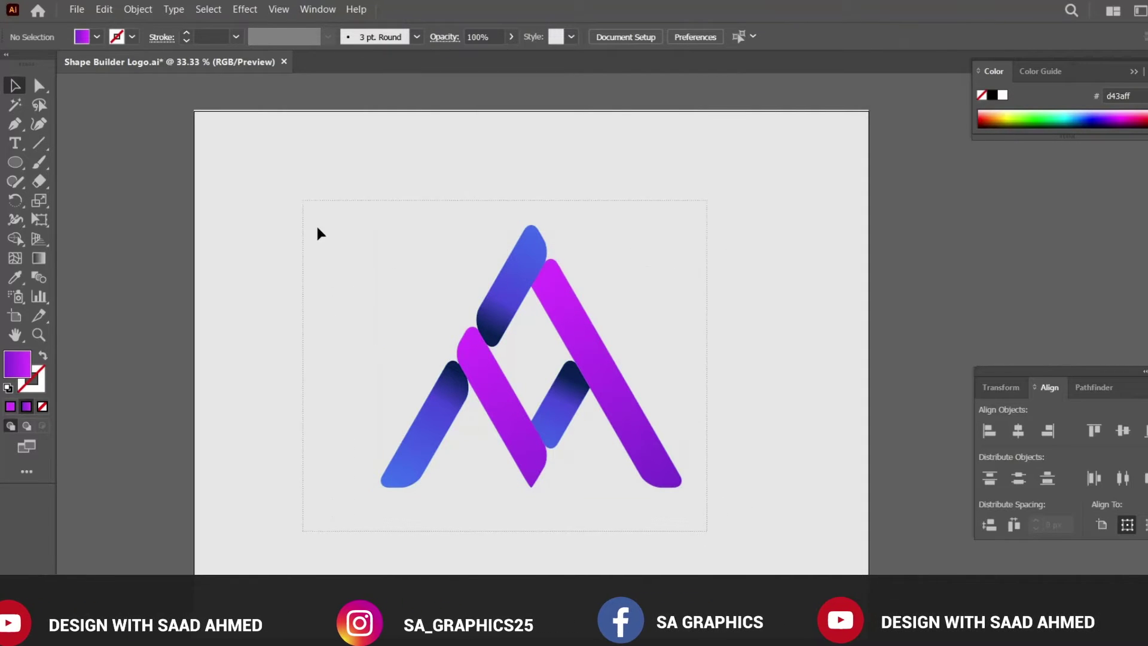
click(569, 334)
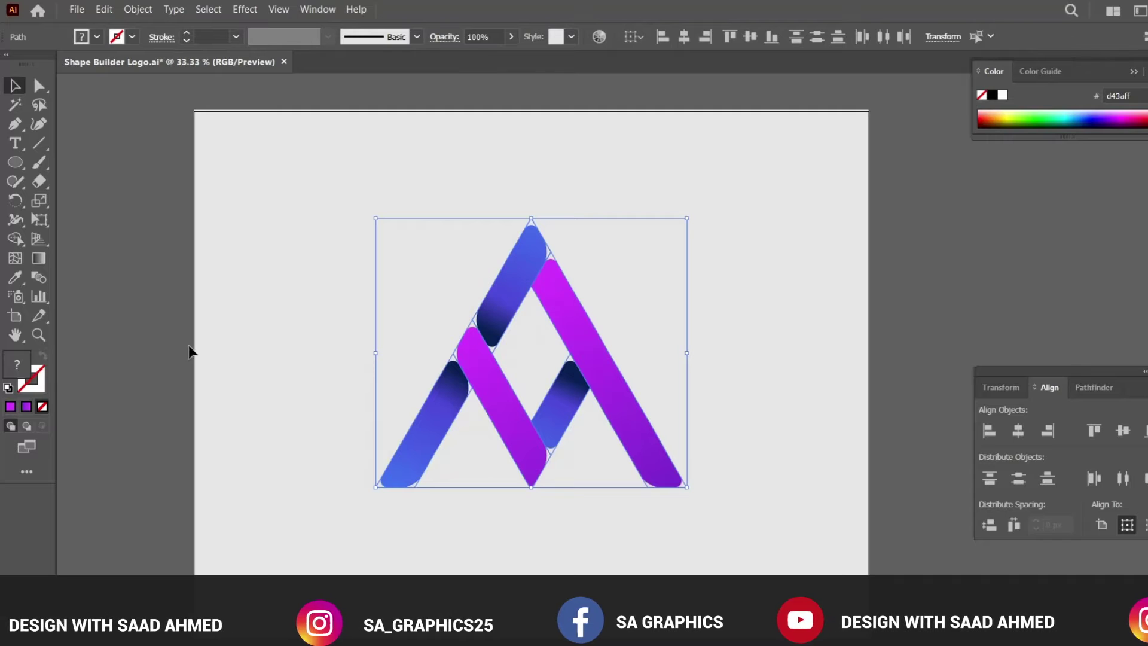
double_click(41, 387)
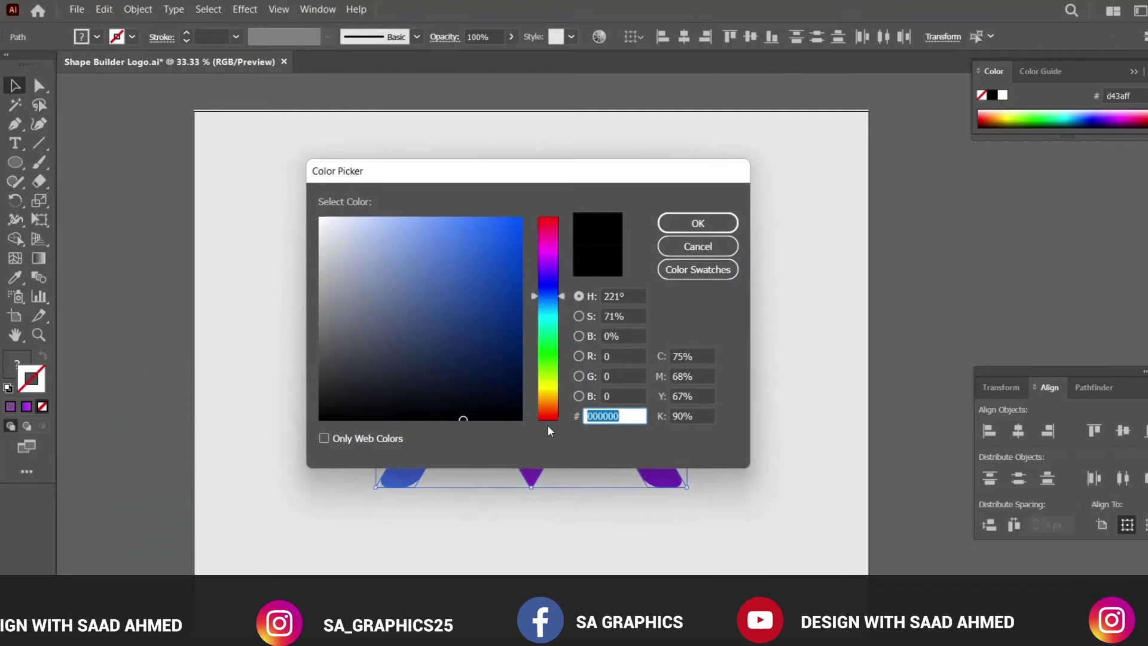
click(696, 246)
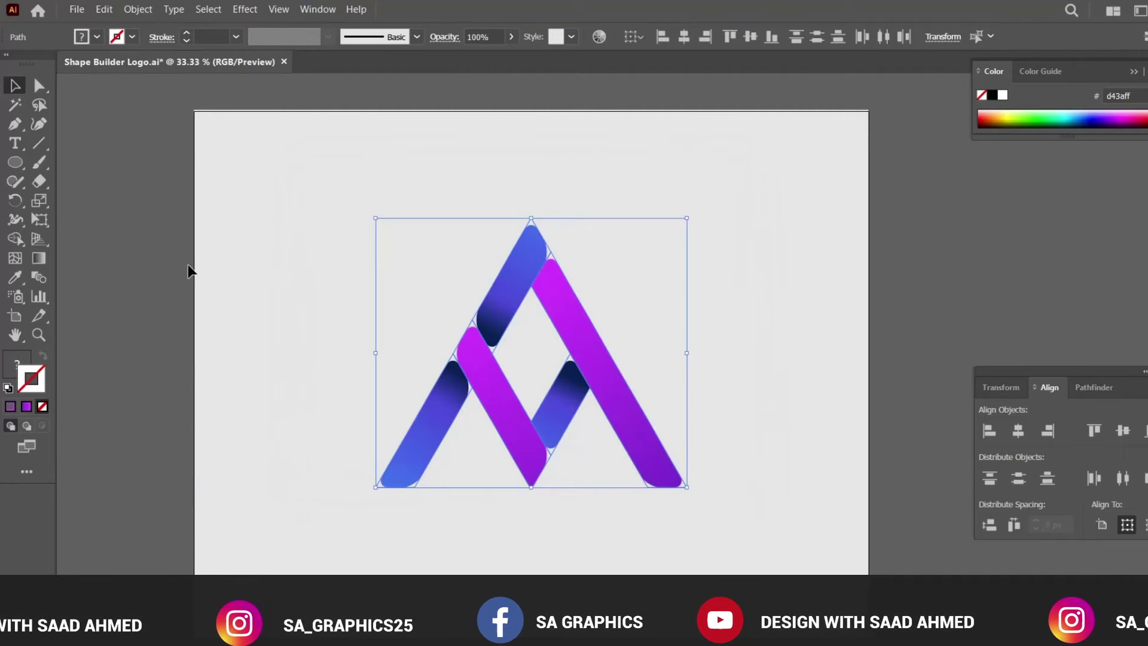
key(i)
- Give the logo strips the e6e6e6 background grey as an 11 pt stroke
click(252, 236)
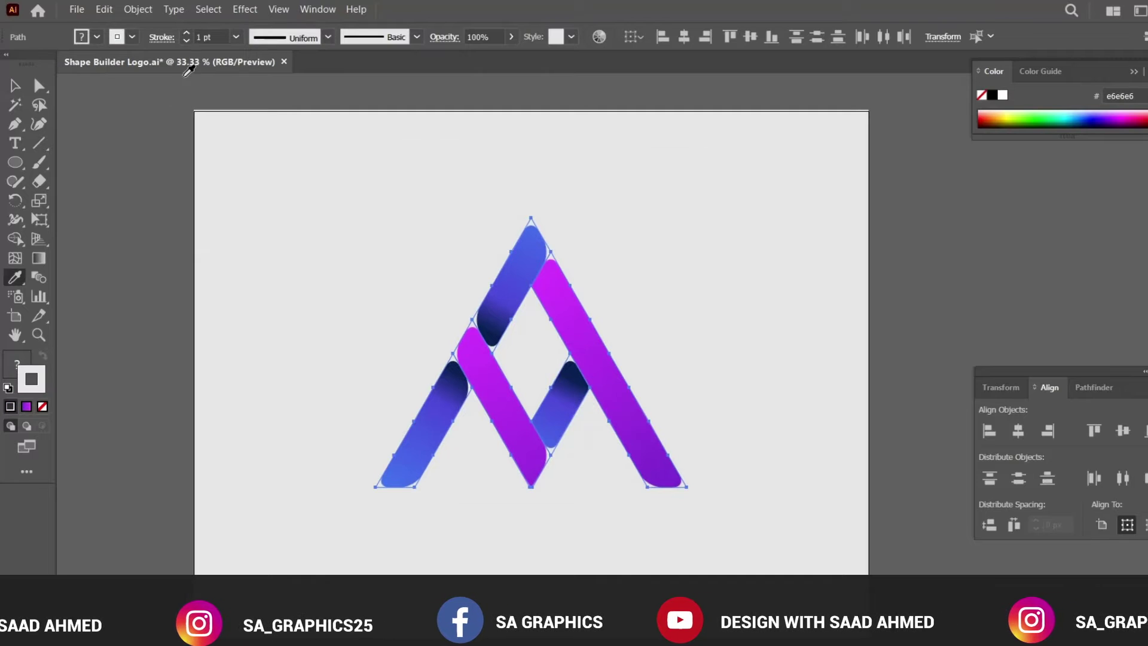
click(188, 34)
click(187, 34)
click(187, 34)
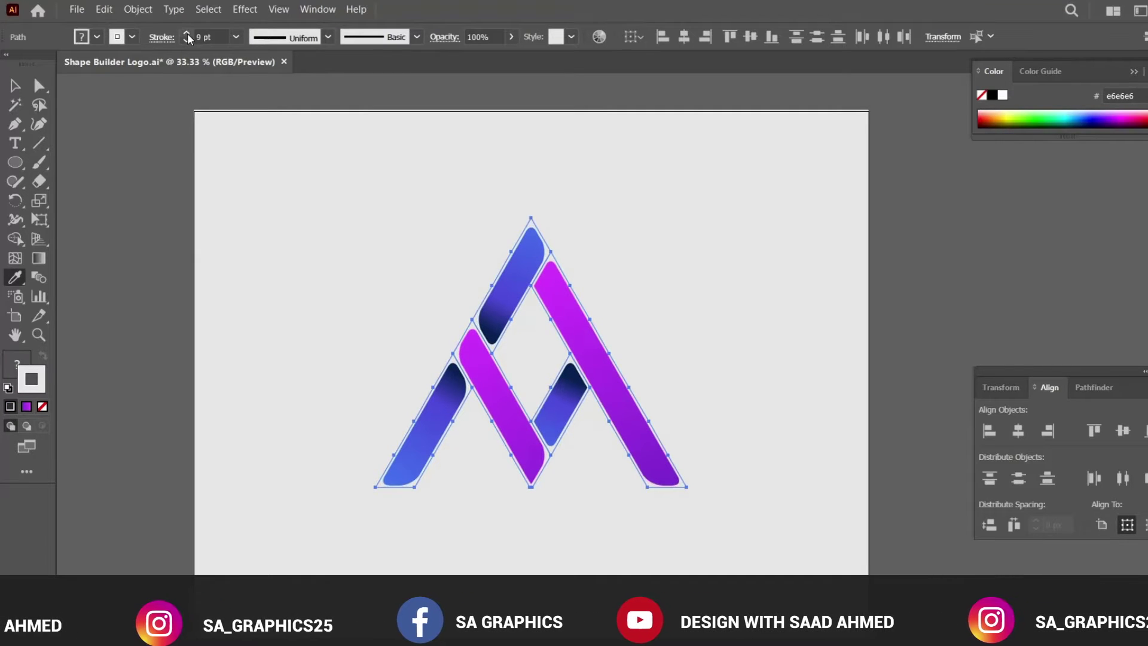
click(187, 33)
click(187, 33)
- Preview the gaps between the strips, then select and delete the logo shapes
key(v)
click(285, 178)
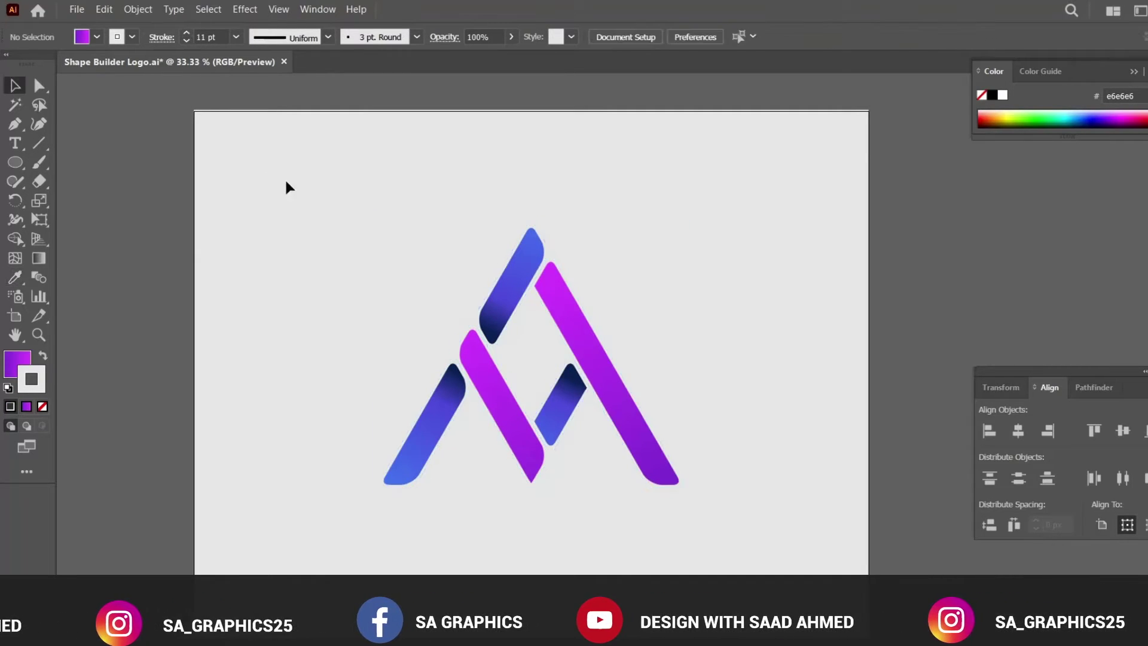
ctrl+alt+click(625, 308)
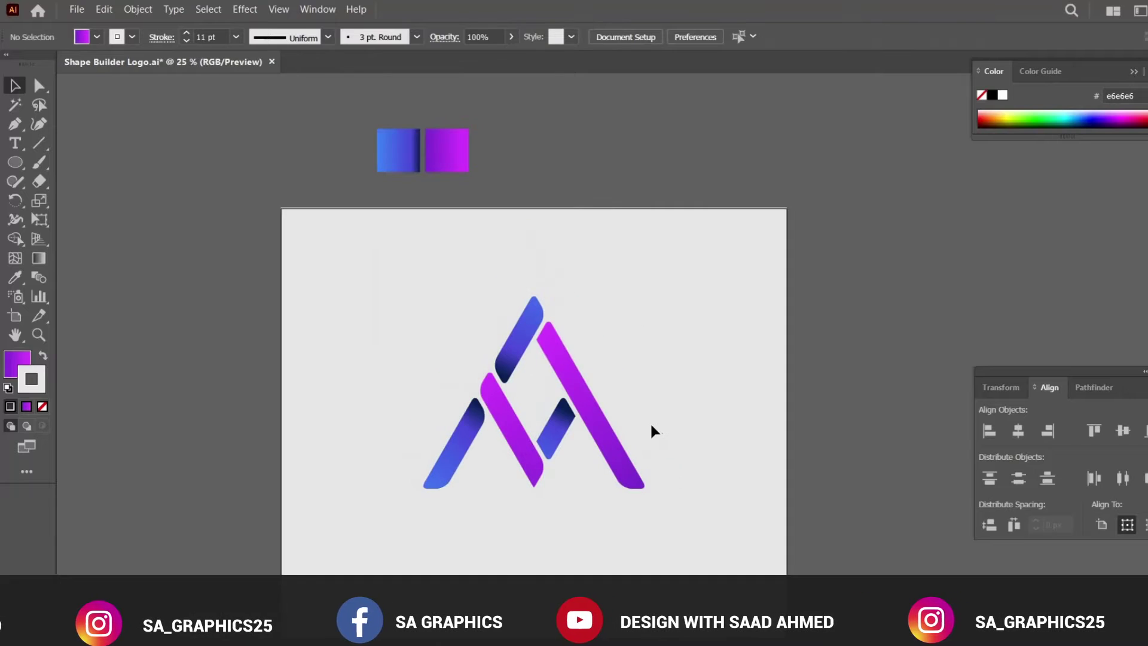
ctrl+click(578, 412)
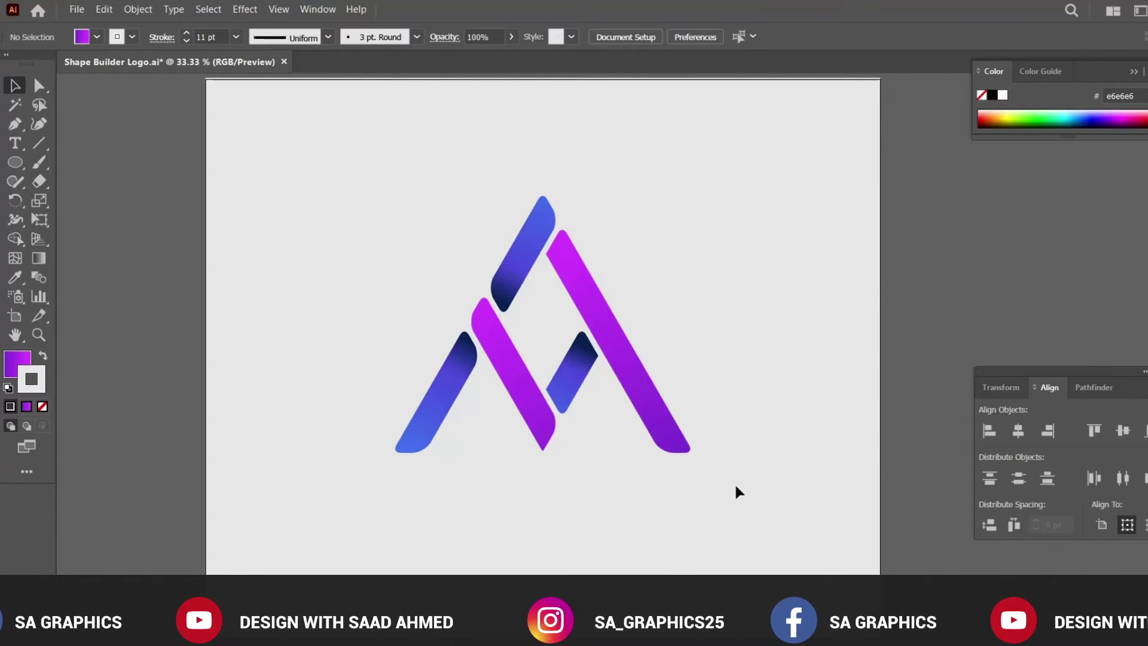
drag(733, 485, 387, 213)
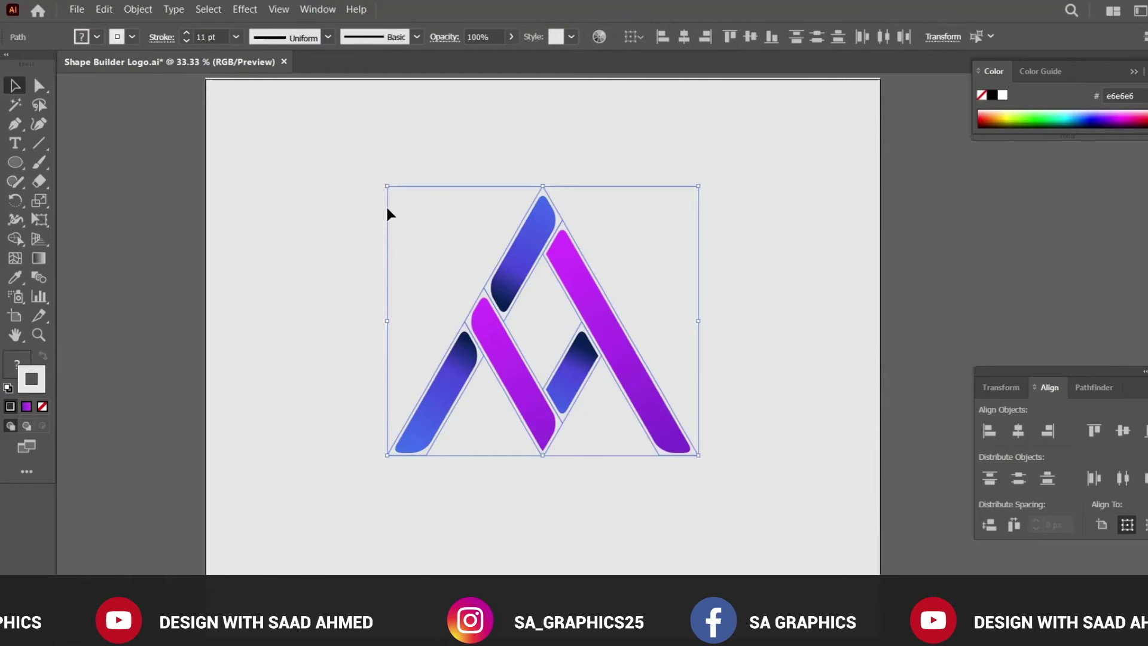
key(Delete)
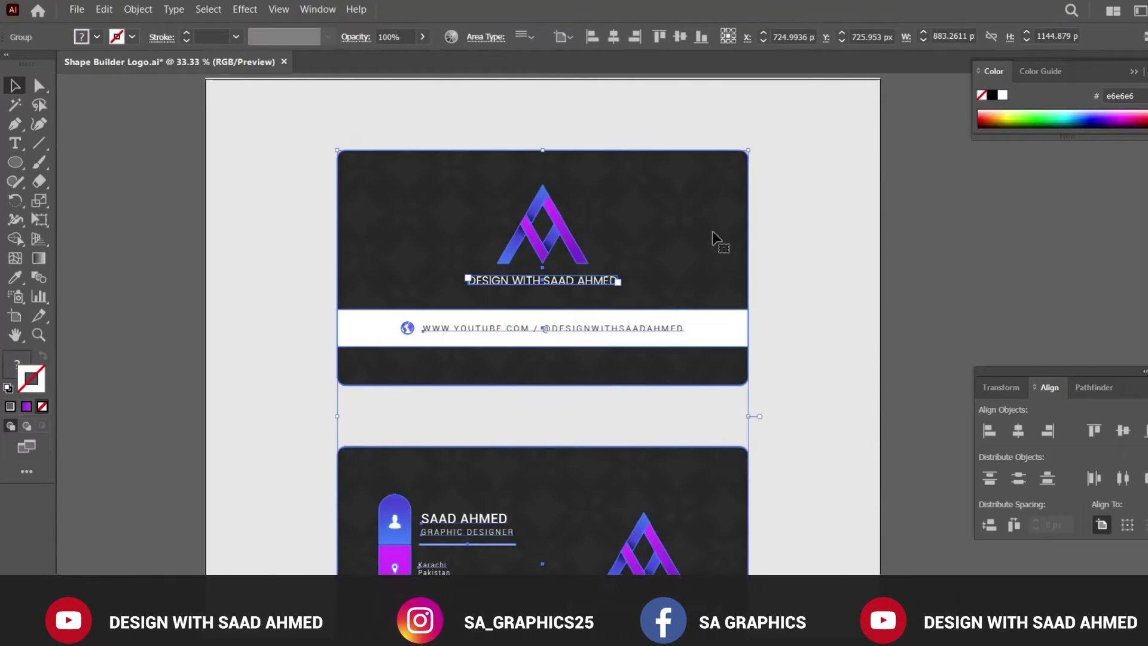
- Zoom and pan around the two dark business card mockups to inspect the A logo
click(848, 251)
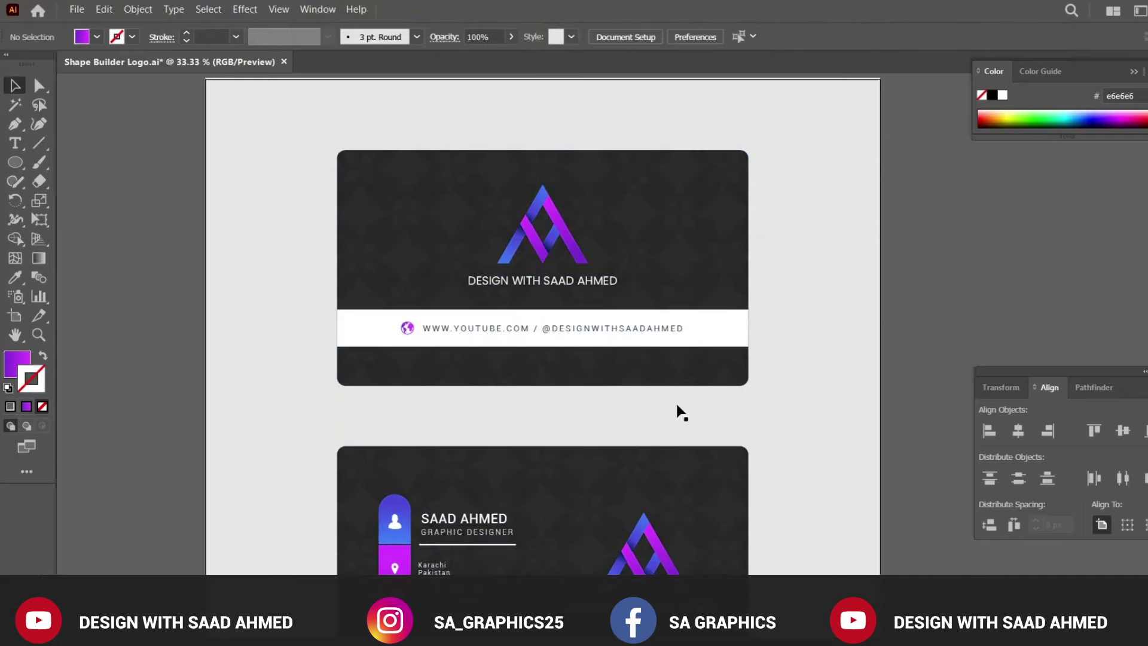
drag(656, 500, 652, 466)
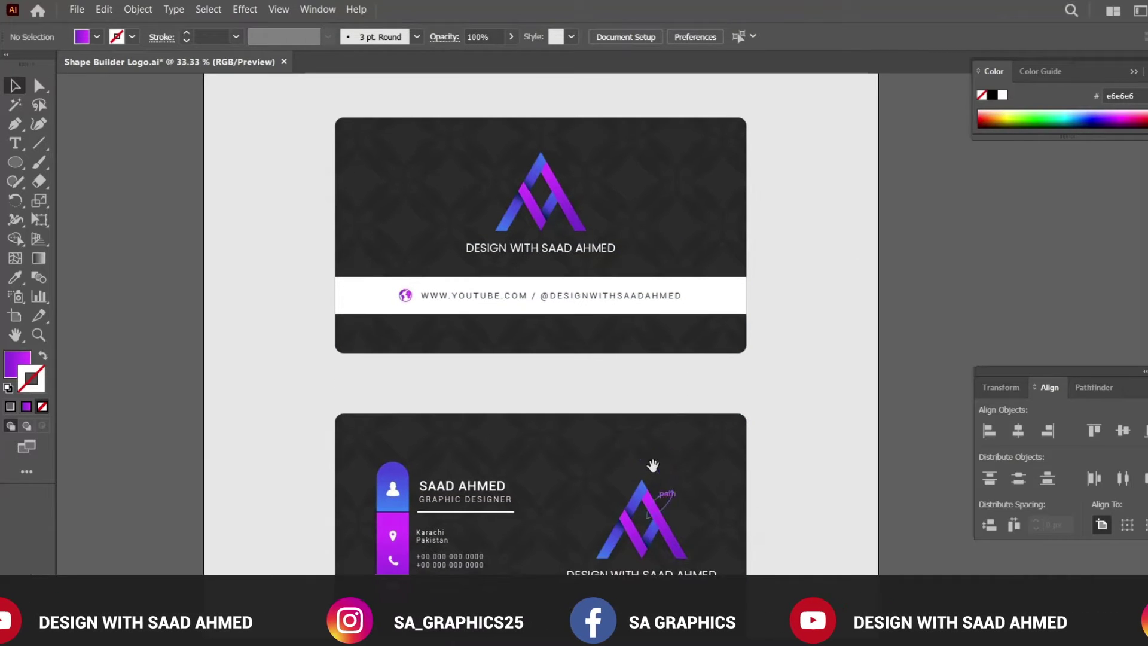
key(ctrl+=)
mouse_move(615, 320)
mouse_down()
mouse_move(646, 341)
mouse_move(656, 489)
mouse_move(640, 367)
mouse_move(615, 318)
mouse_move(616, 333)
mouse_up()
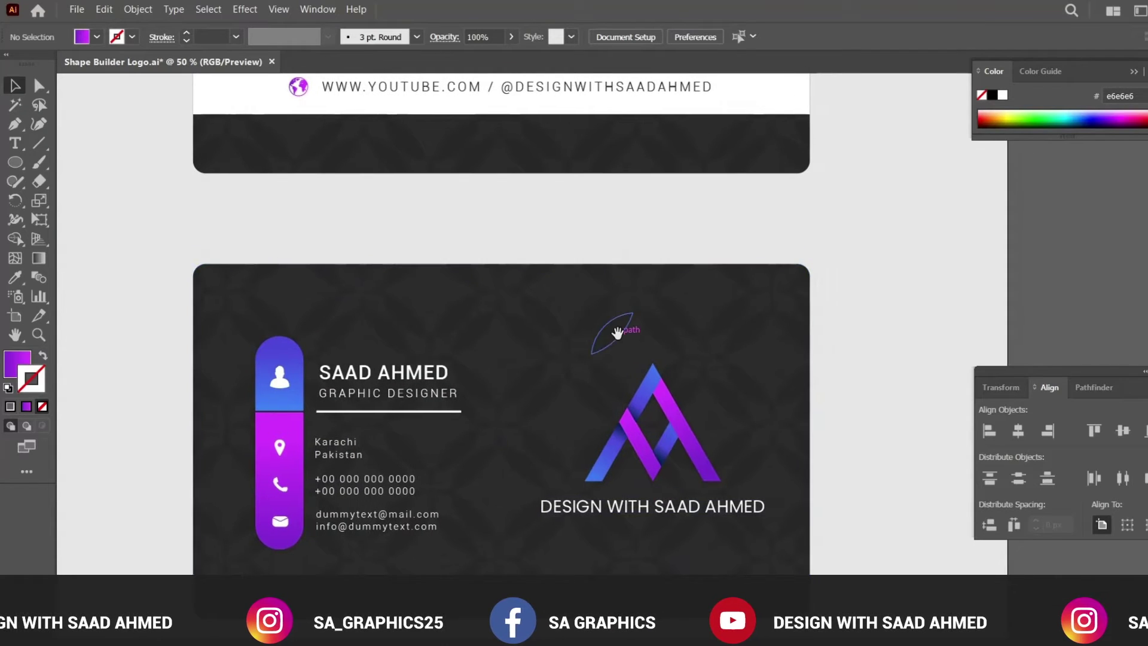
key(ctrl+minus)
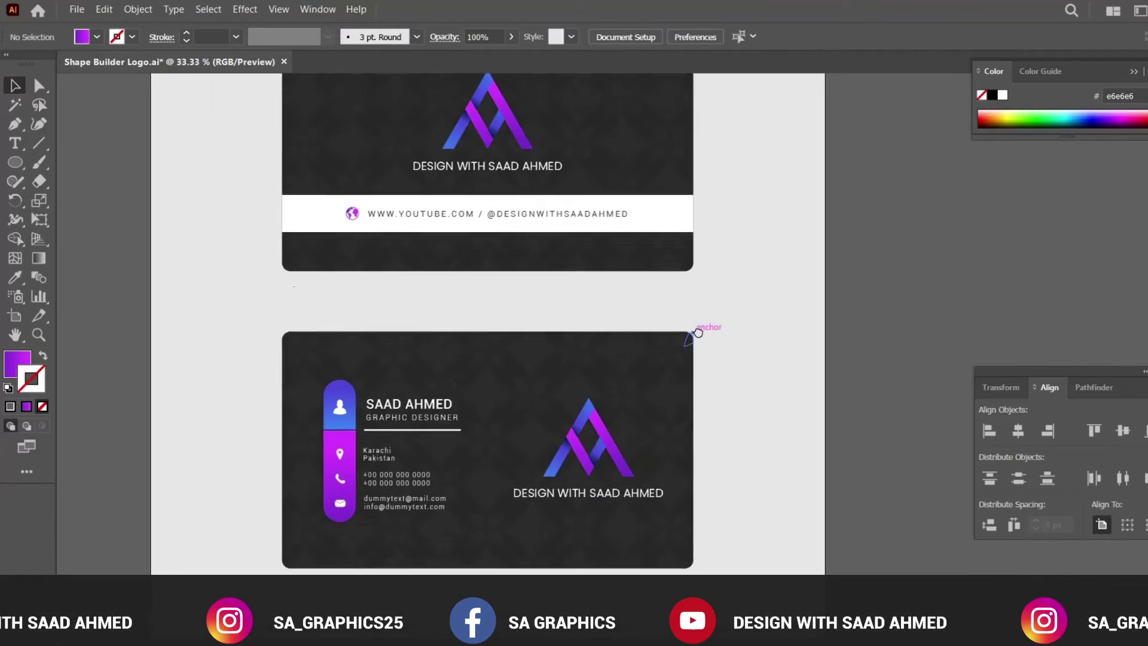
drag(698, 333, 709, 376)
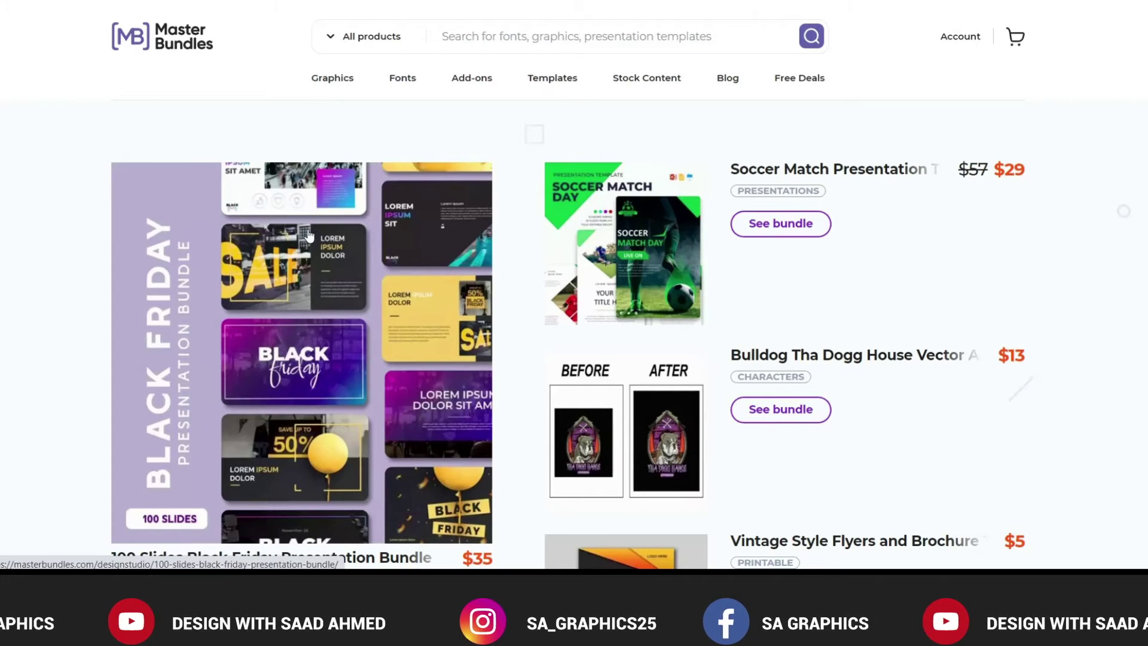
- Scroll through the featured bundles, such as the Black Friday presentation bundle, on Master Bundles
scroll(309, 231, down, 1)
scroll(309, 232, down, 1)
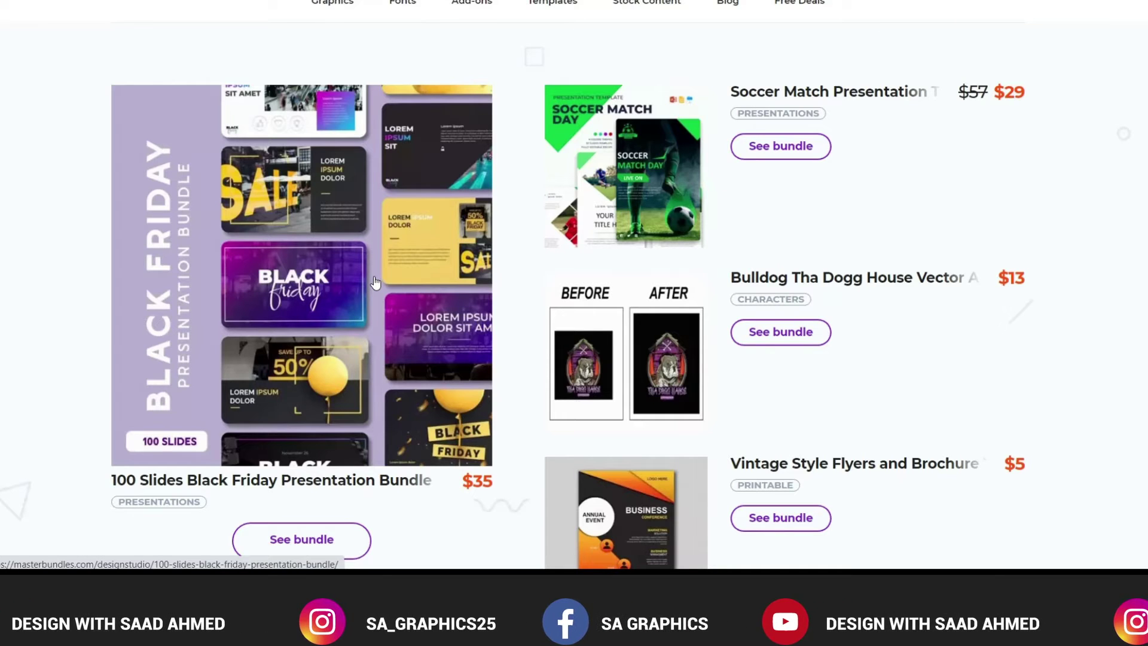
scroll(376, 282, up, 1)
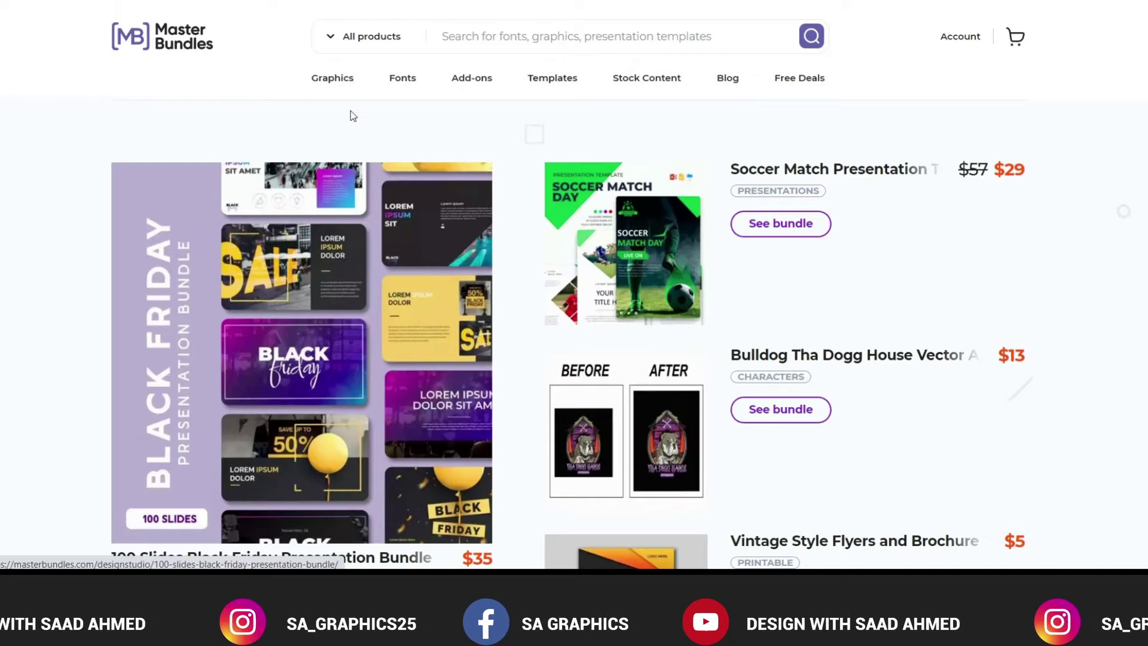
mouse_move(406, 87)
mouse_move(335, 80)
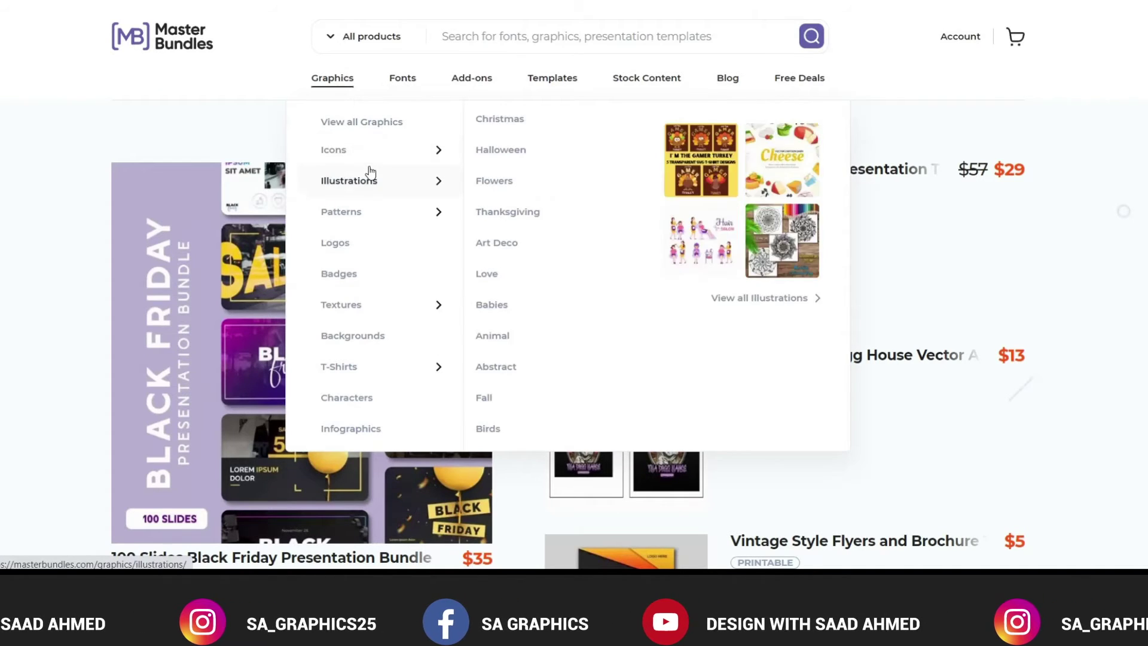
mouse_move(371, 189)
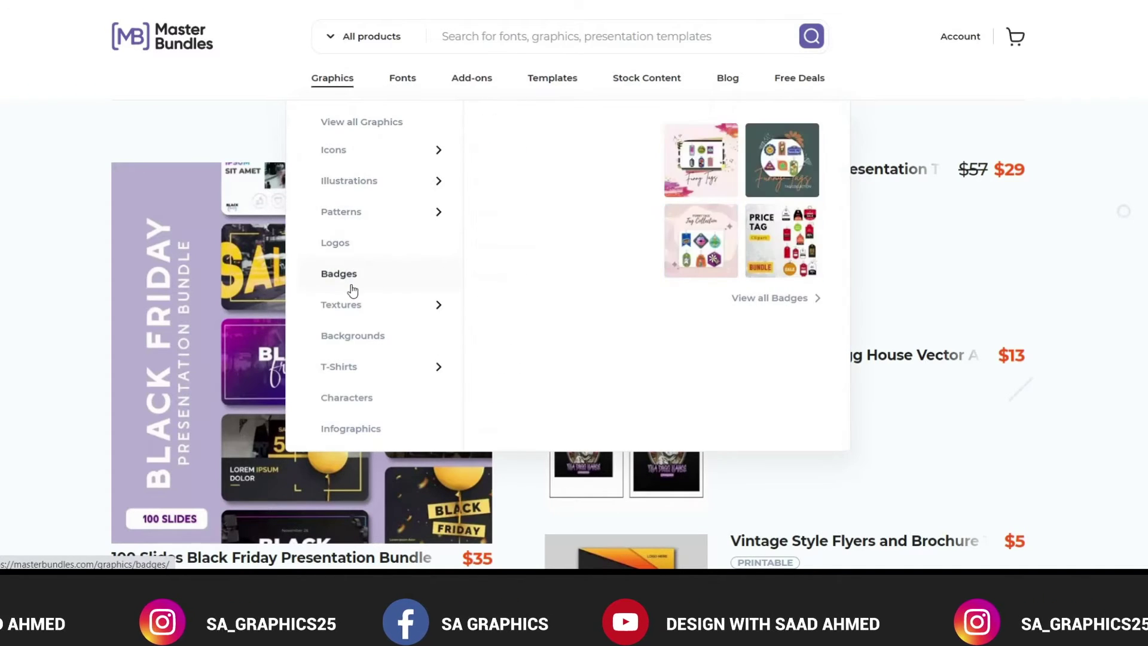
mouse_move(351, 332)
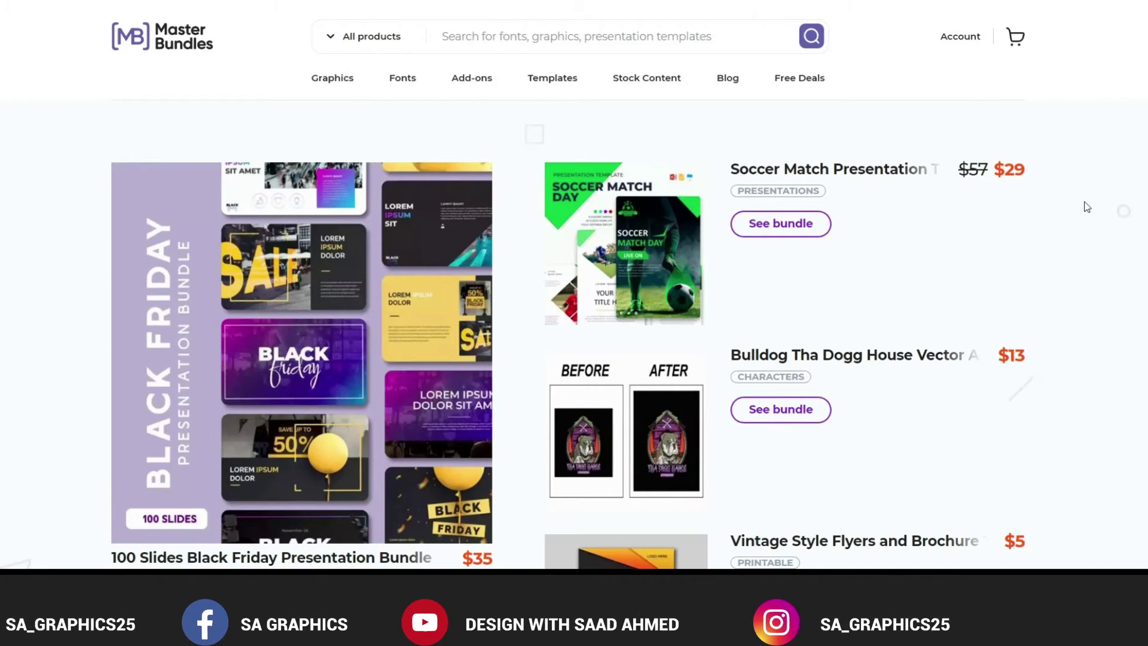
scroll(1087, 207, down, 3)
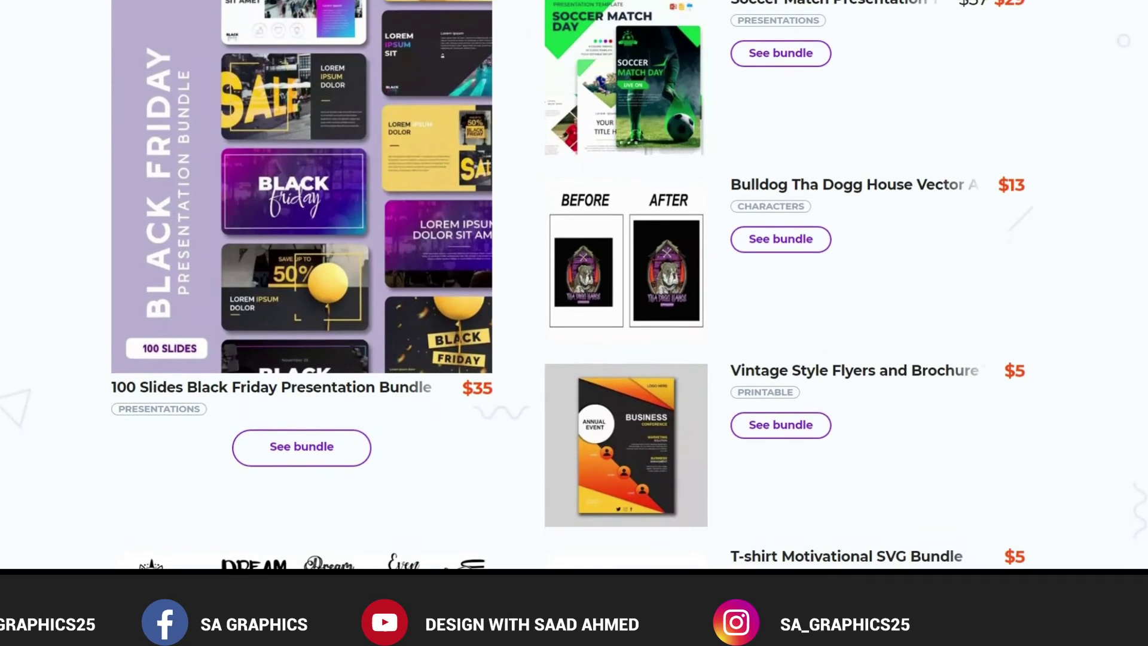
scroll(967, 243, down, 4)
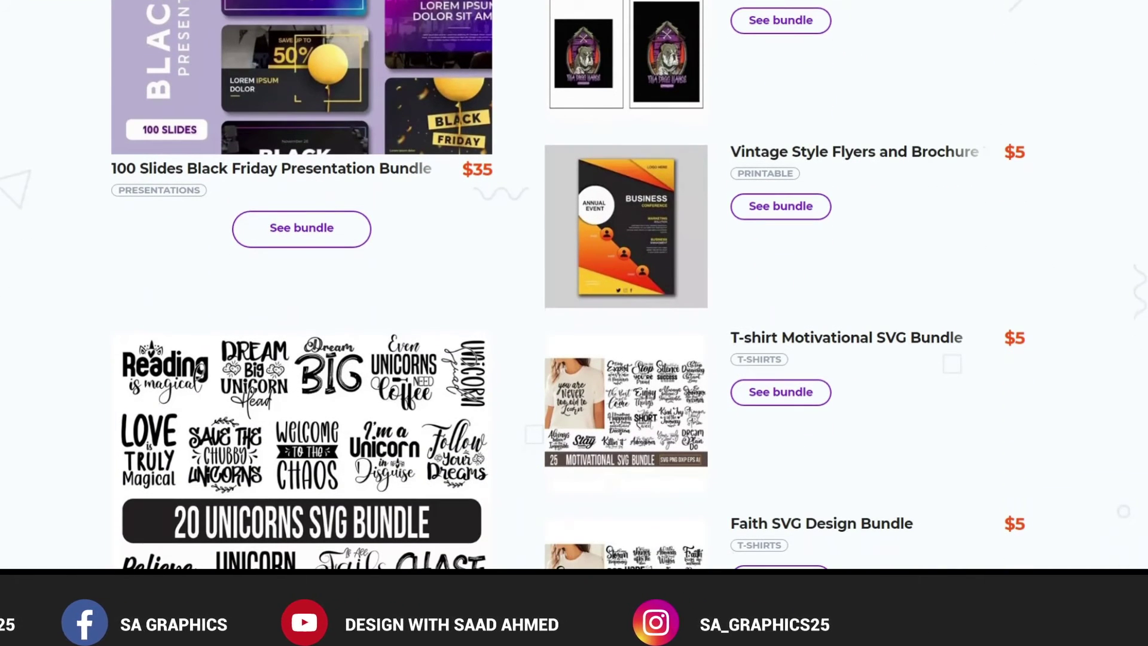
scroll(967, 243, down, 2)
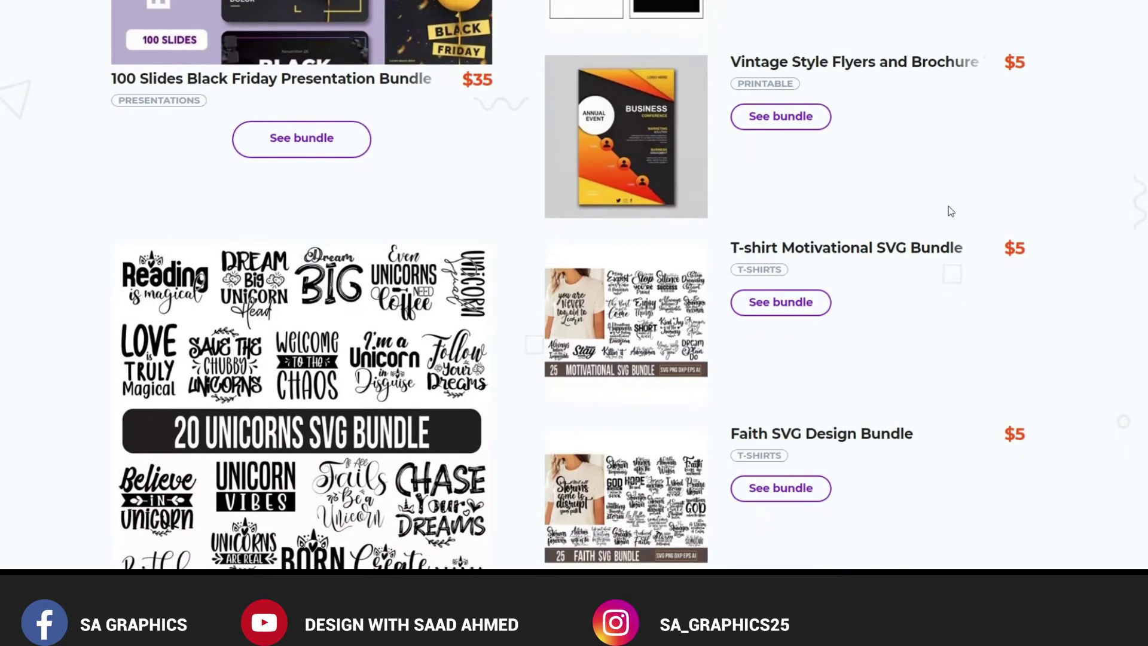
scroll(332, 119, up, 8)
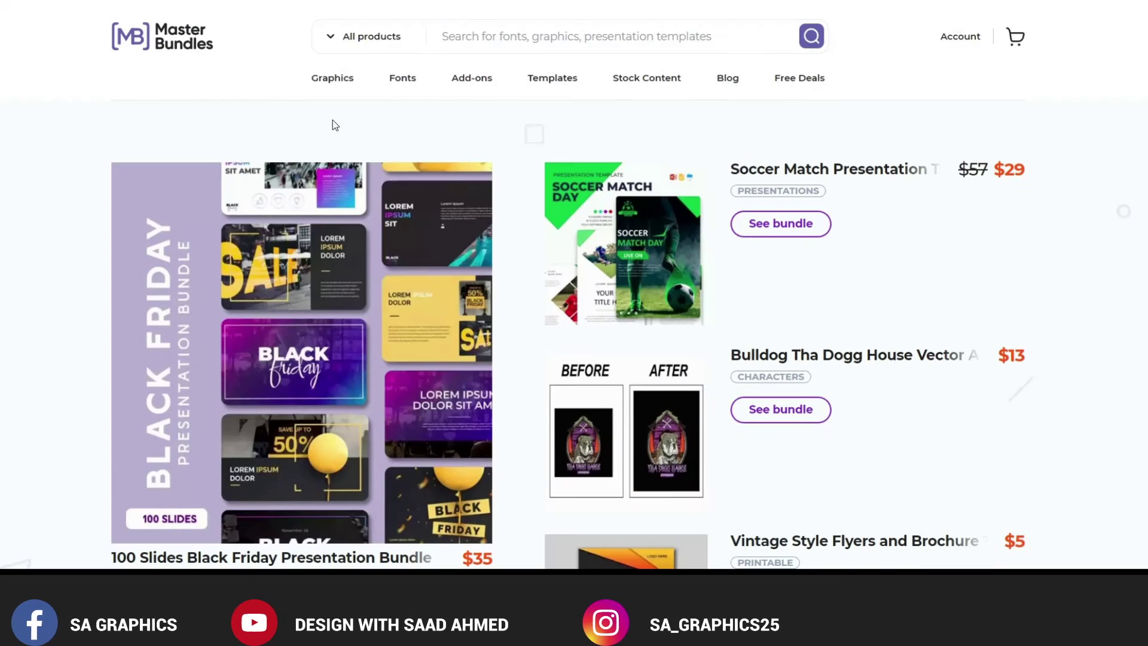
click(958, 42)
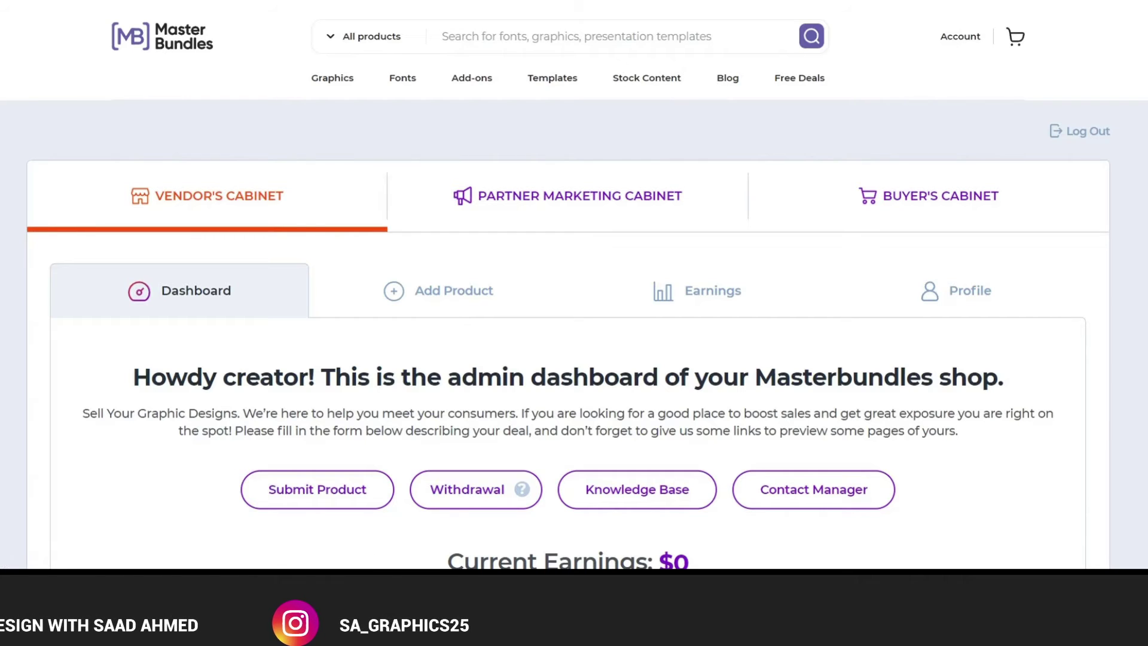
scroll(5, 305, down, 1)
scroll(6, 306, down, 1)
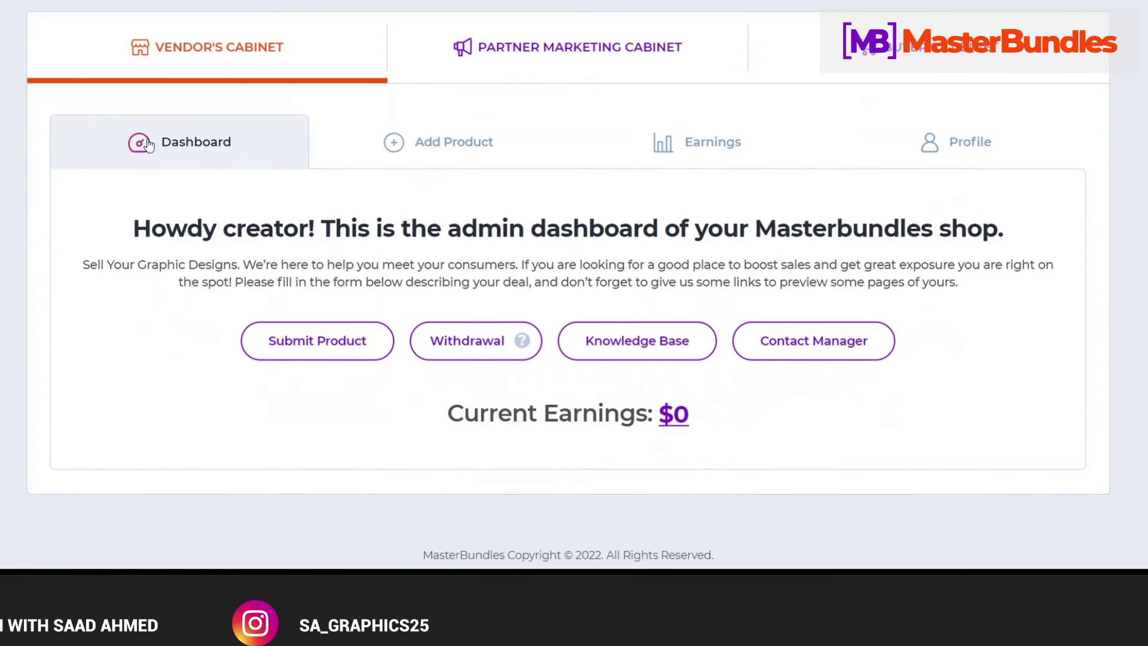
scroll(179, 149, up, 2)
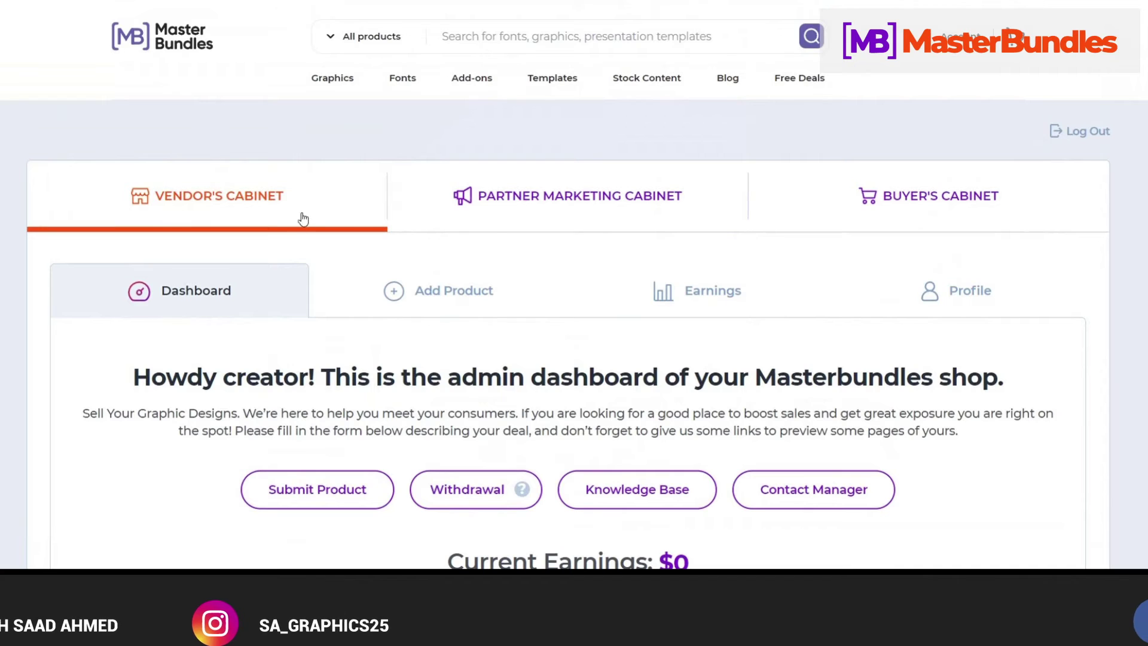
scroll(153, 233, down, 1)
scroll(149, 252, down, 2)
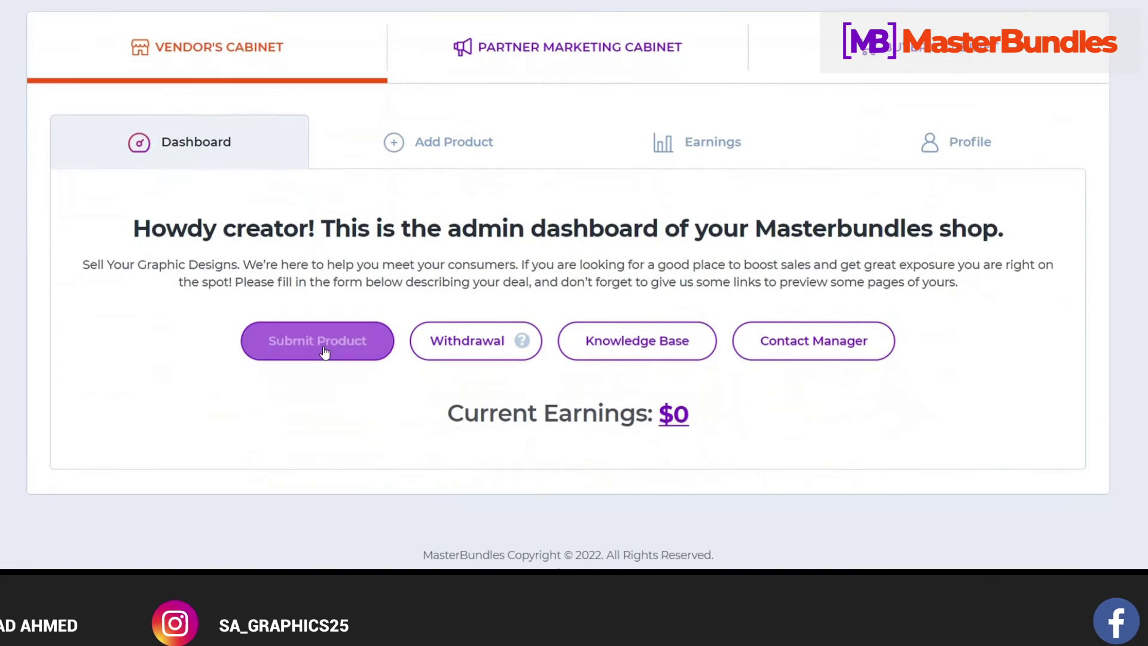
- Open the Submit Product form and scroll through its fields
click(323, 352)
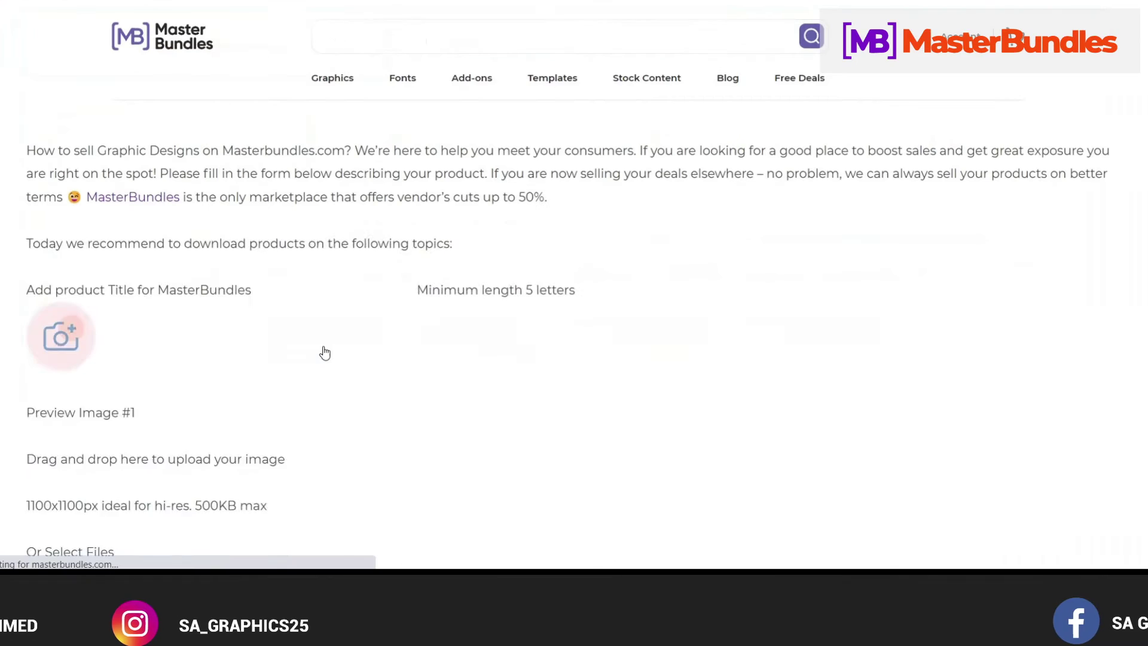
scroll(335, 335, down, 1)
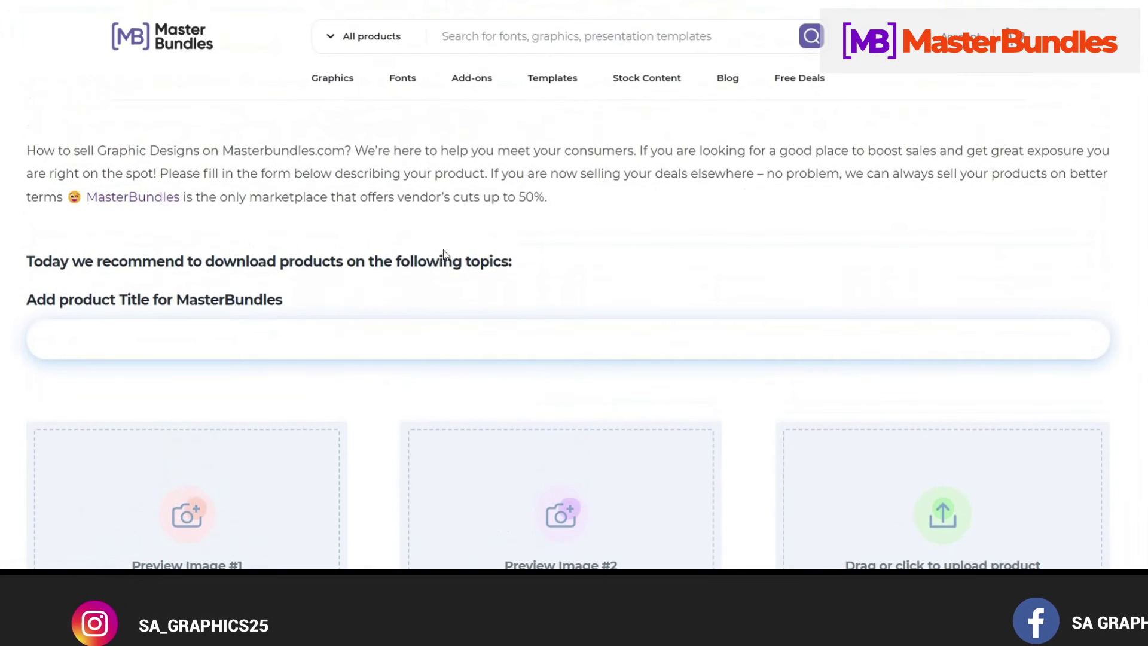
scroll(443, 249, down, 2)
scroll(444, 250, down, 6)
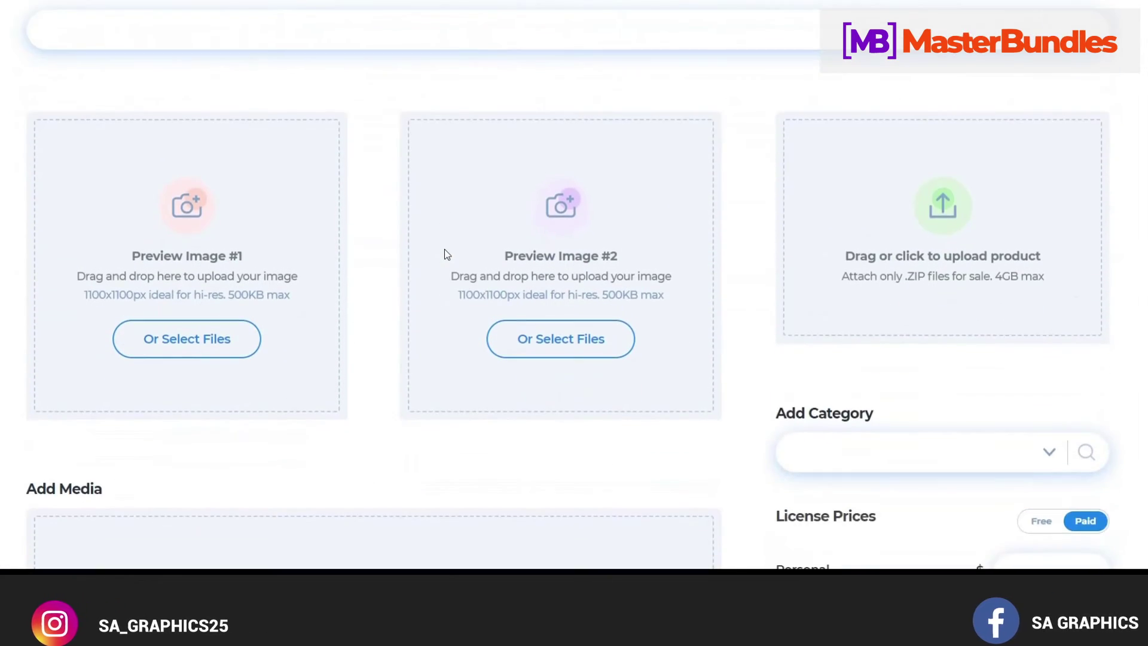
scroll(444, 251, down, 2)
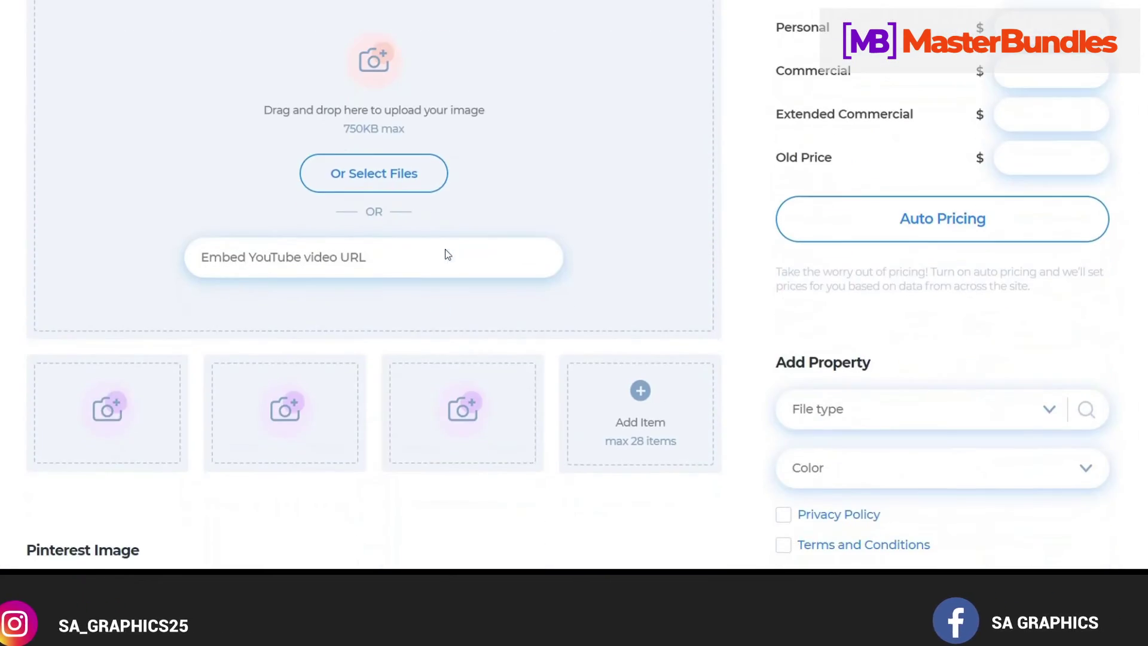
scroll(449, 257, up, 9)
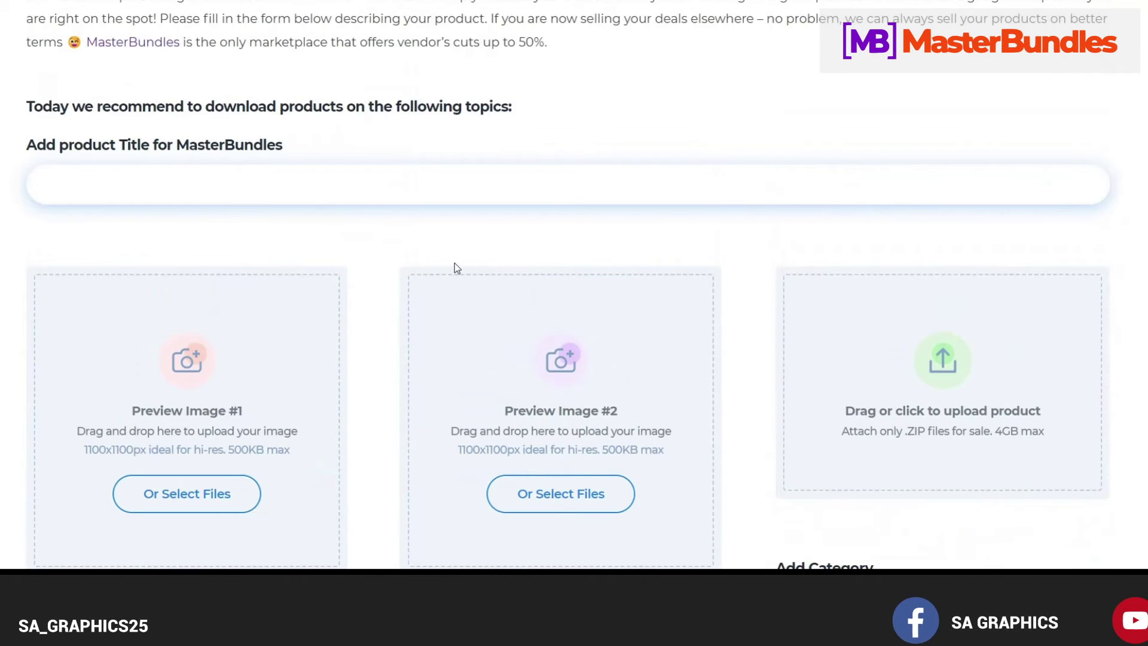
scroll(457, 267, up, 2)
scroll(451, 261, down, 2)
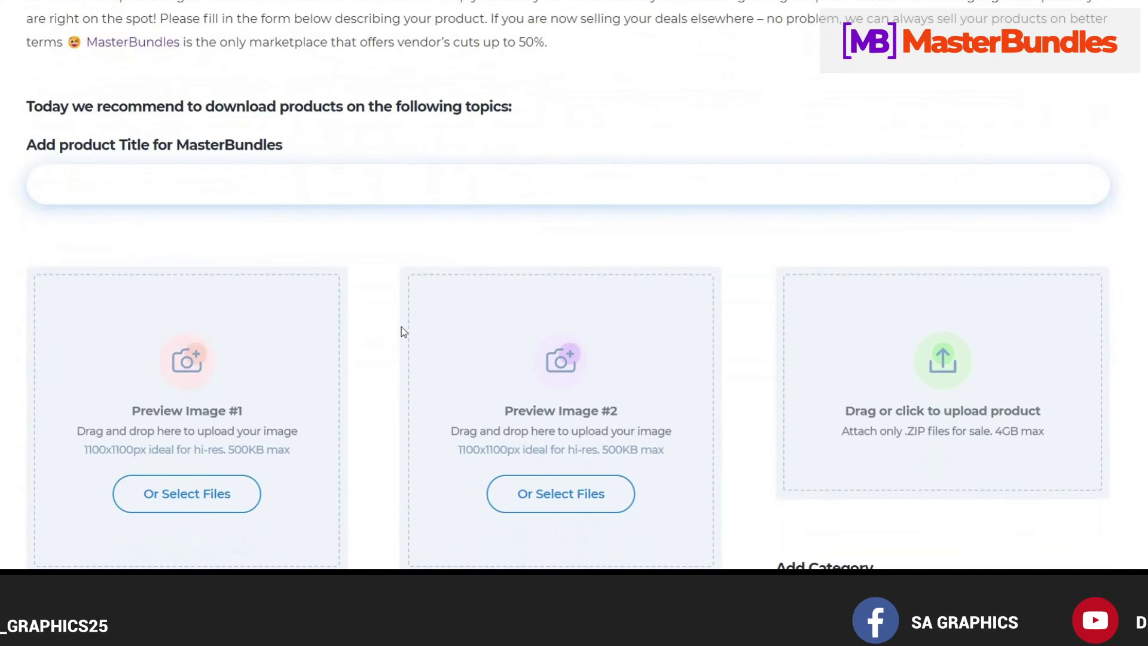
scroll(401, 328, down, 2)
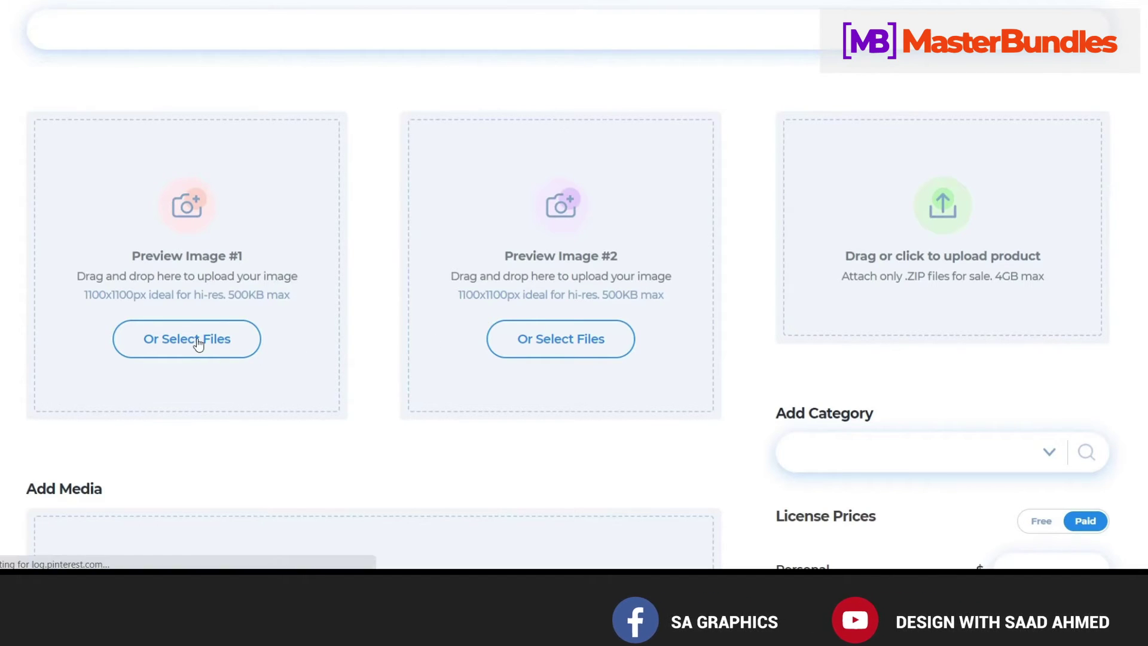
- Upload the business card mockup image as Preview Image #1
click(201, 341)
double_click(192, 64)
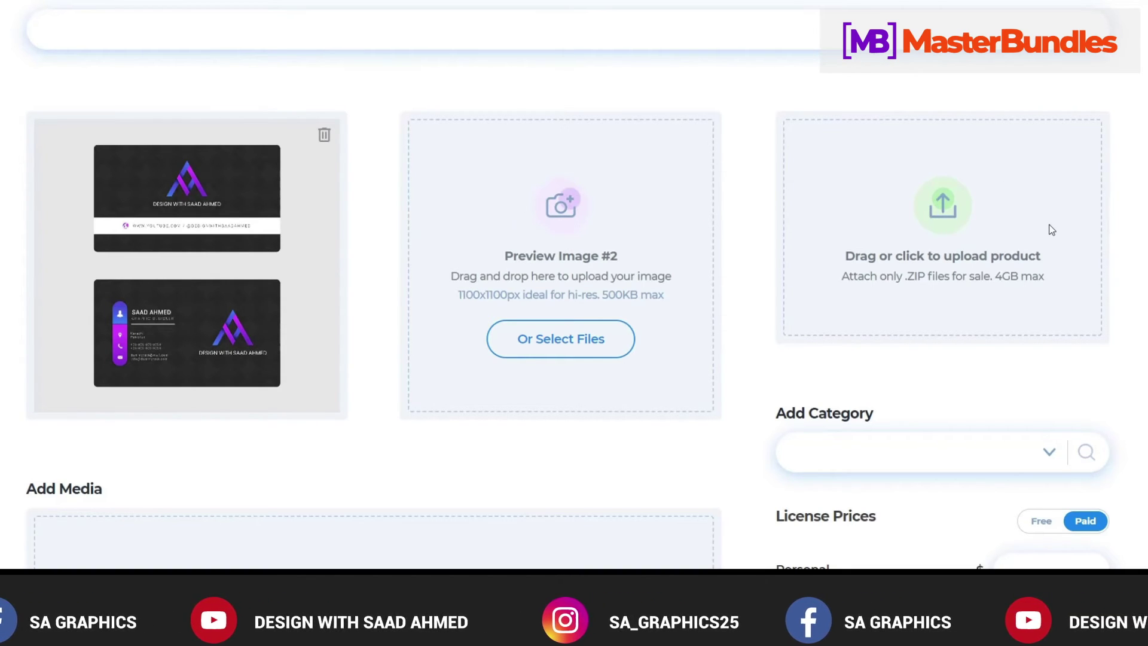
scroll(1052, 230, down, 5)
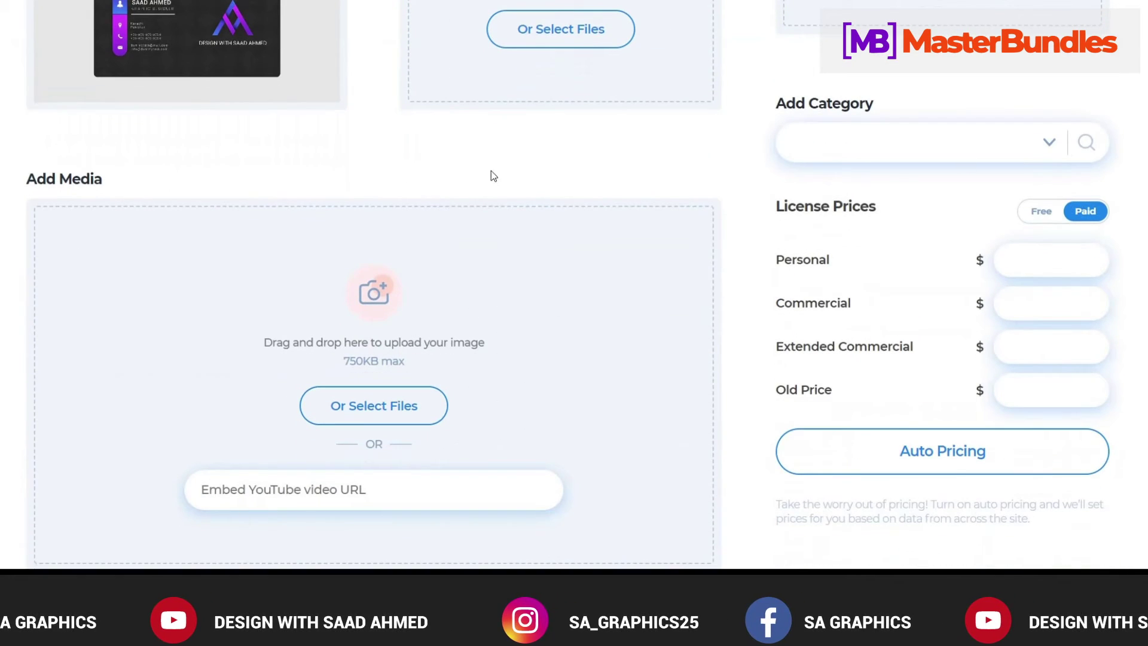
- Browse the product categories, expanding Graphics, then close the category list
click(1048, 144)
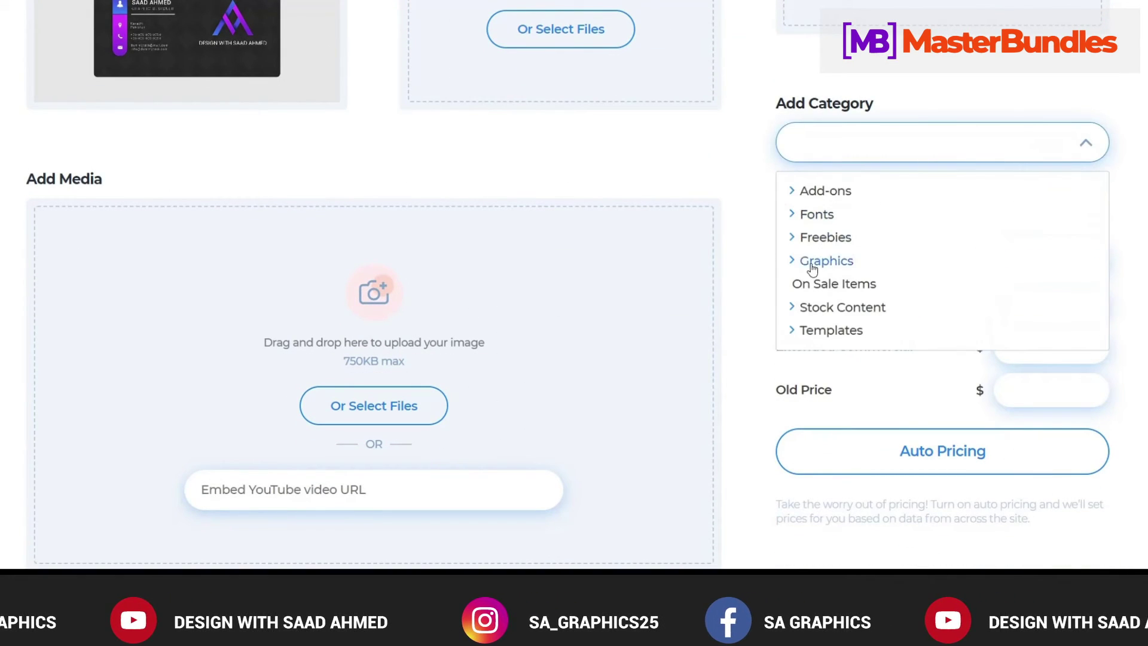
click(791, 263)
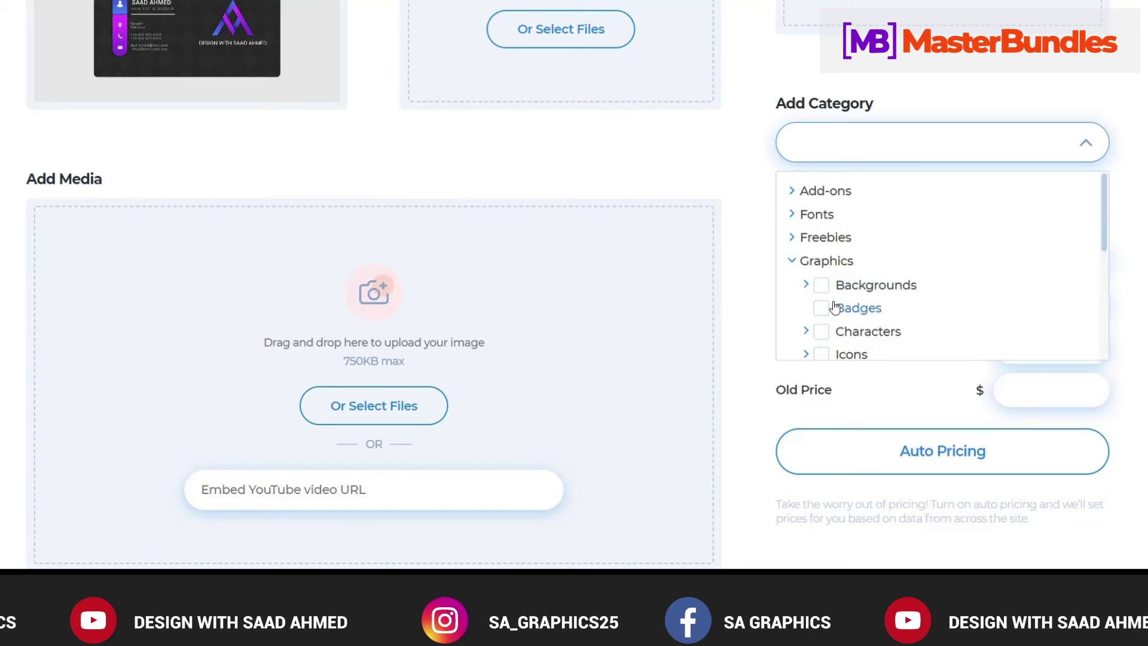
scroll(836, 307, down, 3)
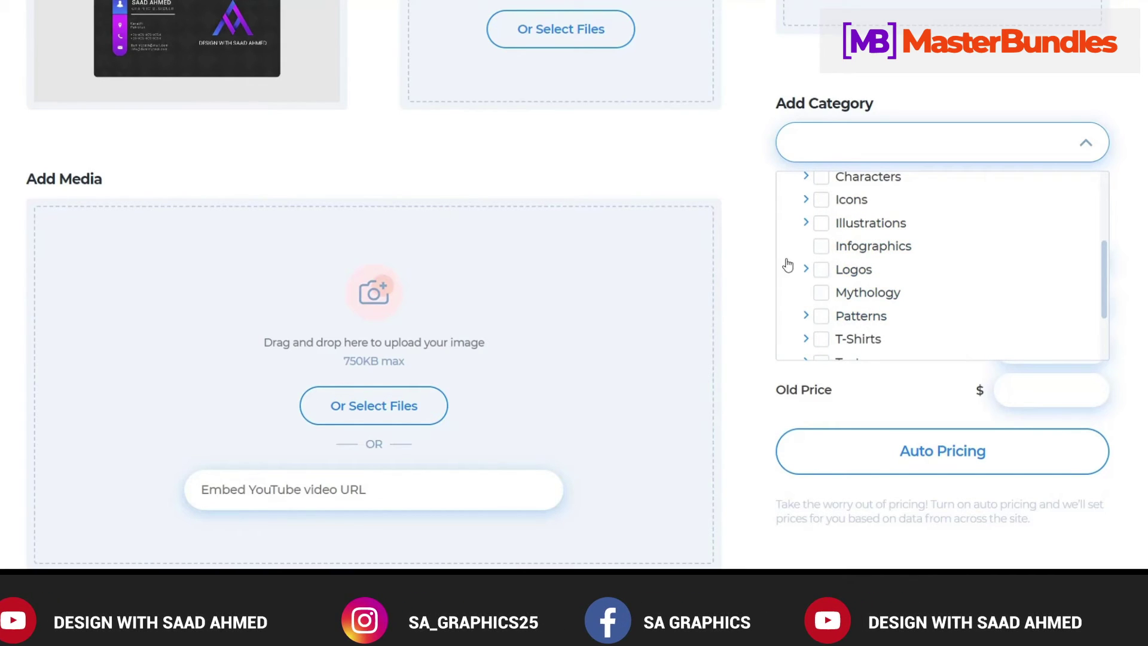
click(753, 240)
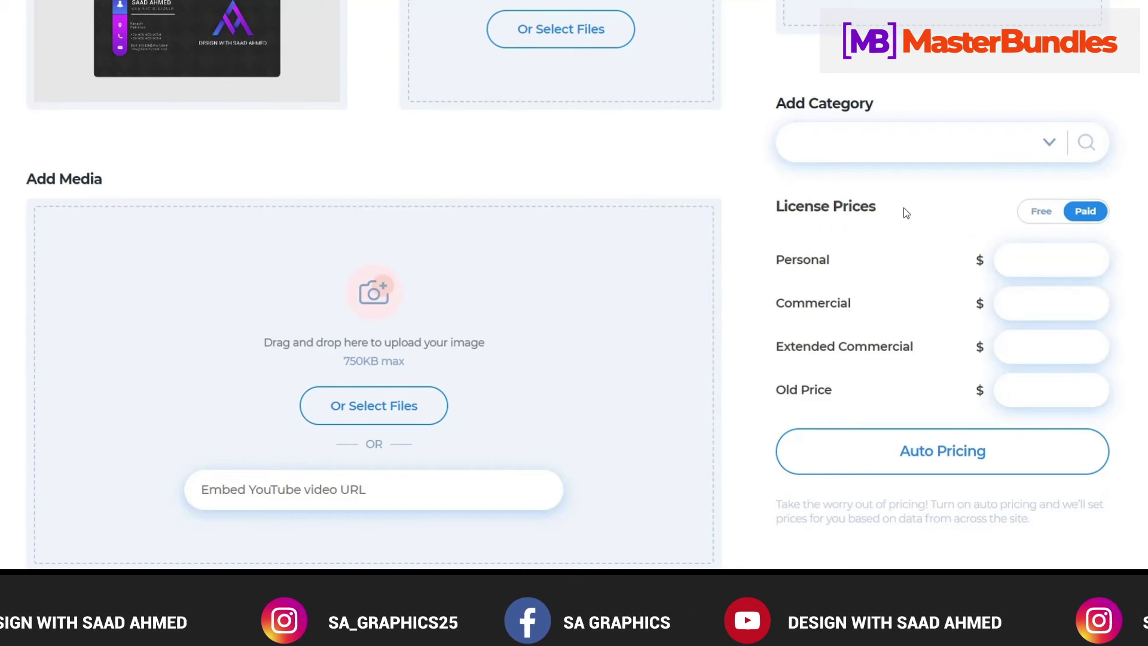
- Set the Commercial and Extended Commercial license prices to $3 each
click(836, 268)
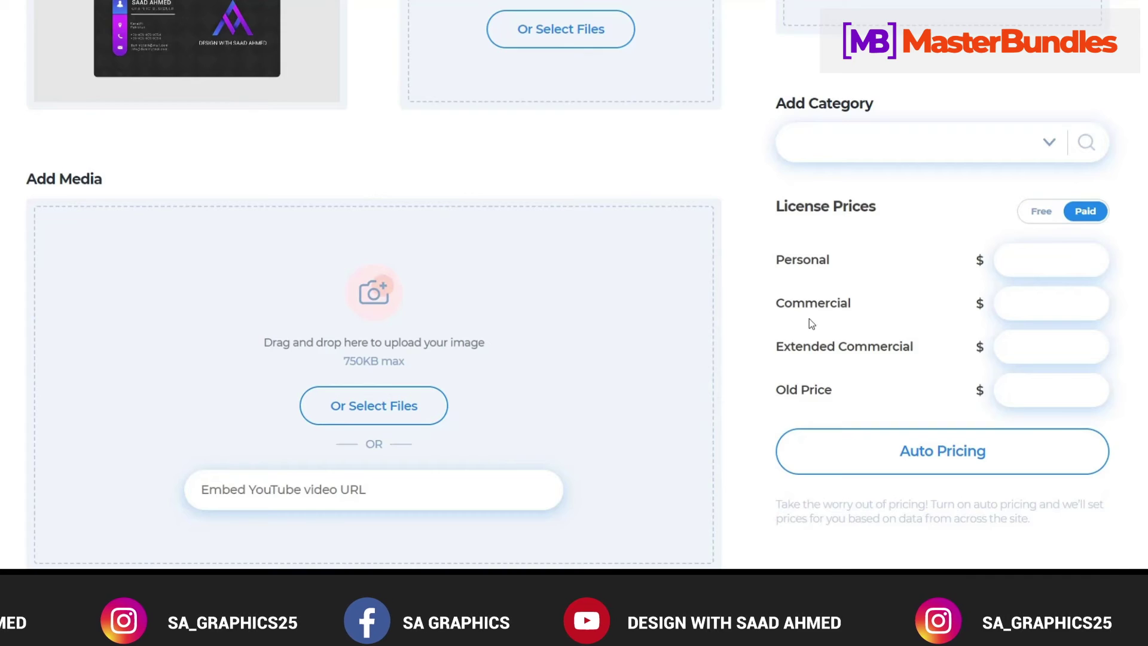
scroll(811, 320, down, 1)
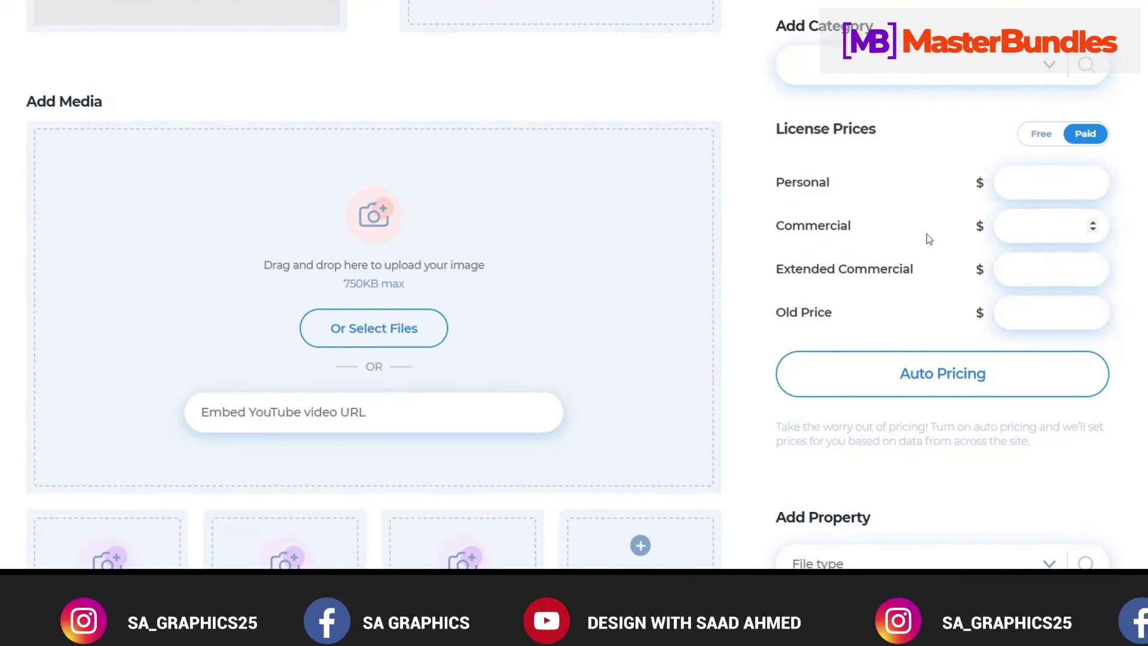
click(1091, 224)
click(1091, 224)
click(1091, 223)
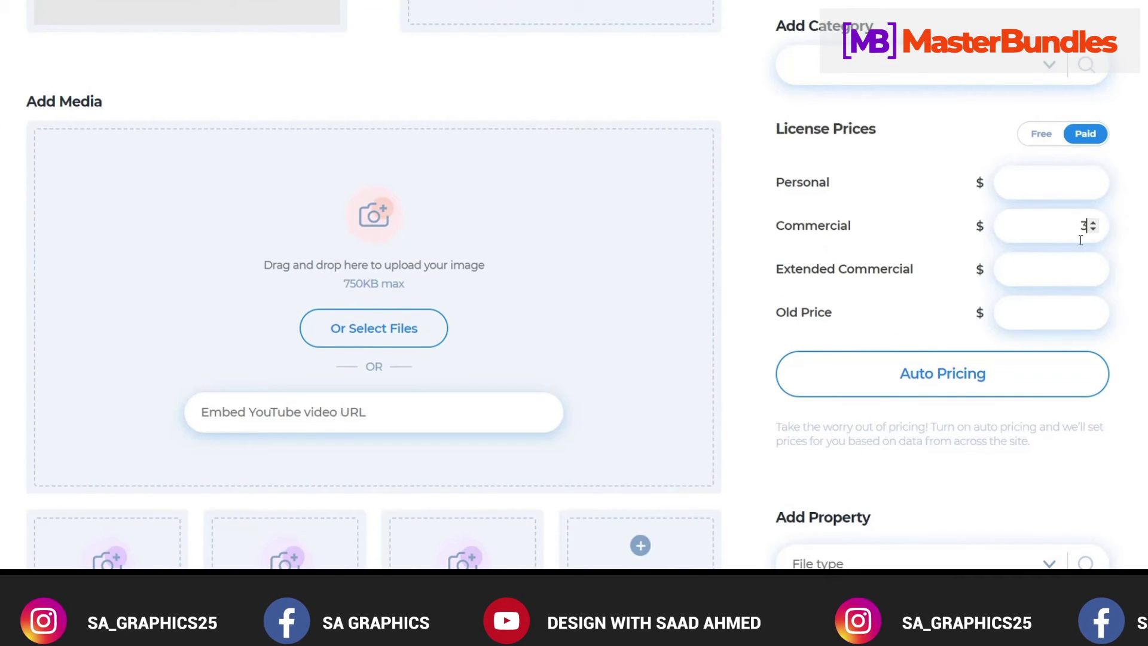
click(1090, 267)
click(1091, 266)
click(1091, 267)
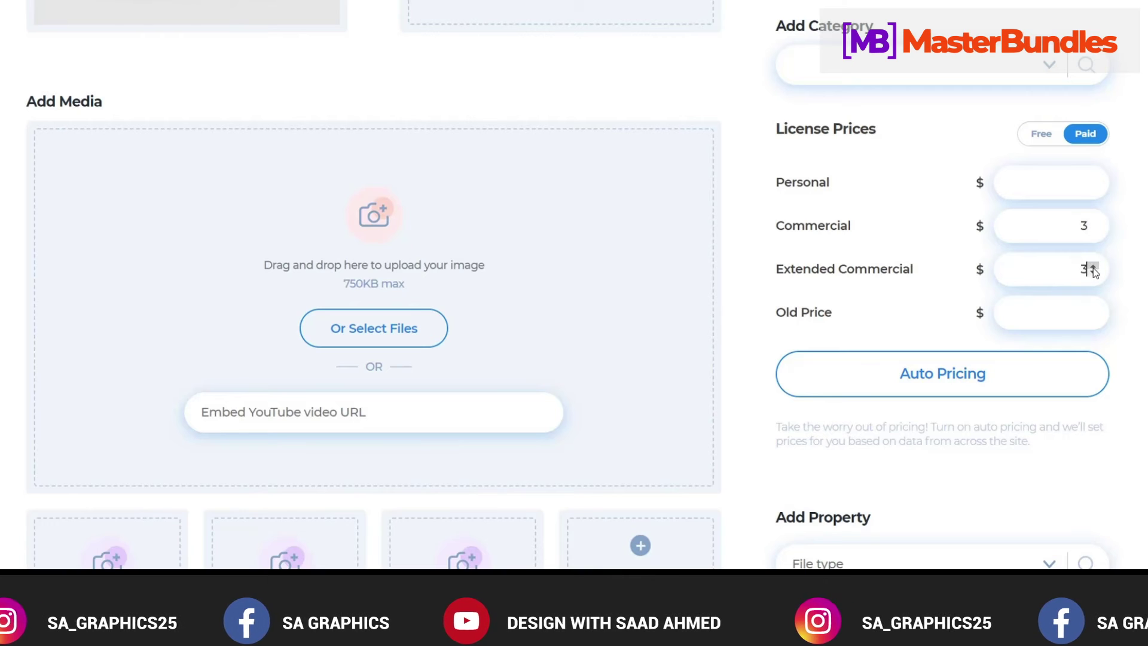
scroll(771, 298, down, 1)
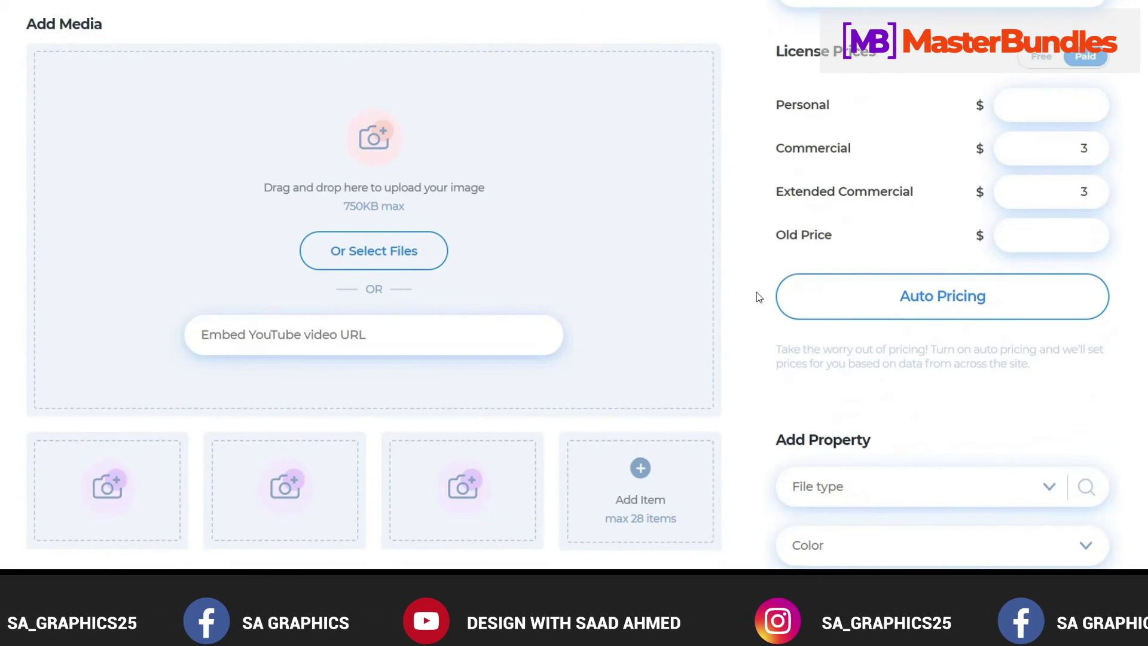
scroll(757, 295, up, 5)
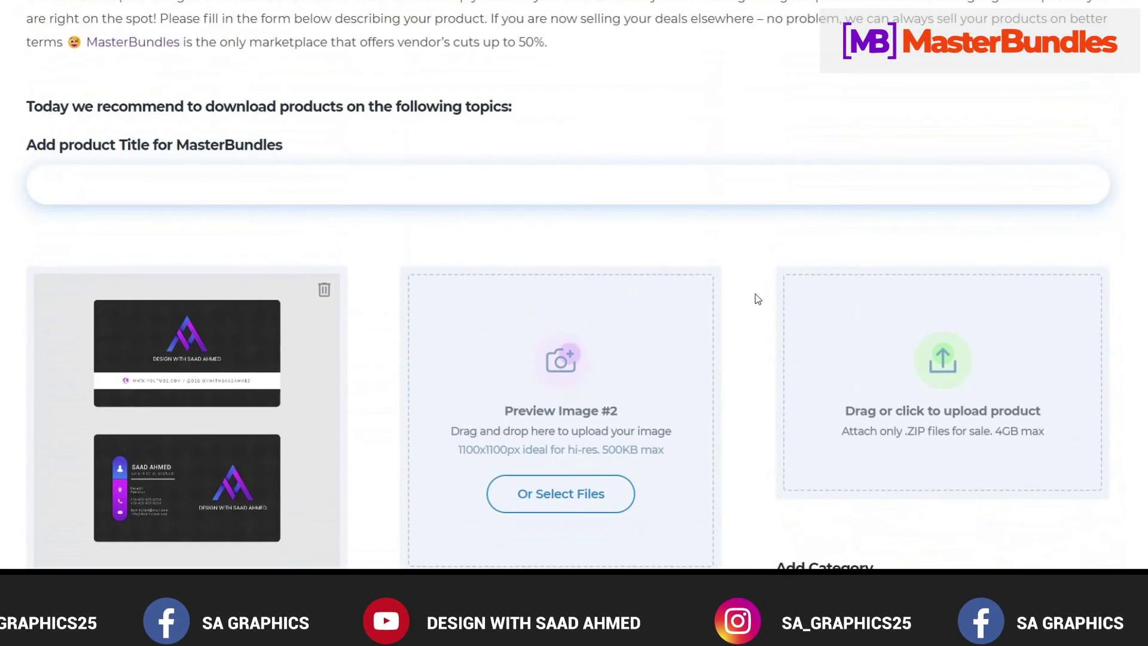
- Enter '03 Business Card Bundle - 15$' as the product title
scroll(756, 299, up, 1)
click(117, 259)
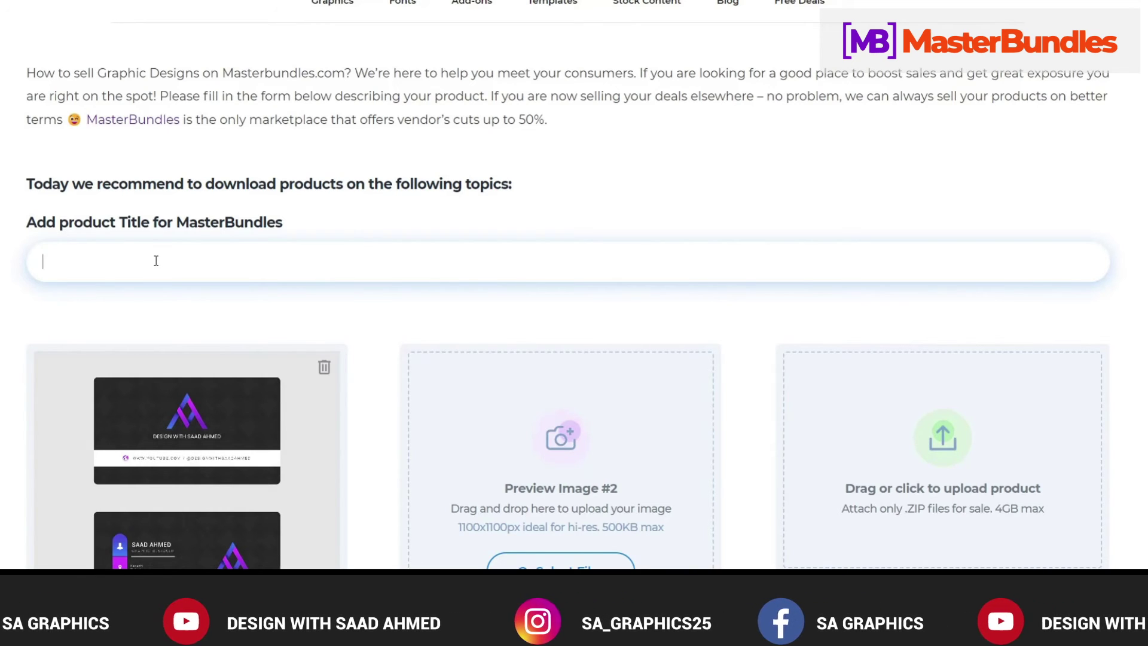
text(03)
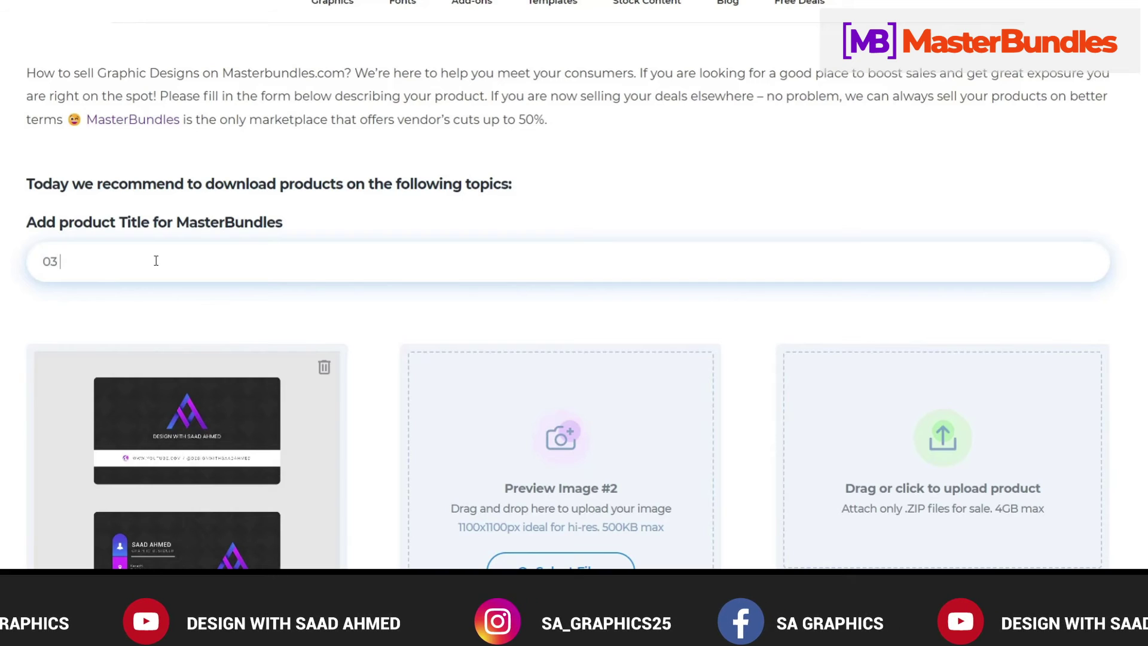
text( Busine)
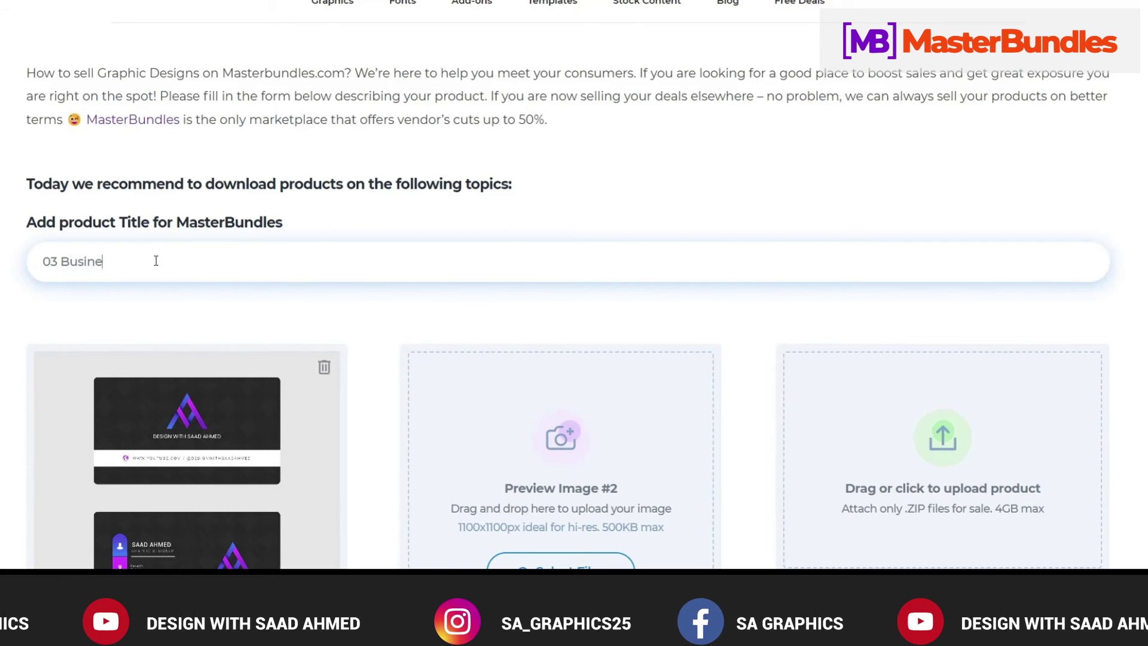
text(ss Card B)
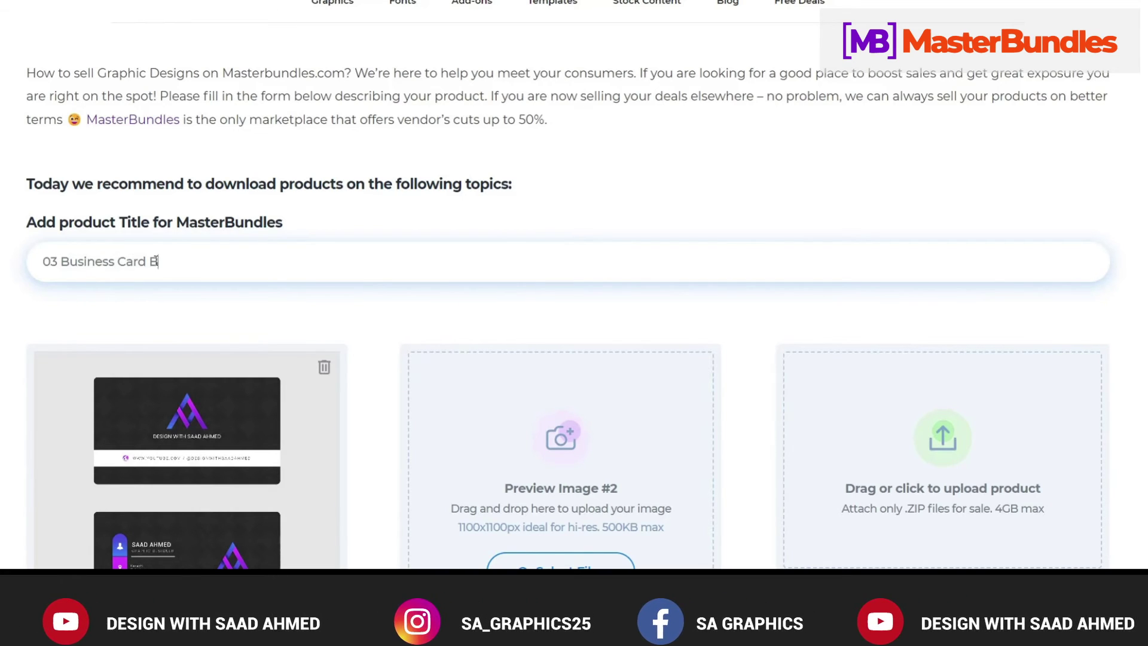
text(undle - 15$)
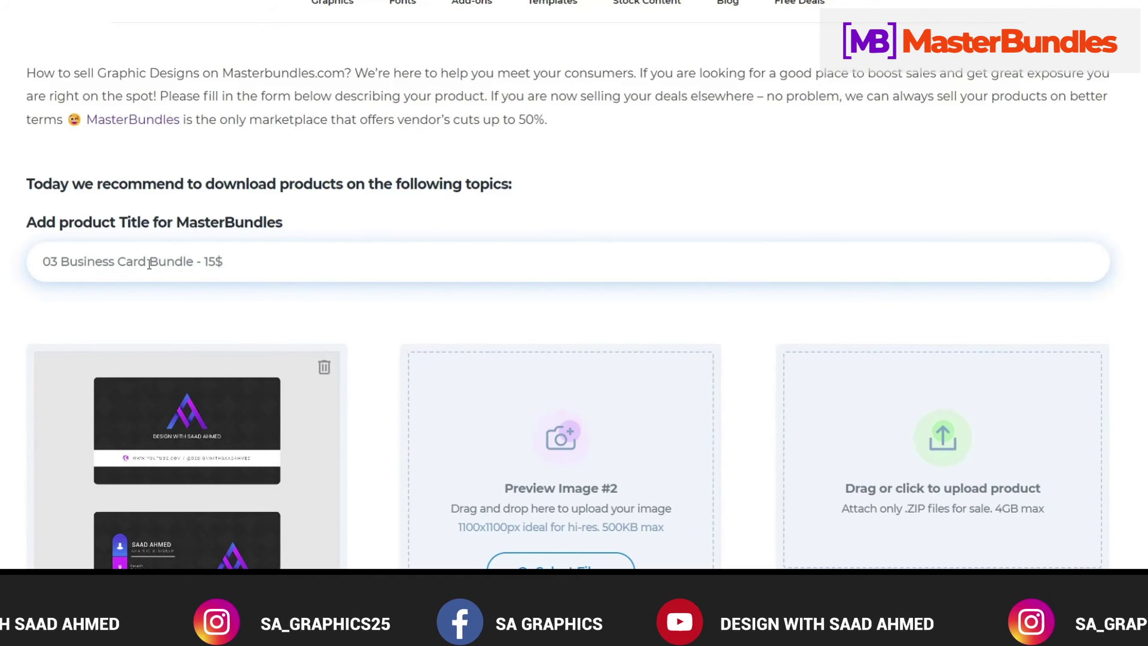
scroll(134, 263, down, 8)
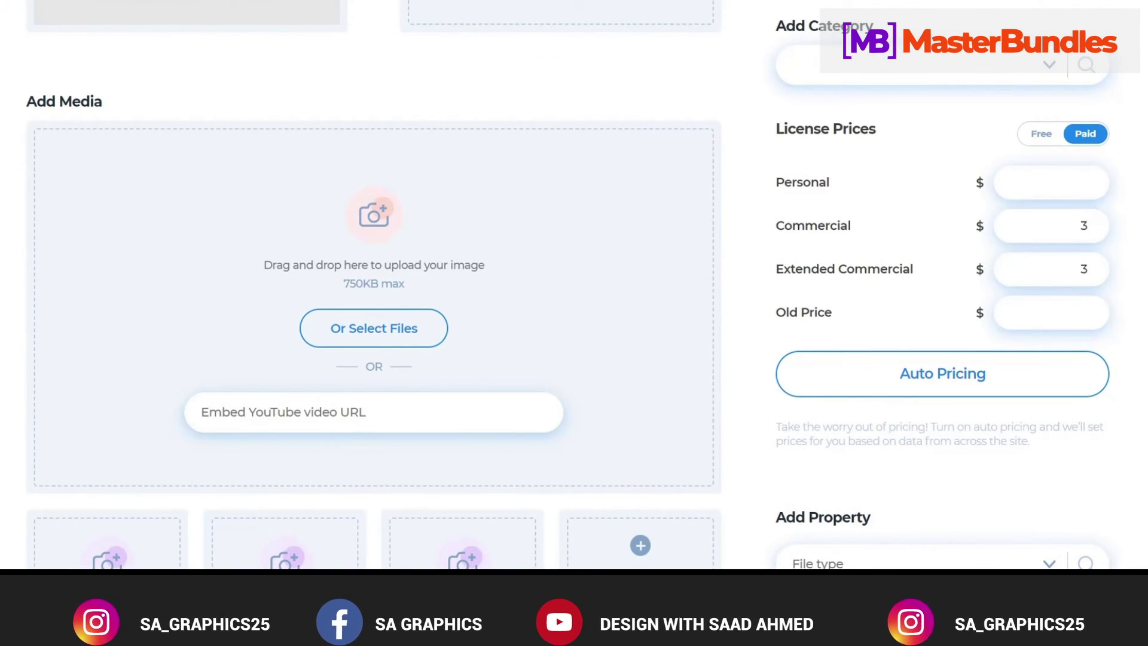
- Review the File type dropdown options and close it without selecting any
scroll(25, 285, down, 3)
scroll(24, 287, down, 4)
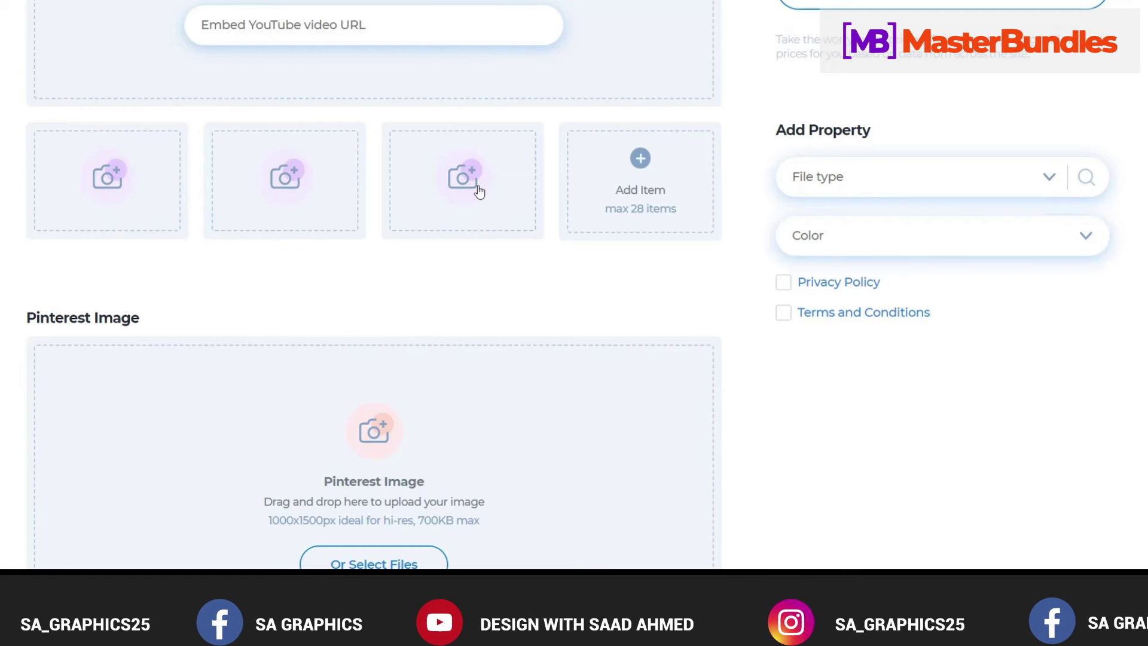
scroll(479, 190, down, 6)
scroll(464, 200, up, 3)
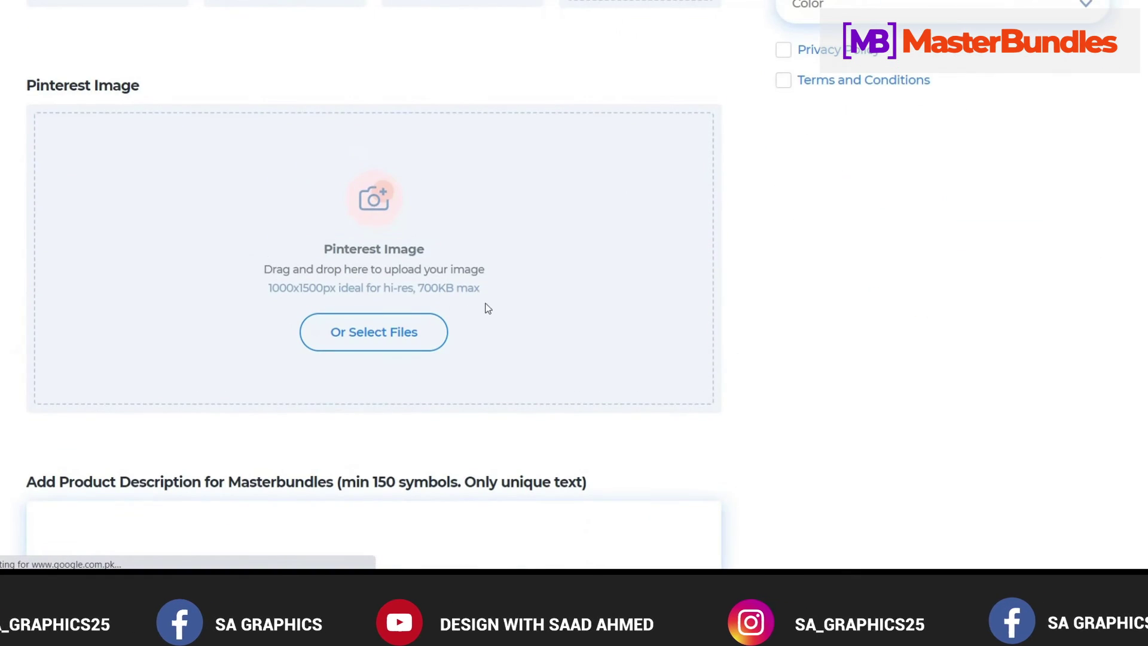
scroll(772, 323, up, 3)
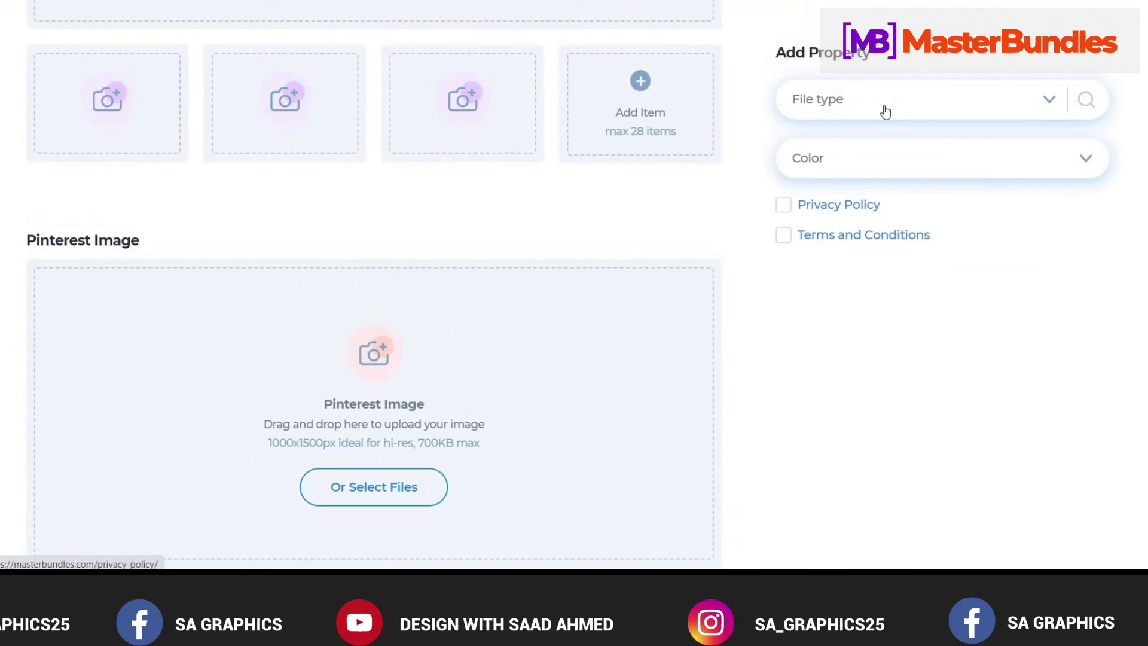
scroll(927, 203, up, 3)
click(1048, 263)
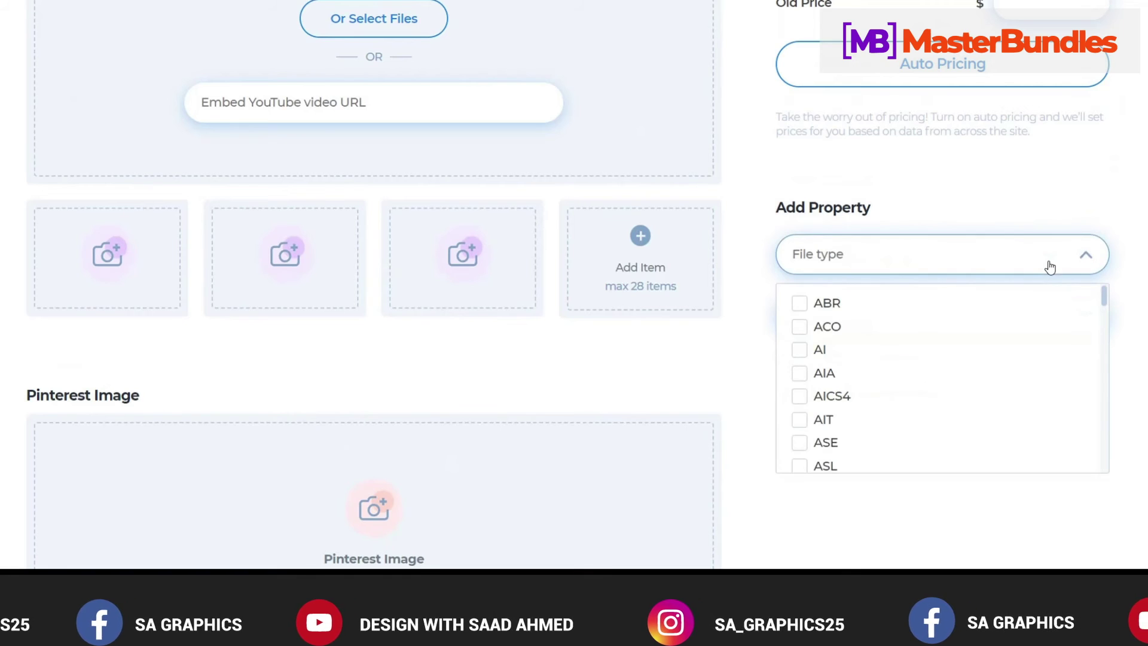
scroll(979, 285, down, 1)
scroll(925, 308, down, 5)
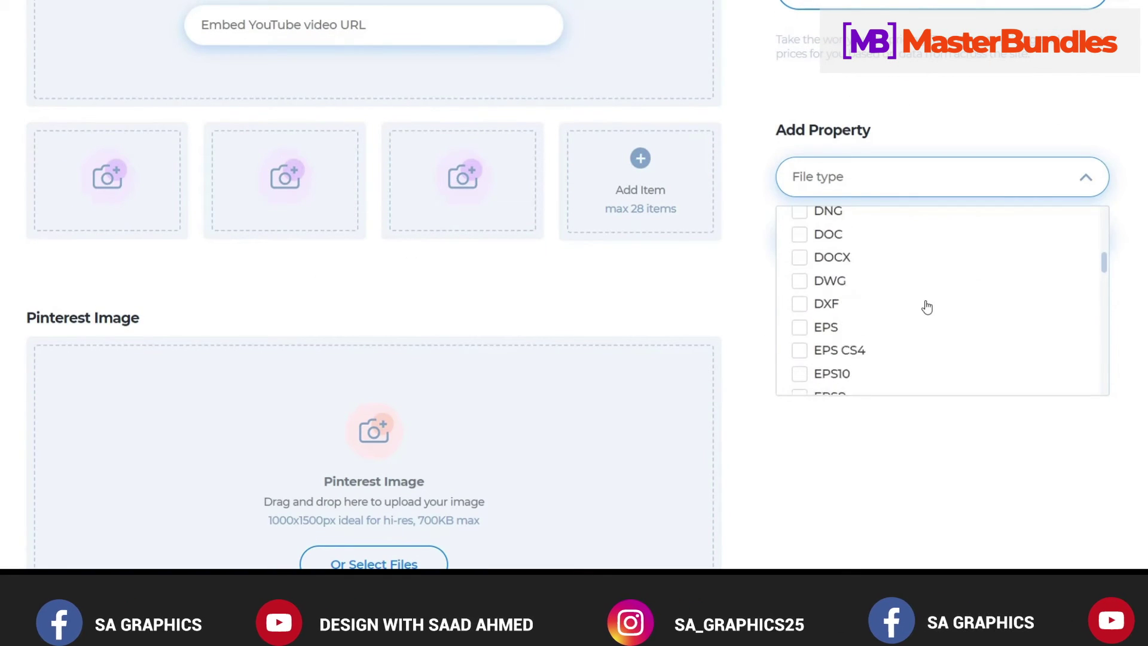
scroll(802, 317, up, 1)
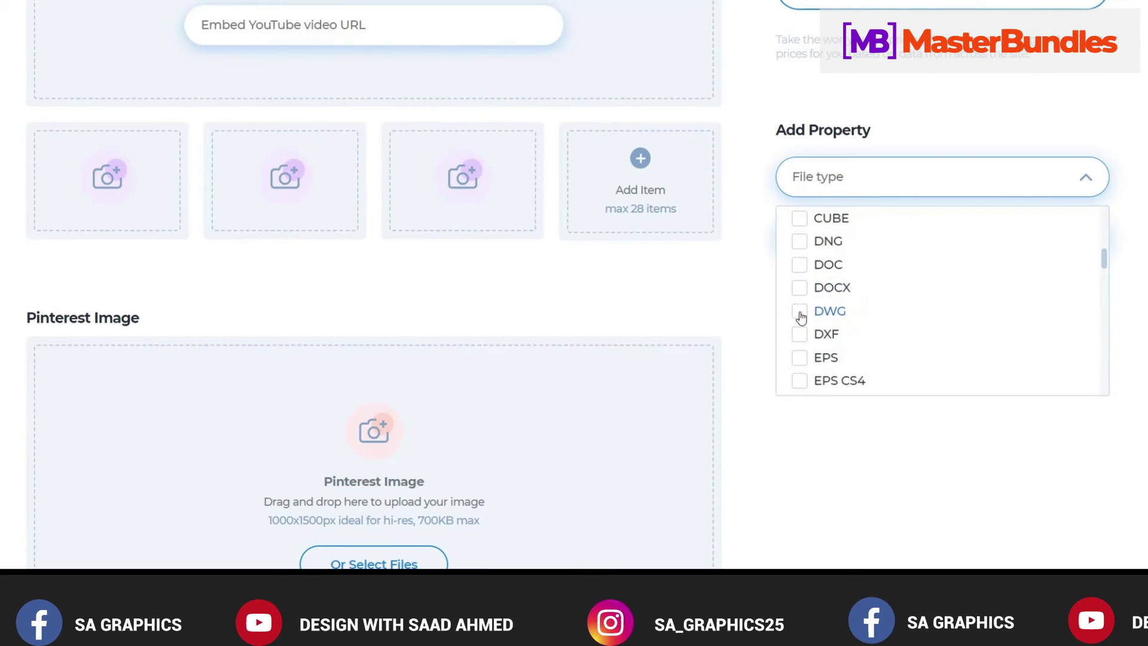
click(839, 429)
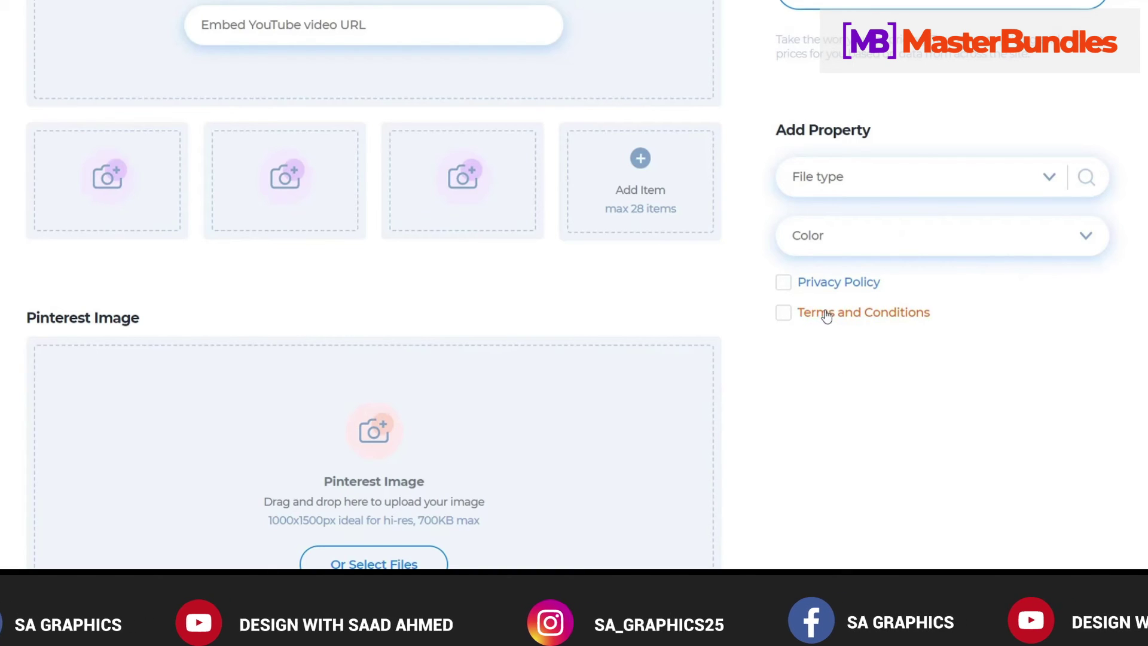
- Tick the Terms and Conditions and Privacy Policy checkboxes
click(783, 312)
click(784, 282)
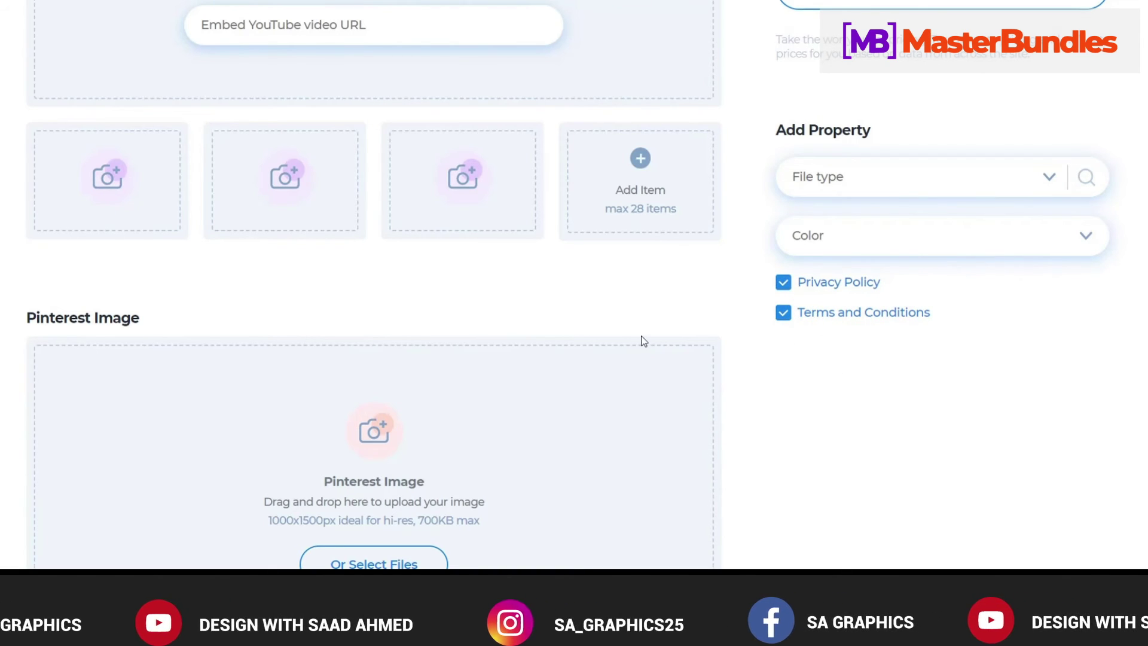
scroll(641, 336, down, 4)
scroll(120, 285, down, 6)
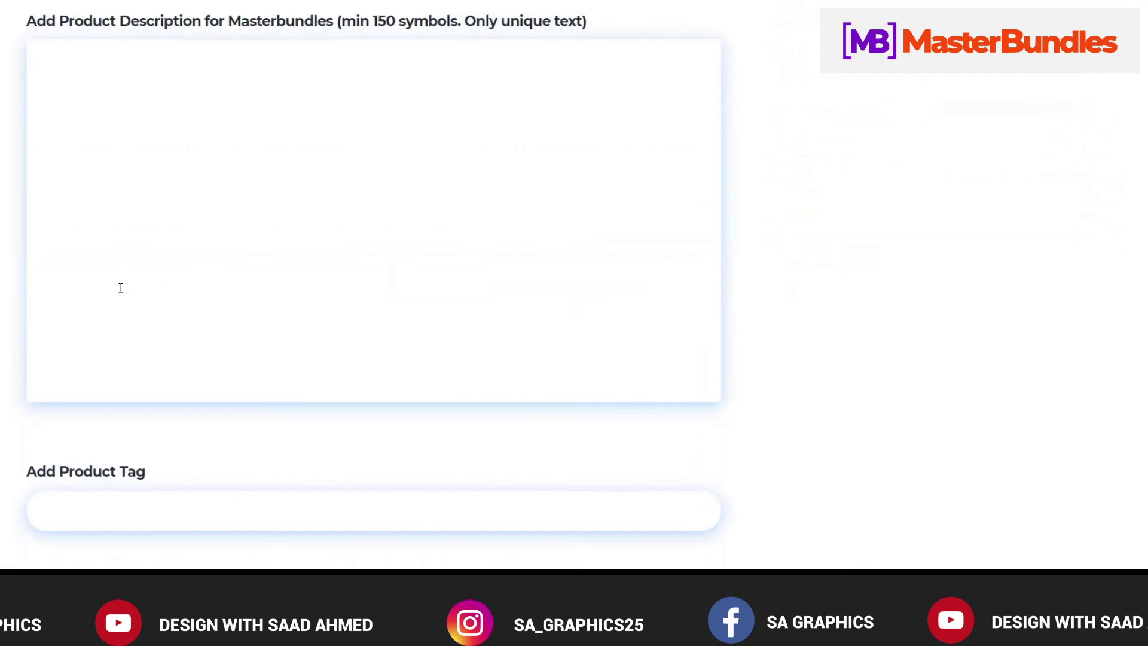
scroll(233, 250, up, 6)
scroll(390, 282, down, 2)
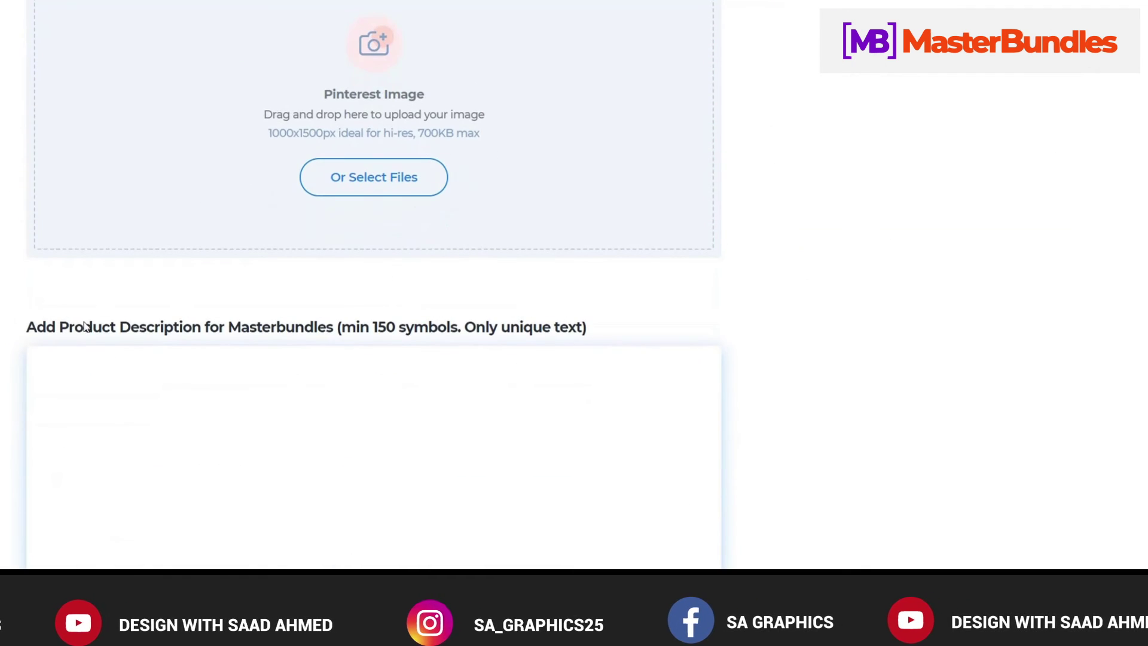
drag(28, 328, 340, 334)
click(326, 367)
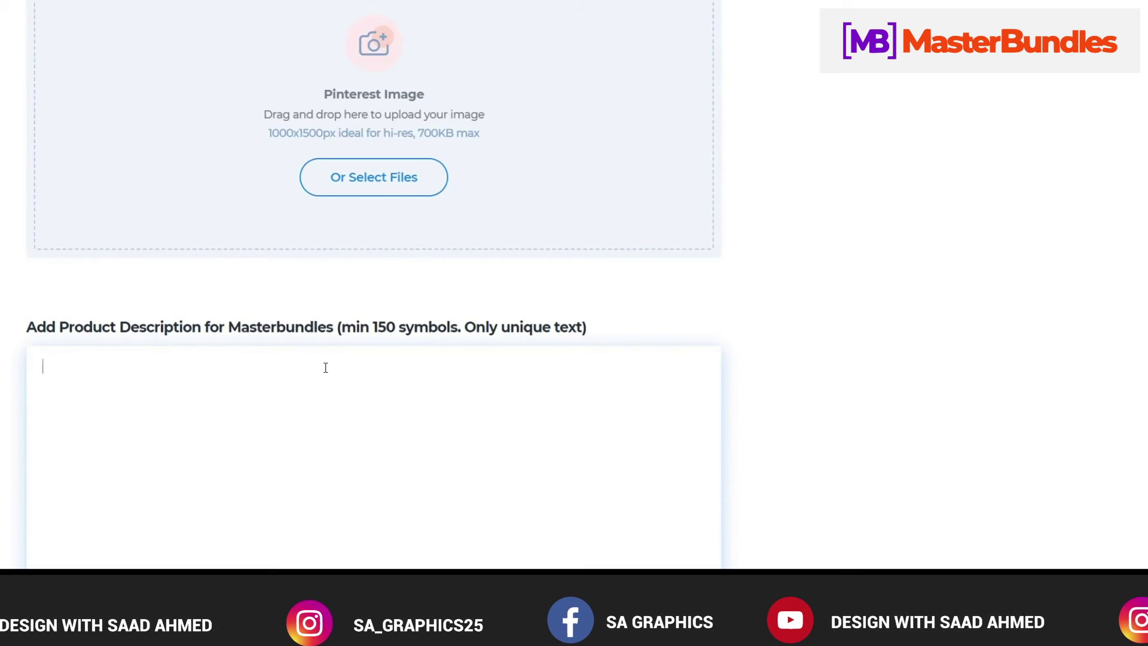
scroll(322, 367, down, 3)
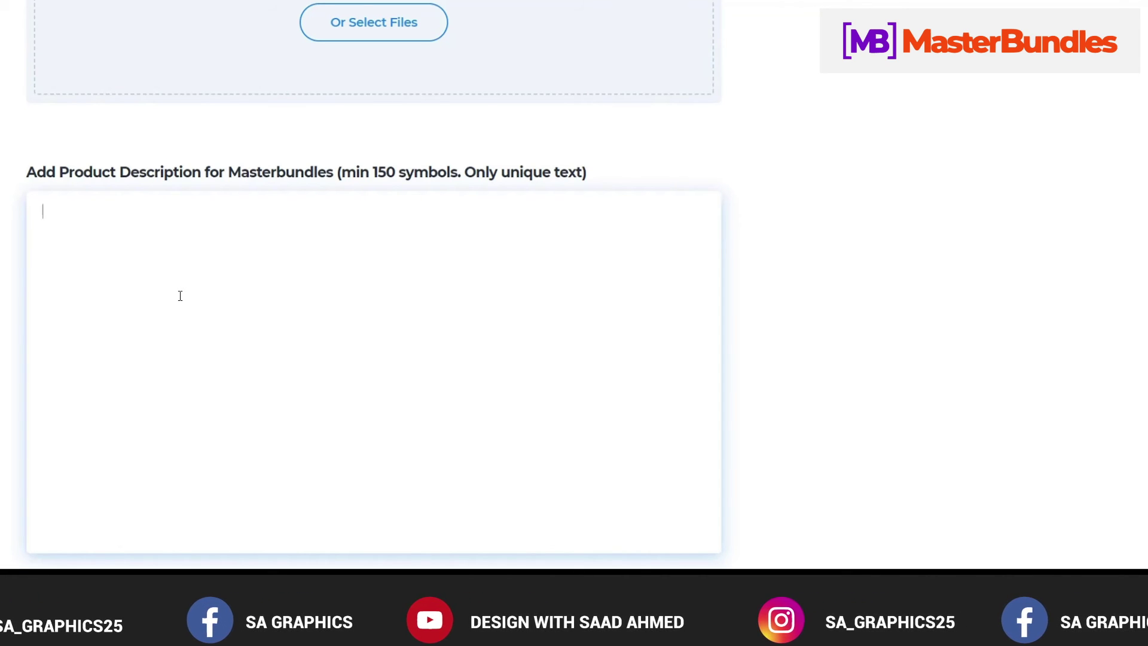
scroll(180, 297, down, 1)
scroll(199, 295, down, 2)
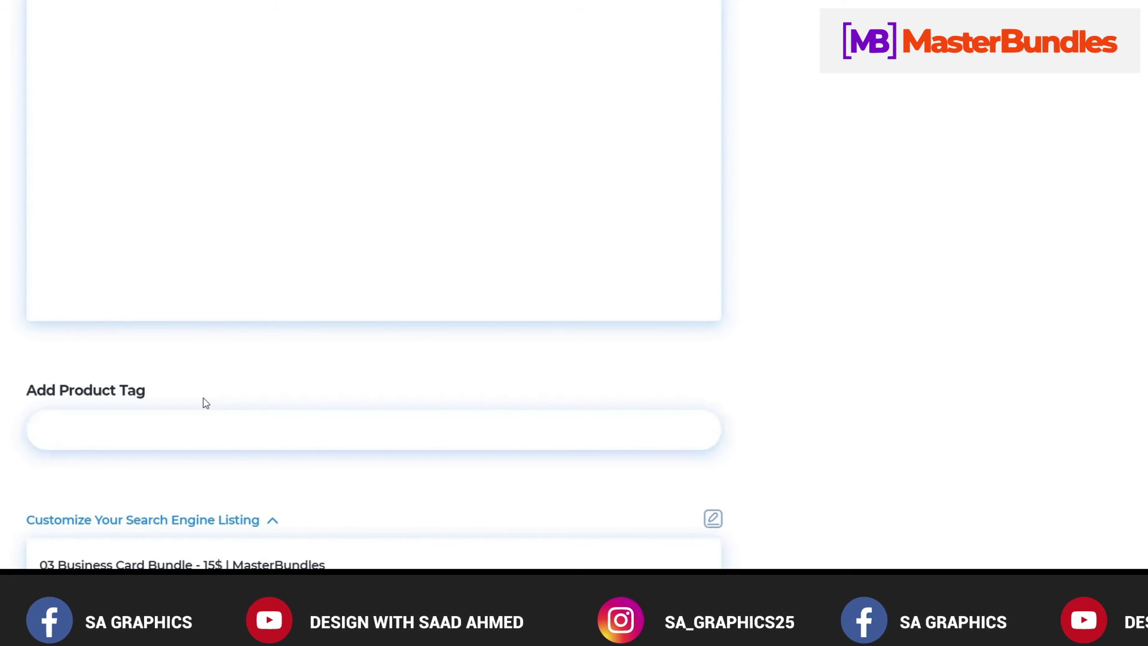
click(95, 438)
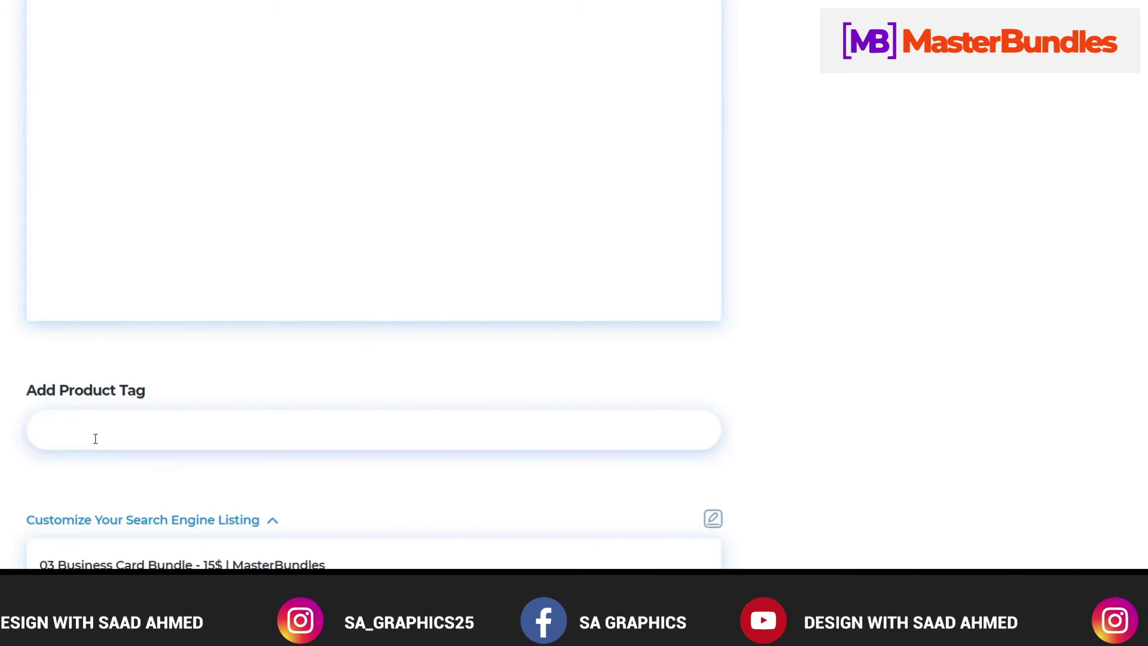
scroll(139, 404, down, 1)
scroll(144, 345, down, 2)
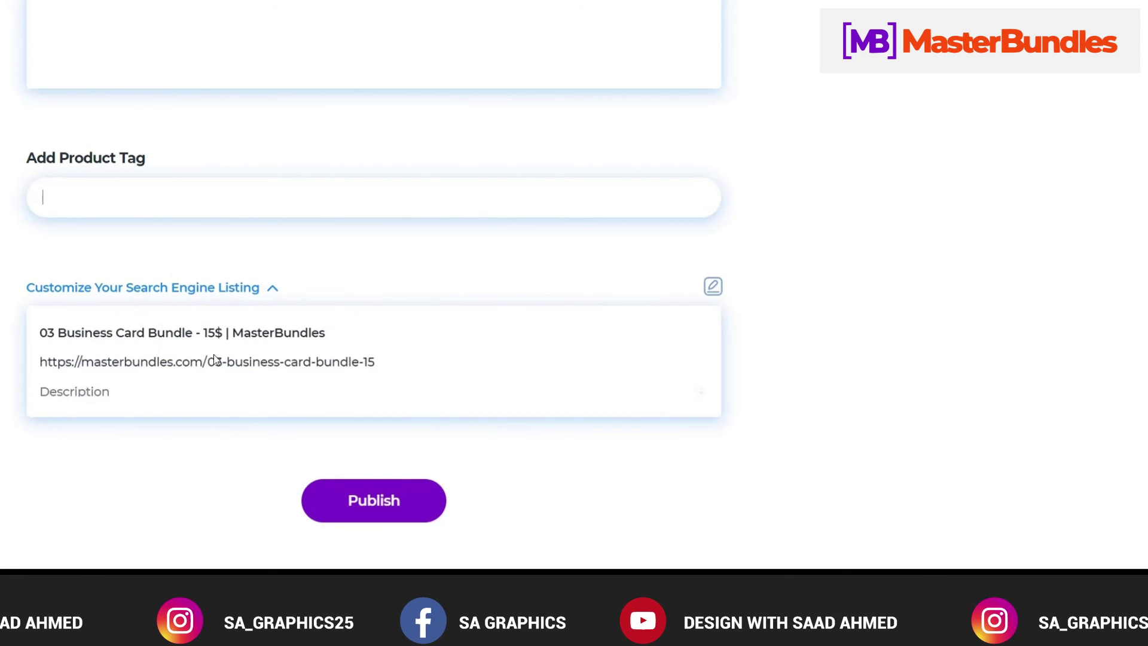
click(713, 288)
- Replace the search listing URL slug with 'businesscard19' and save it
click(416, 407)
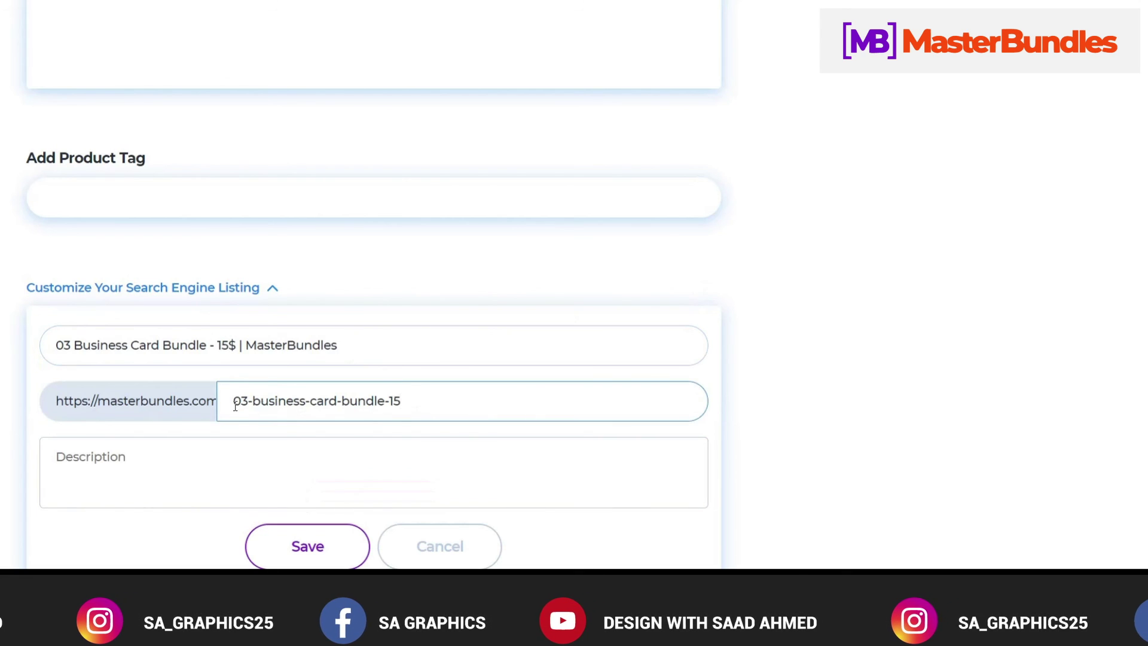
drag(235, 407, 381, 392)
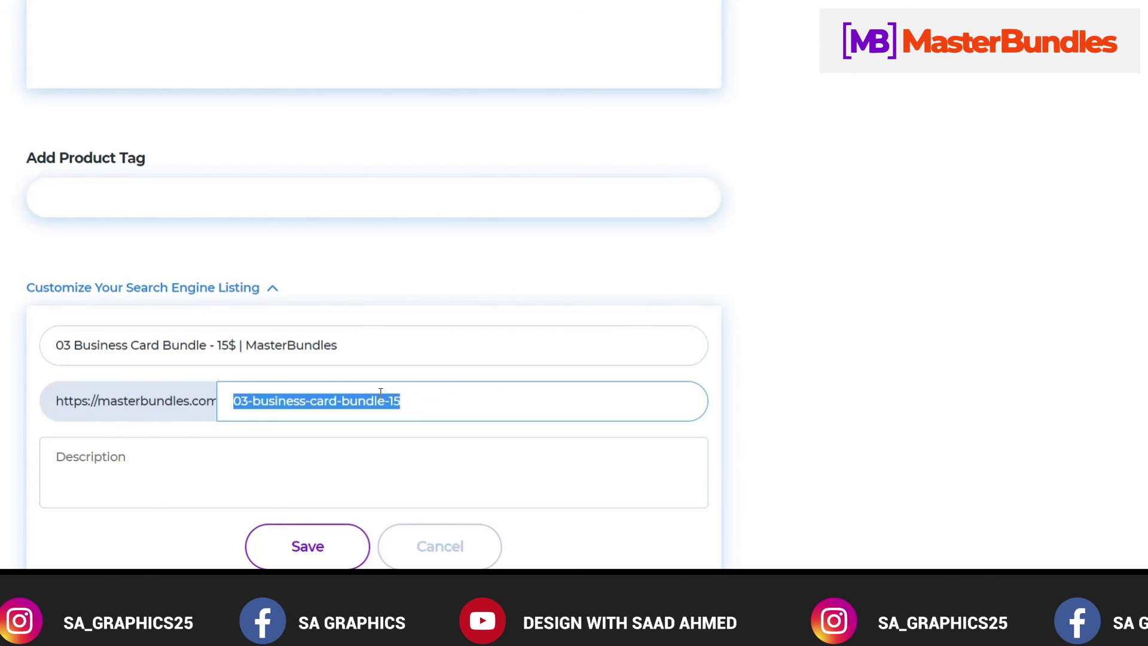
text(businessc)
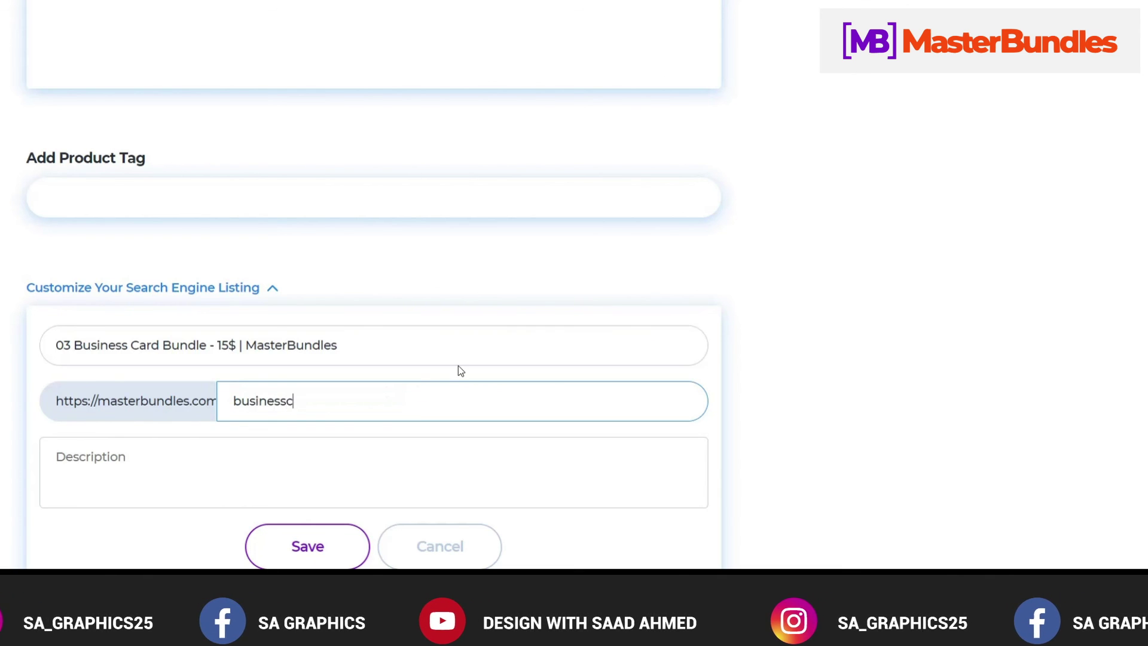
text(ard19)
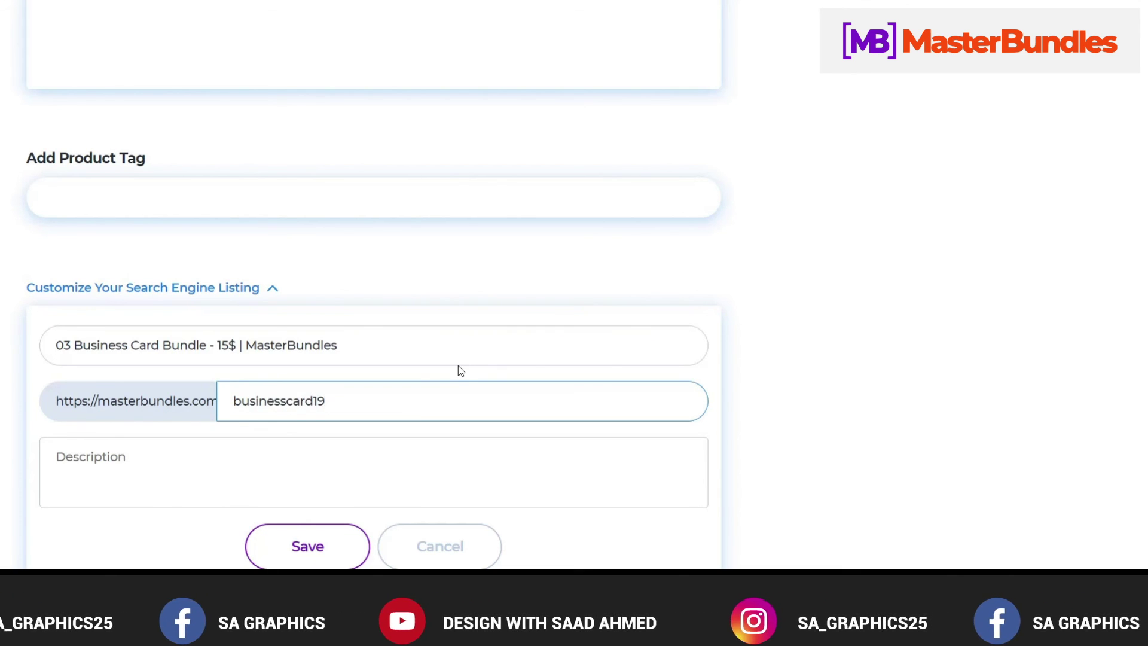
scroll(460, 369, down, 3)
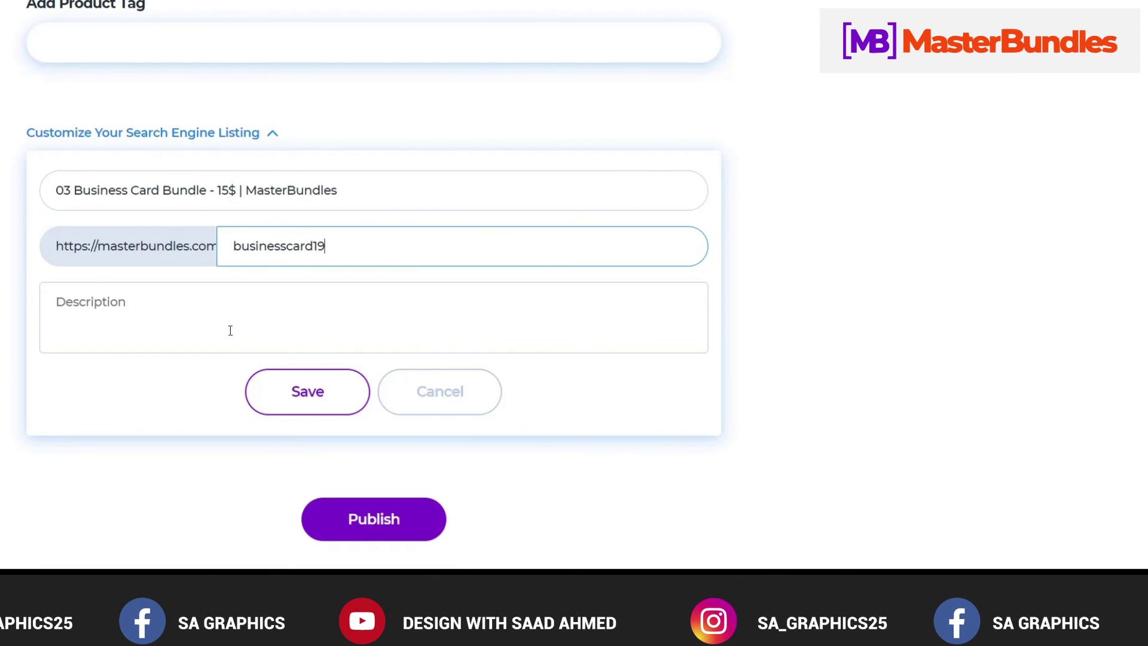
click(283, 394)
scroll(444, 420, up, 2)
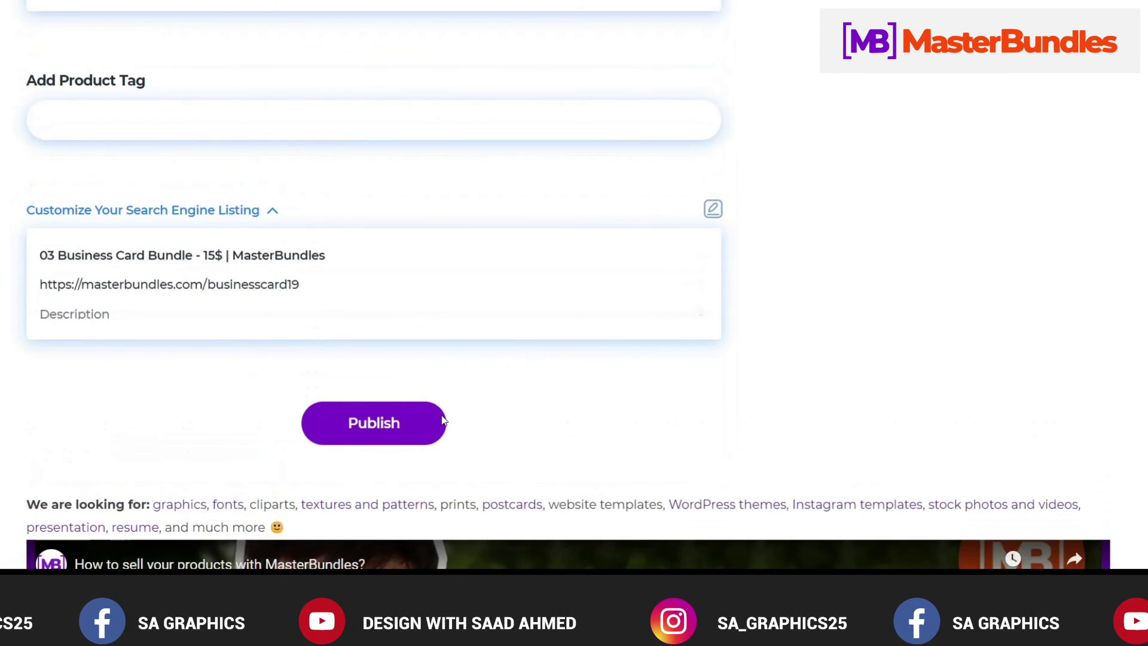
scroll(440, 422, up, 2)
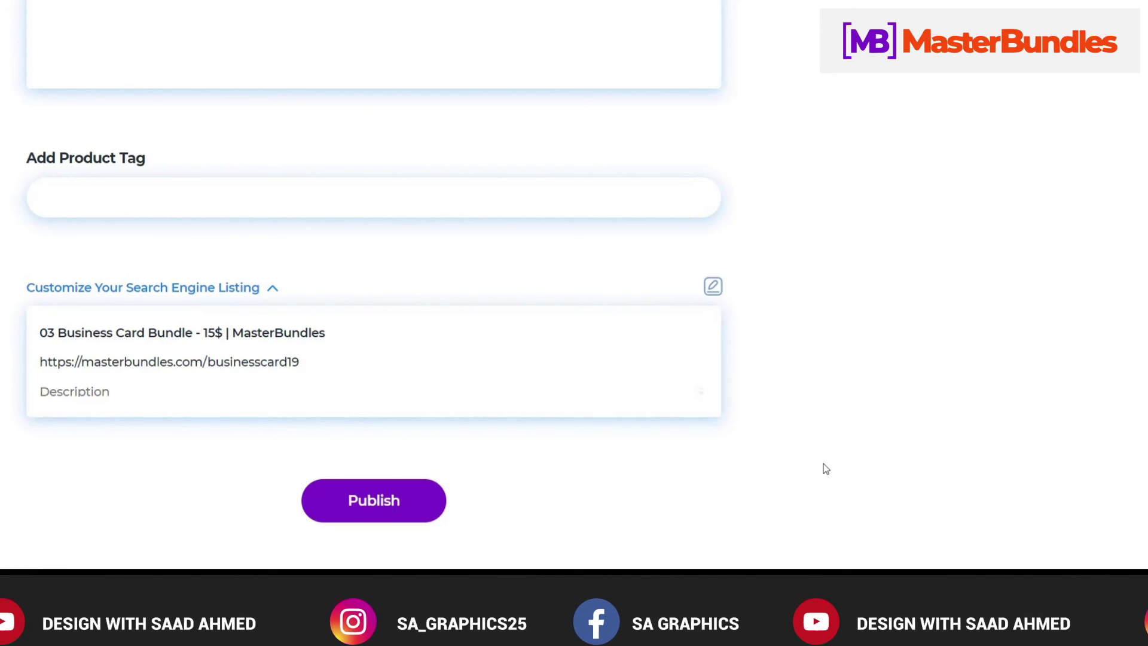
scroll(824, 469, up, 2)
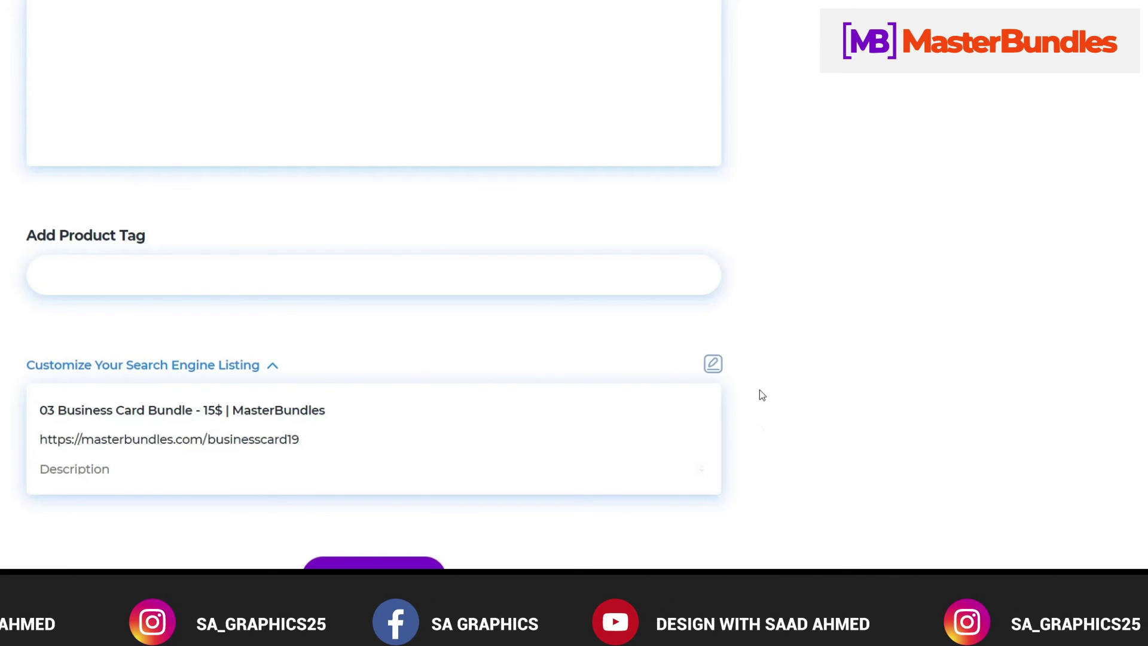
scroll(838, 356, up, 1)
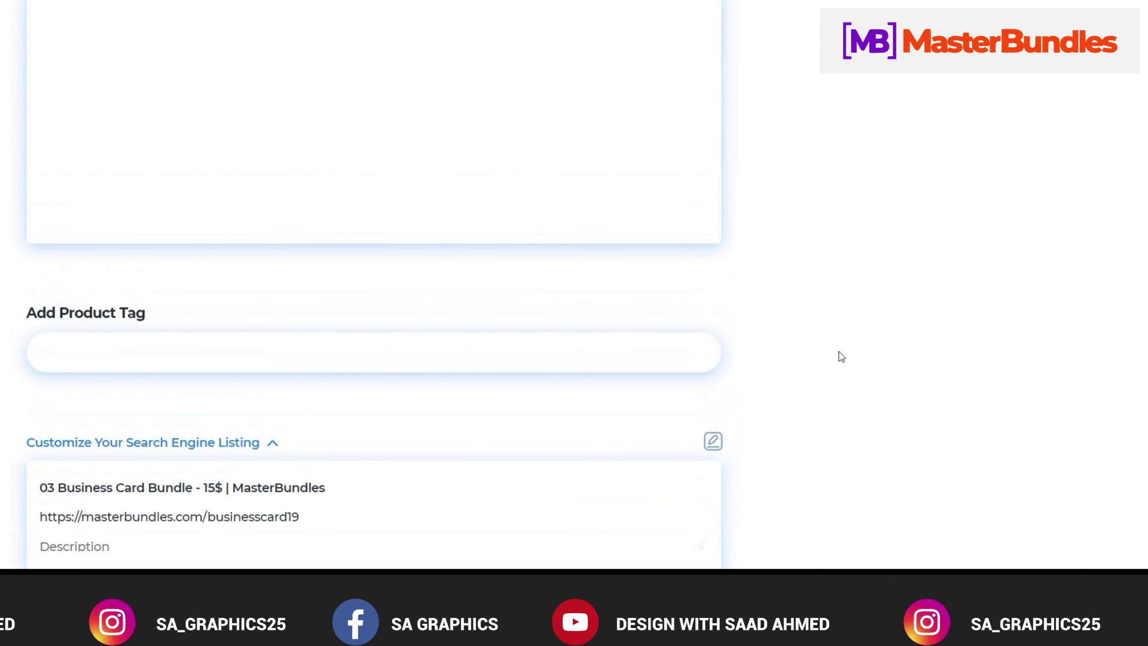